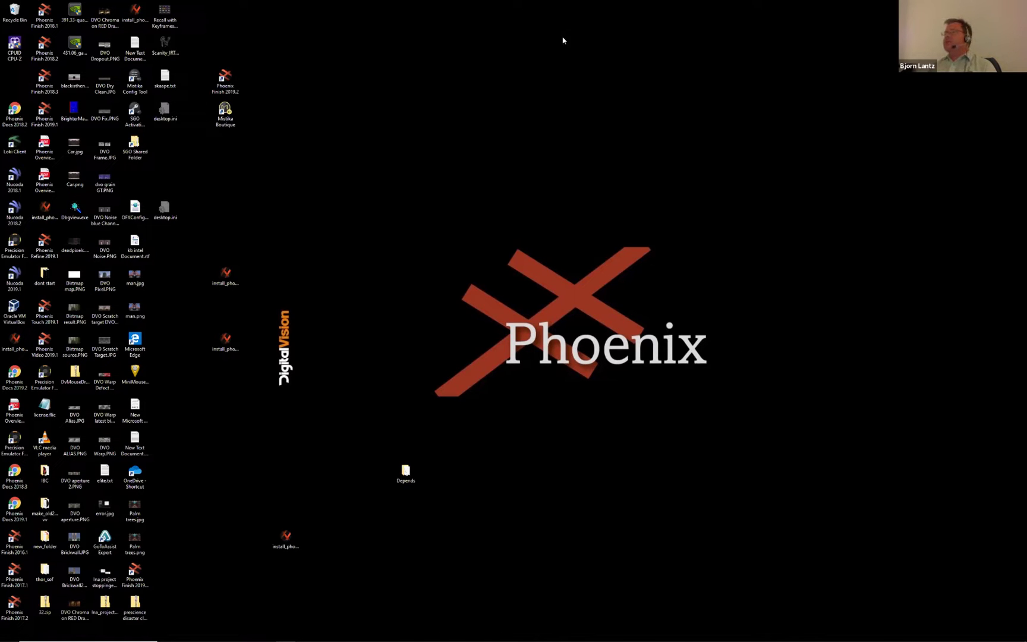
# Step: Launch Phoenix Finish 2019.2, log in as the Default user and skip the connection to the control panel
pyautogui.doubleClick(228, 82)
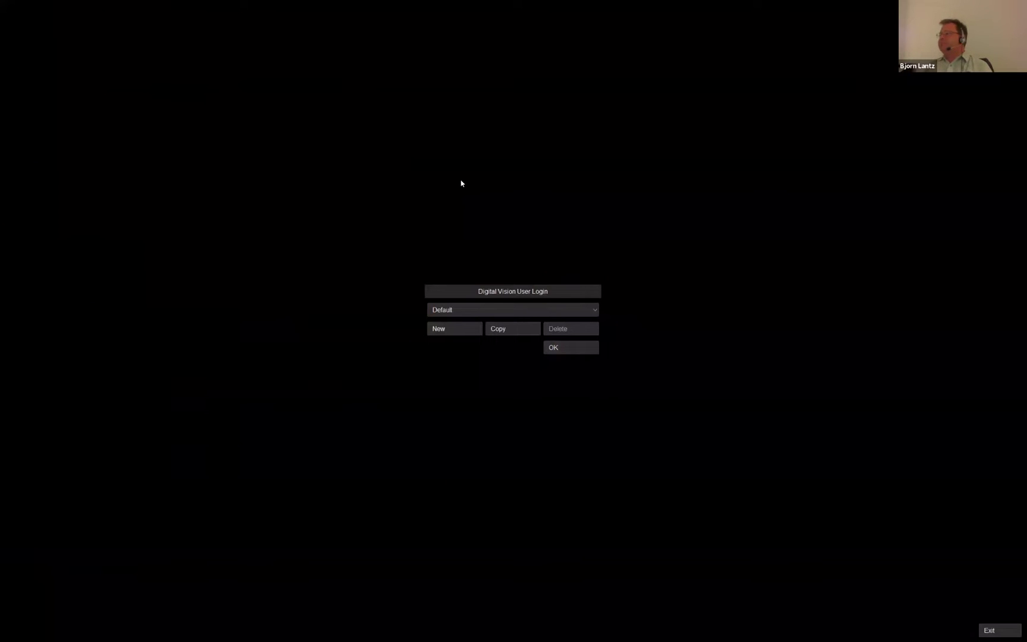
pyautogui.click(564, 350)
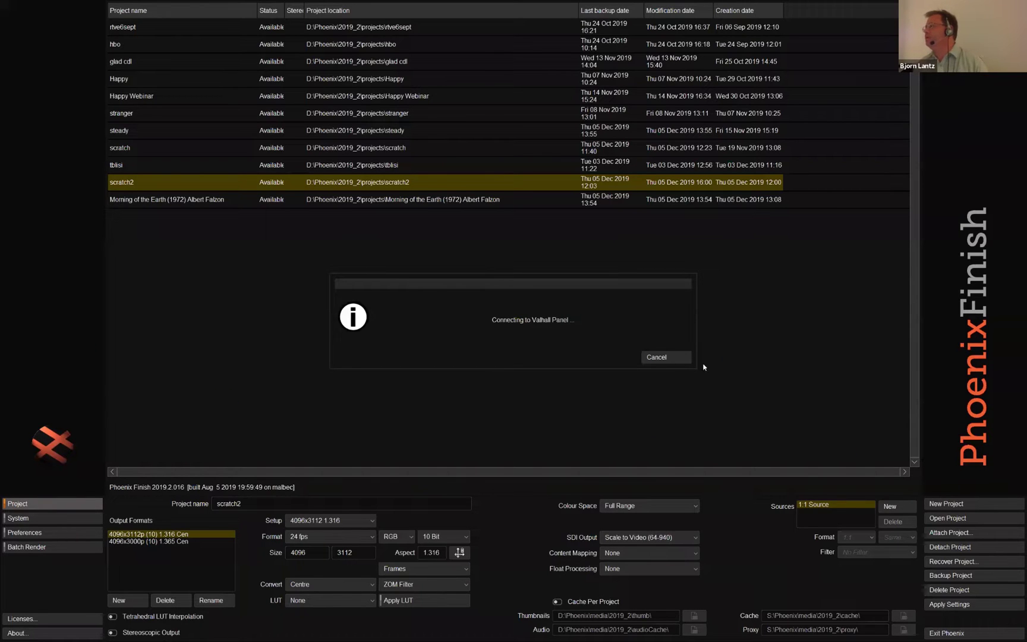
pyautogui.click(660, 358)
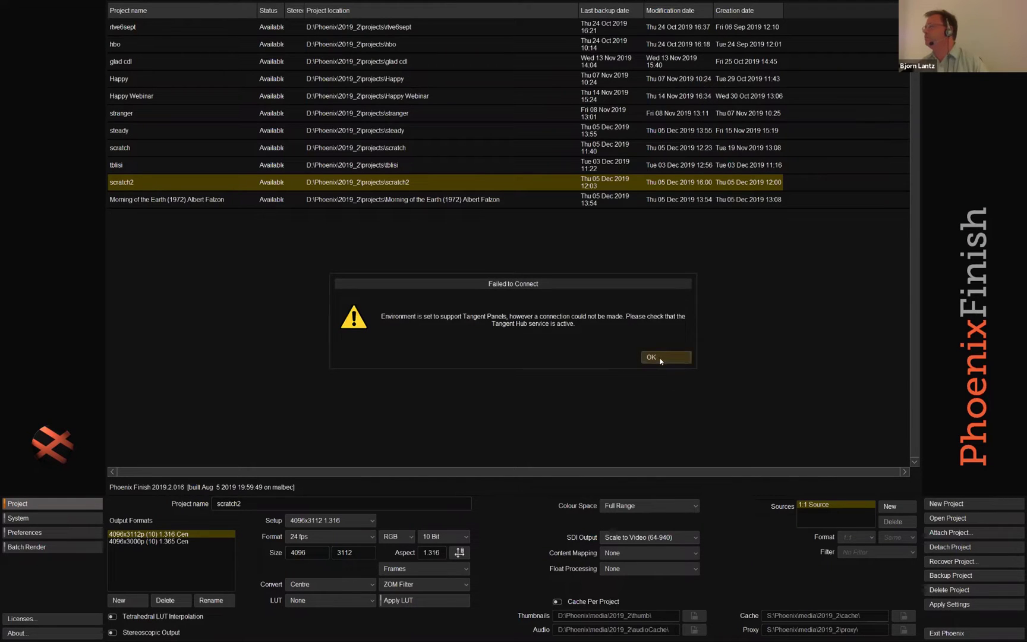
pyautogui.click(660, 358)
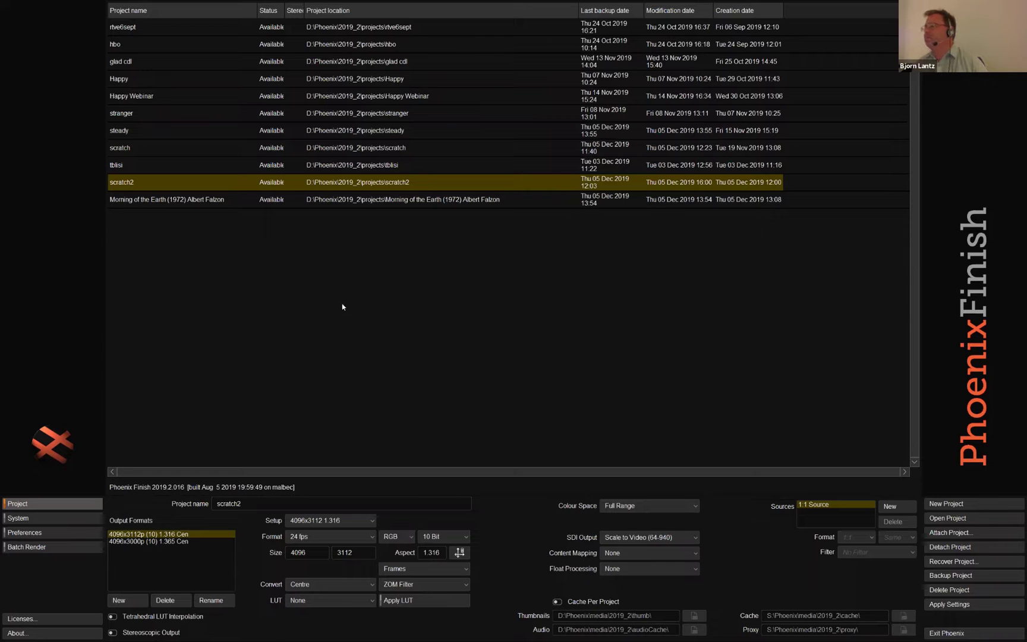
# Step: Open the project "Morning of the Earth (1972)" and create a new composition in it
pyautogui.click(130, 200)
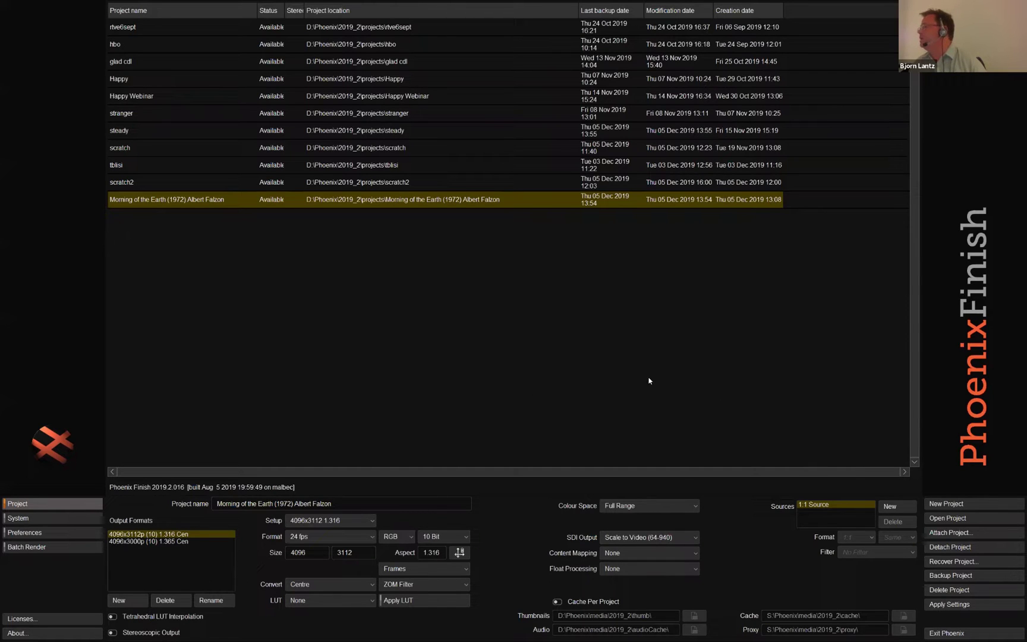
pyautogui.click(935, 520)
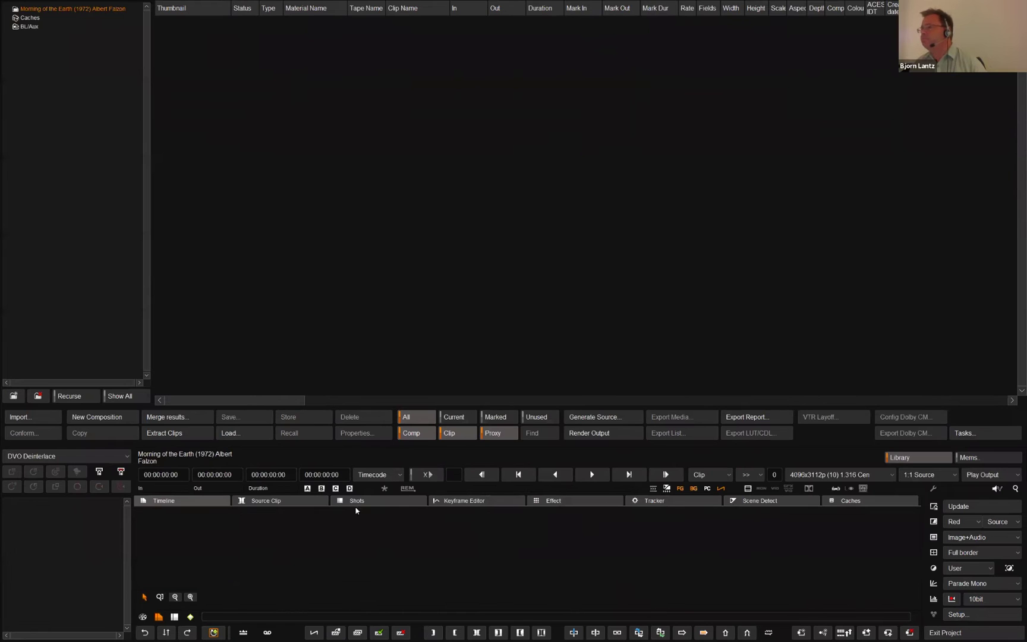
pyautogui.click(103, 422)
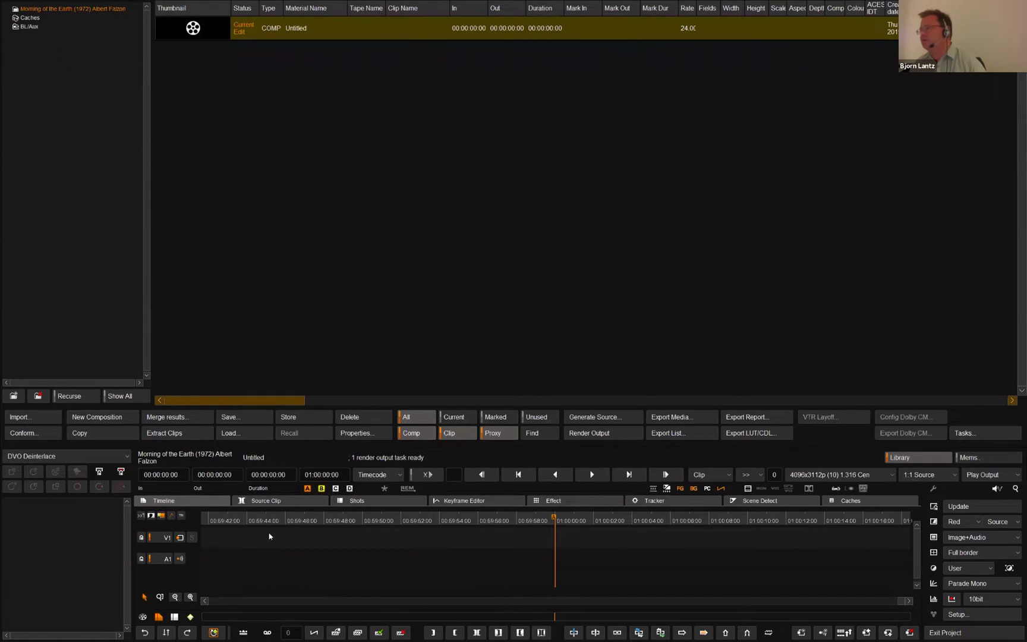
# Step: Start a file import and browse to the S:\client\scratch folder
pyautogui.click(41, 419)
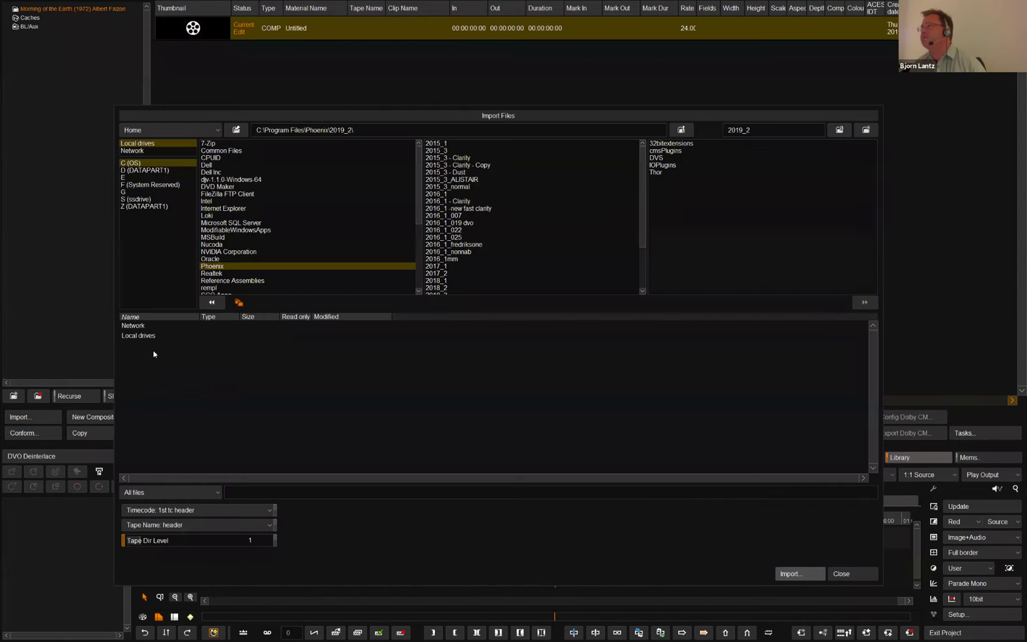
pyautogui.click(148, 200)
pyautogui.scroll(-5, 291, 250)
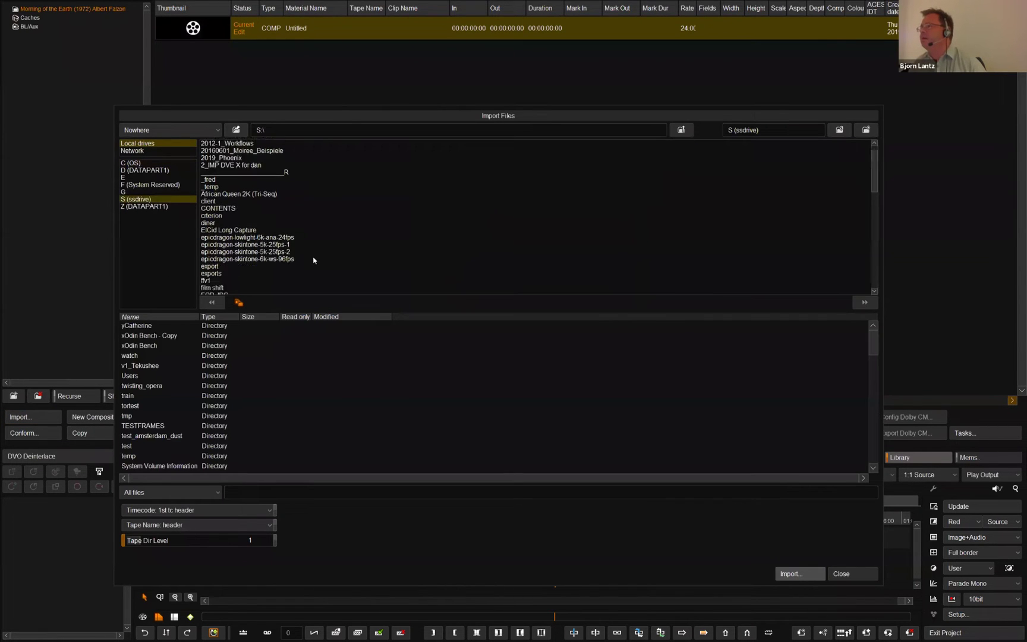
pyautogui.scroll(-3, 240, 224)
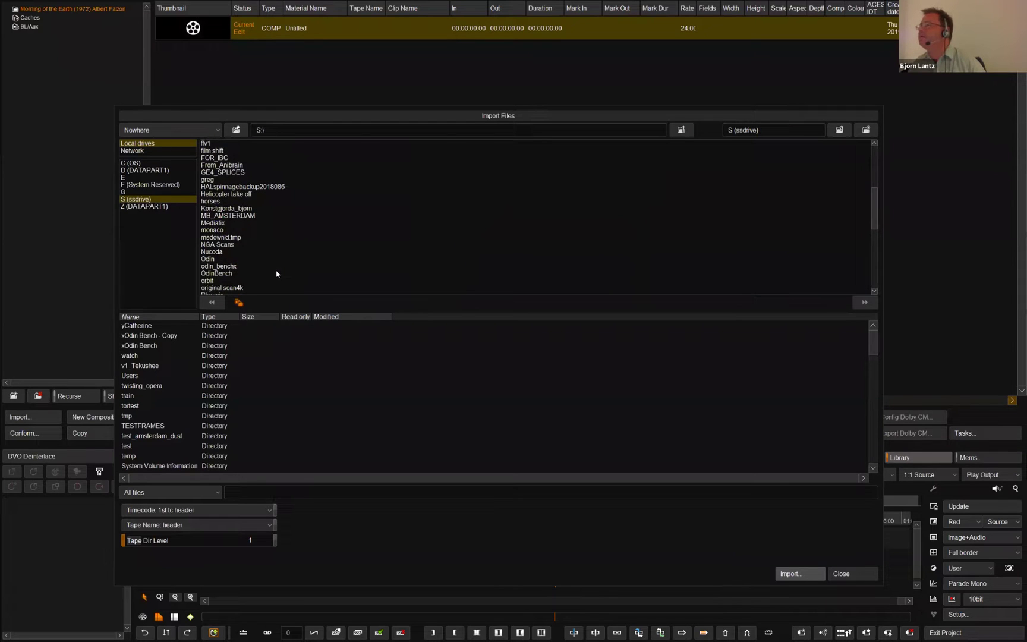
pyautogui.scroll(2, 276, 278)
pyautogui.scroll(-3, 262, 244)
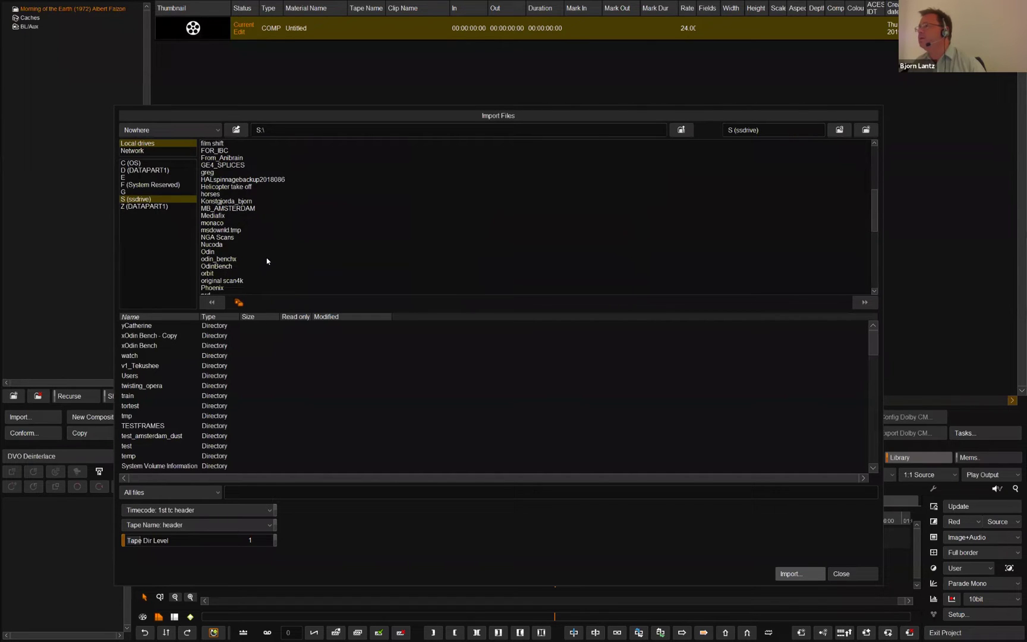
pyautogui.scroll(-4, 268, 262)
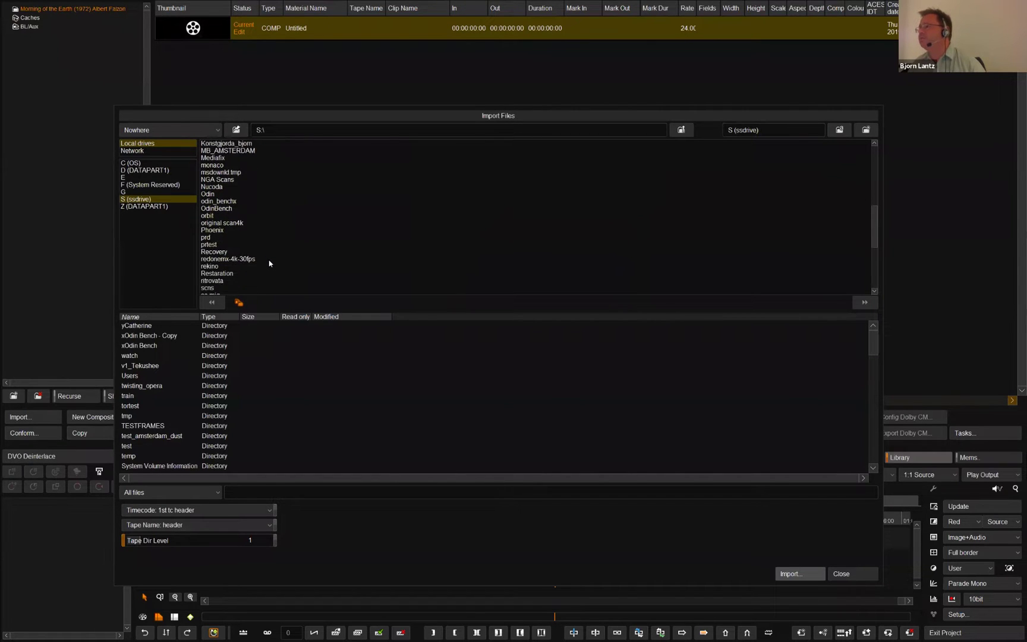
pyautogui.scroll(-2, 268, 262)
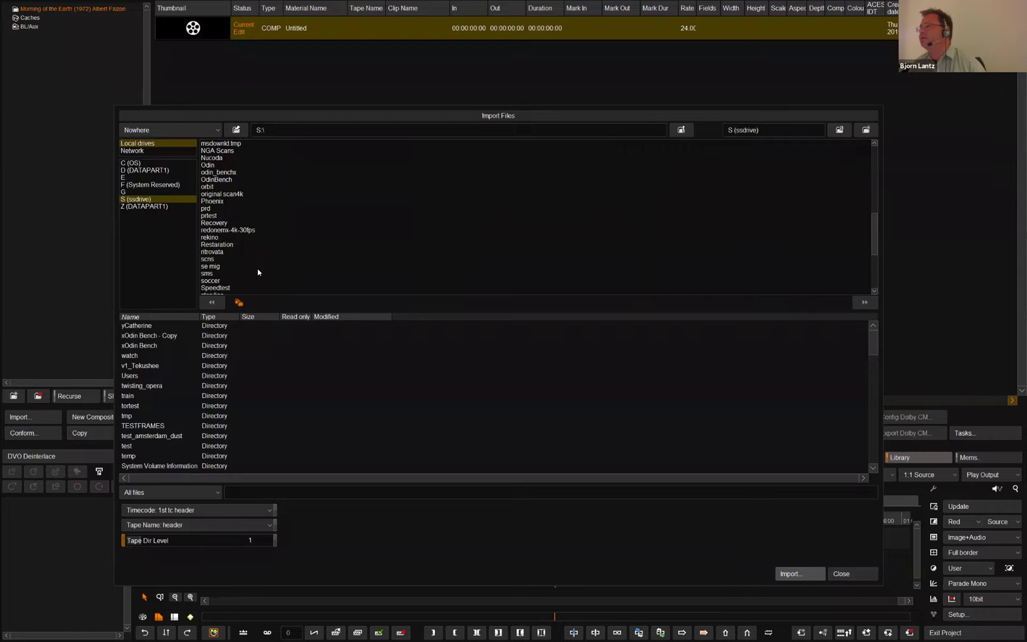
pyautogui.scroll(-3, 250, 268)
pyautogui.scroll(13, 249, 255)
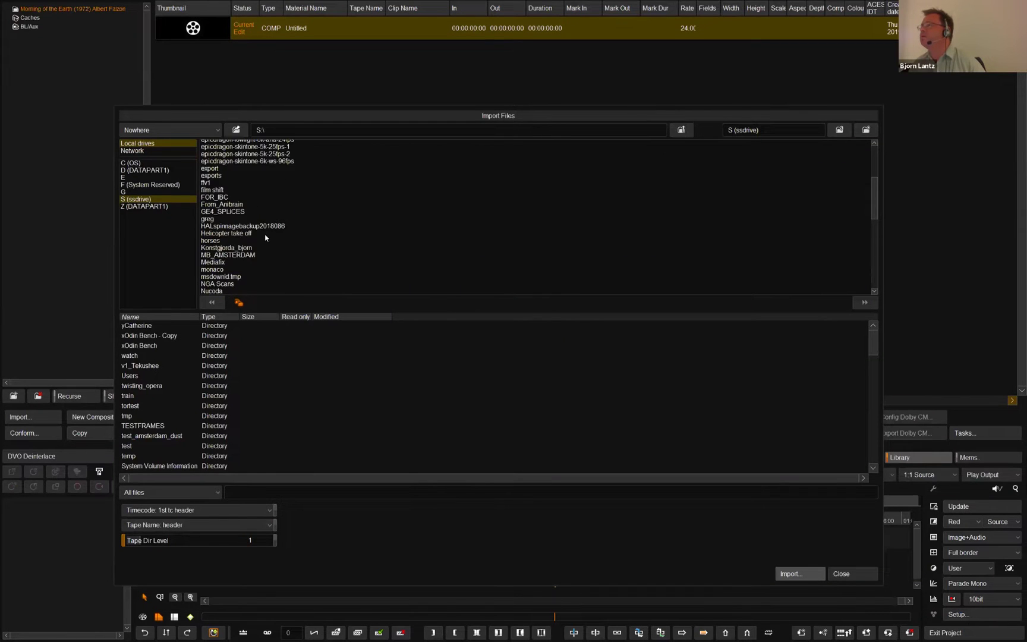
pyautogui.scroll(3, 249, 208)
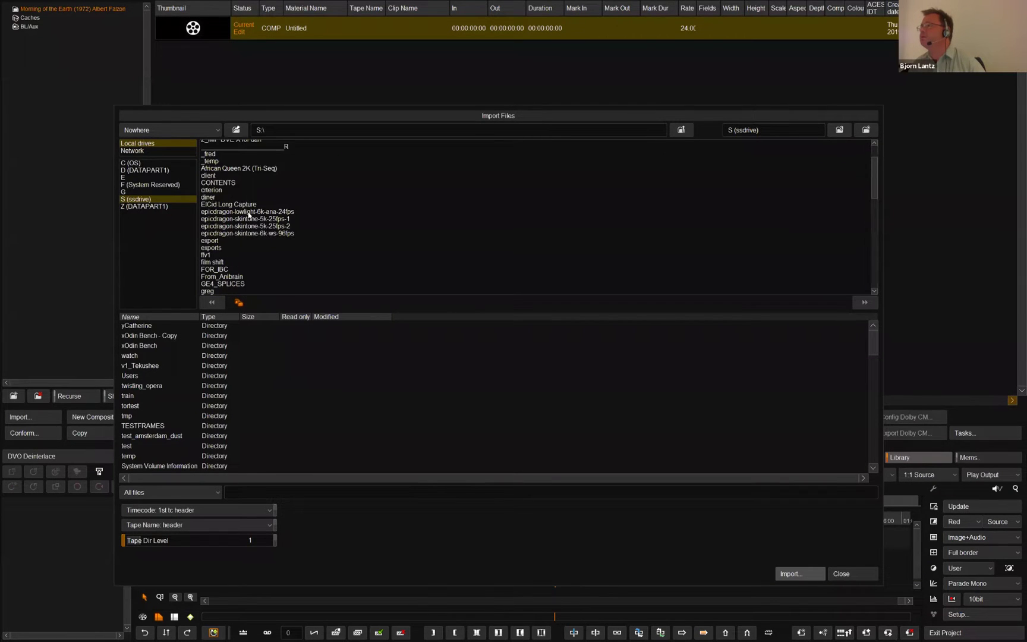
pyautogui.click(212, 177)
pyautogui.scroll(-5, 533, 260)
pyautogui.scroll(-2, 533, 261)
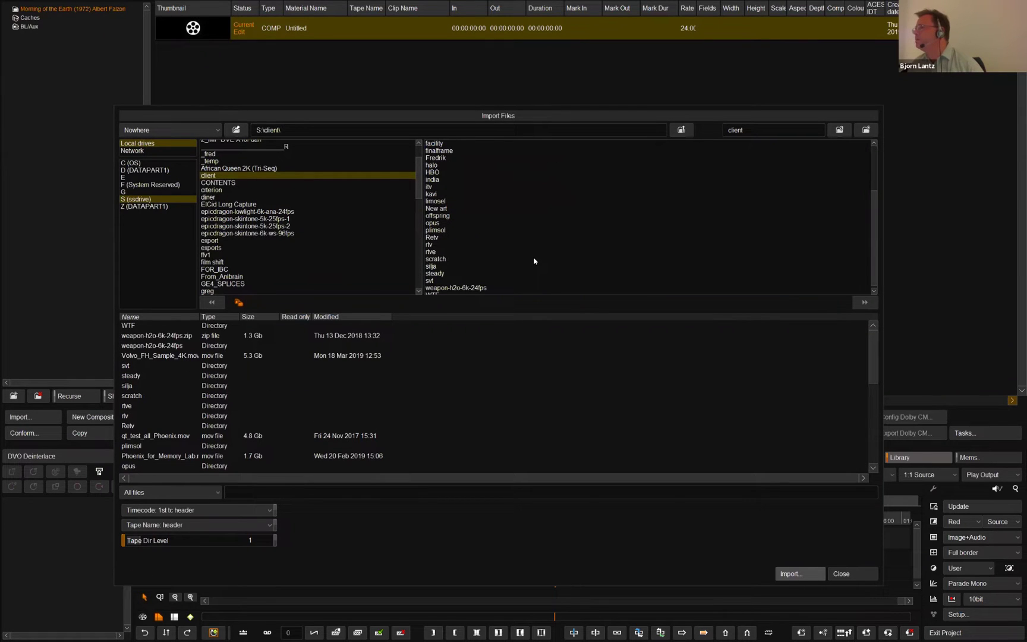
pyautogui.click(436, 256)
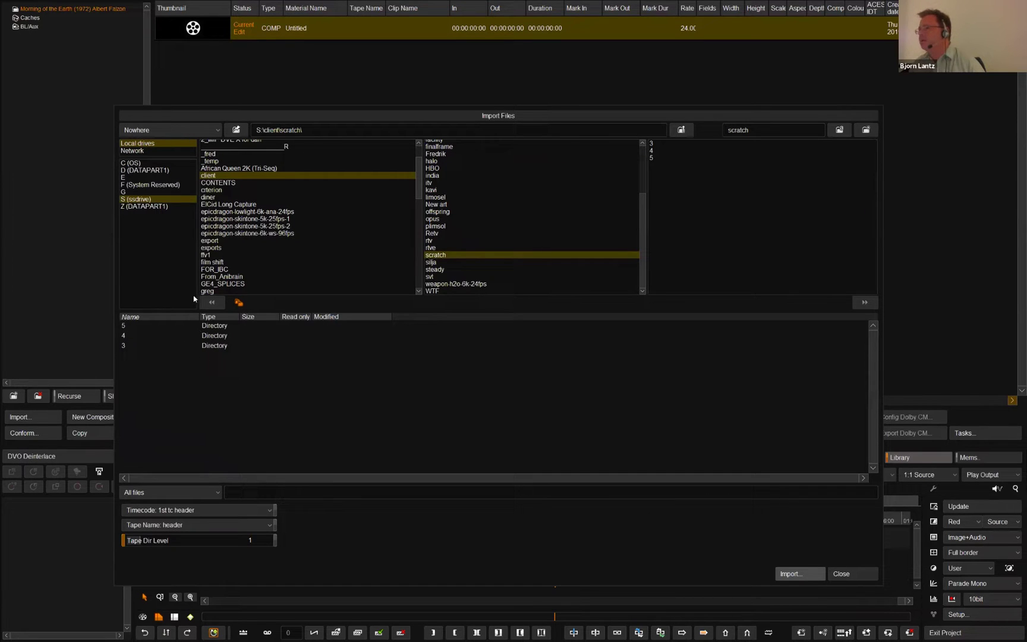
# Step: Import the scratch folder's contents as a background task and close the import dialog
pyautogui.click(792, 574)
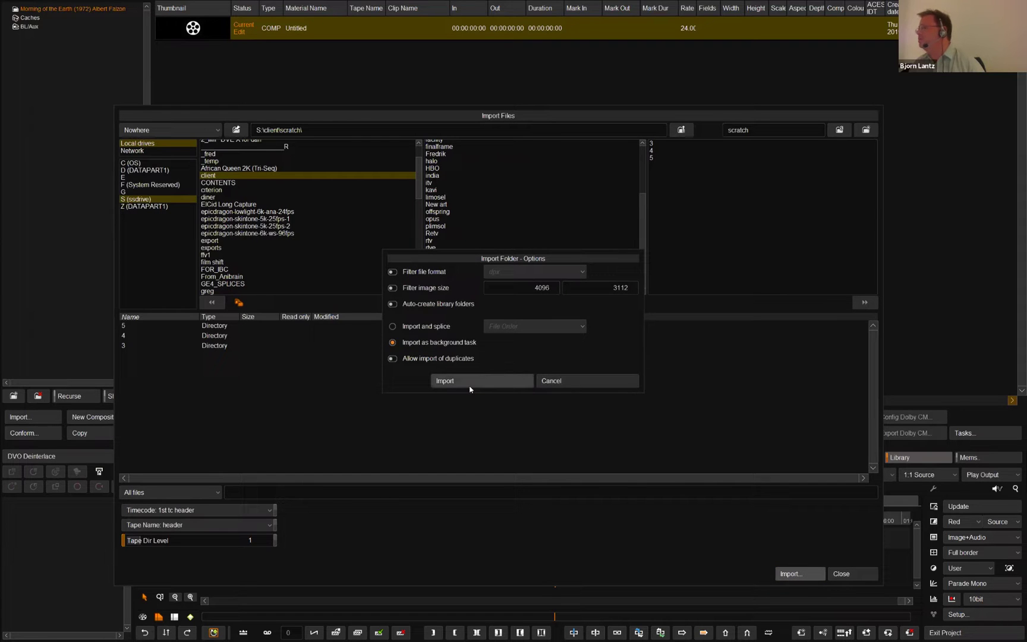
pyautogui.click(475, 385)
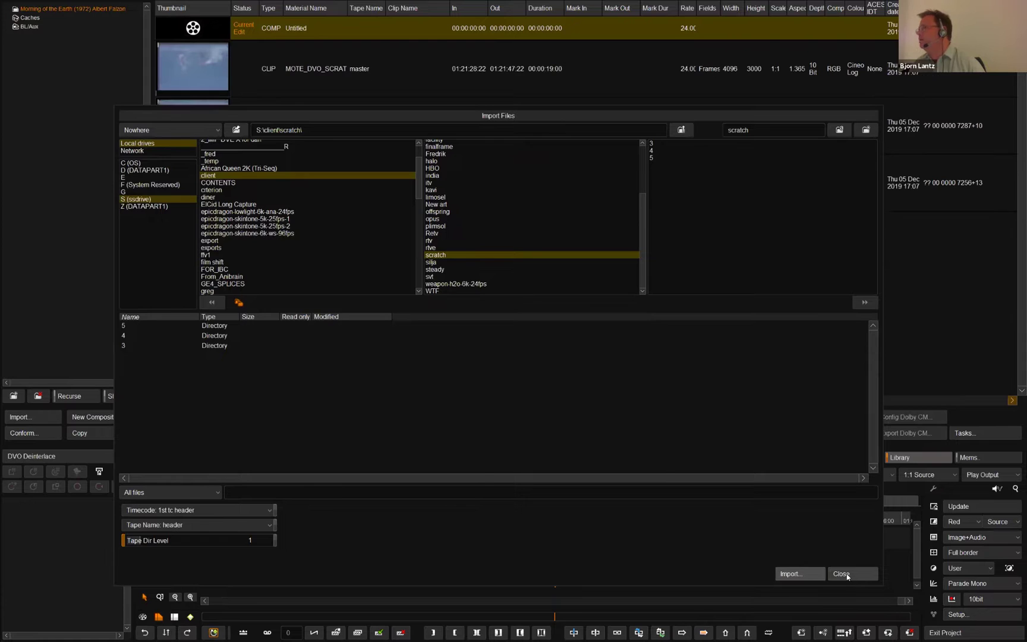
pyautogui.click(848, 576)
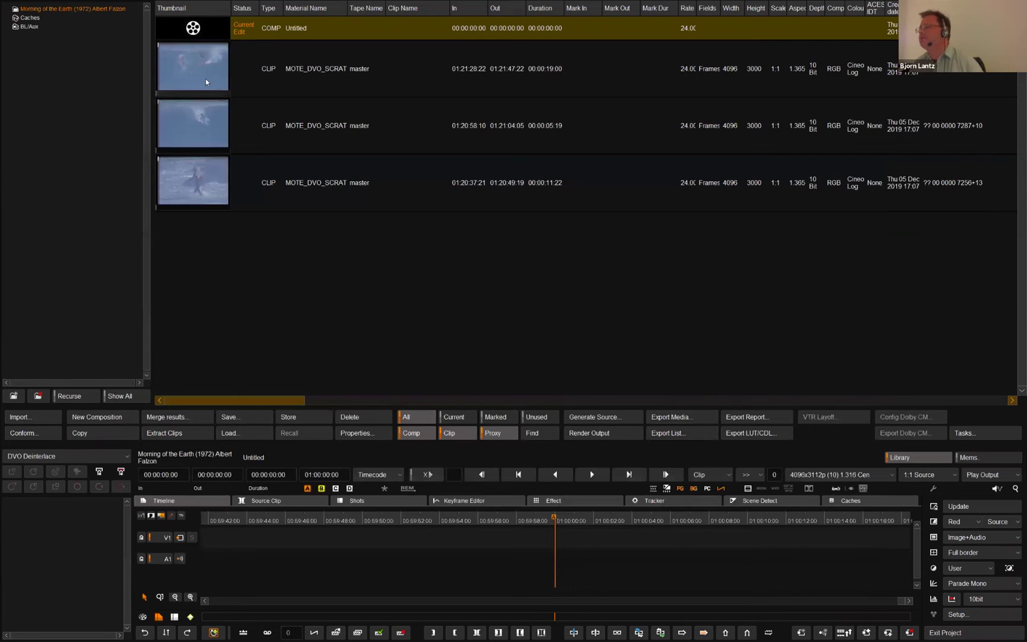
# Step: Add all three imported MOTE_DVO_SCRATCH clips to the composition's timeline and fit the whole edit in the timeline view
pyautogui.click(298, 83)
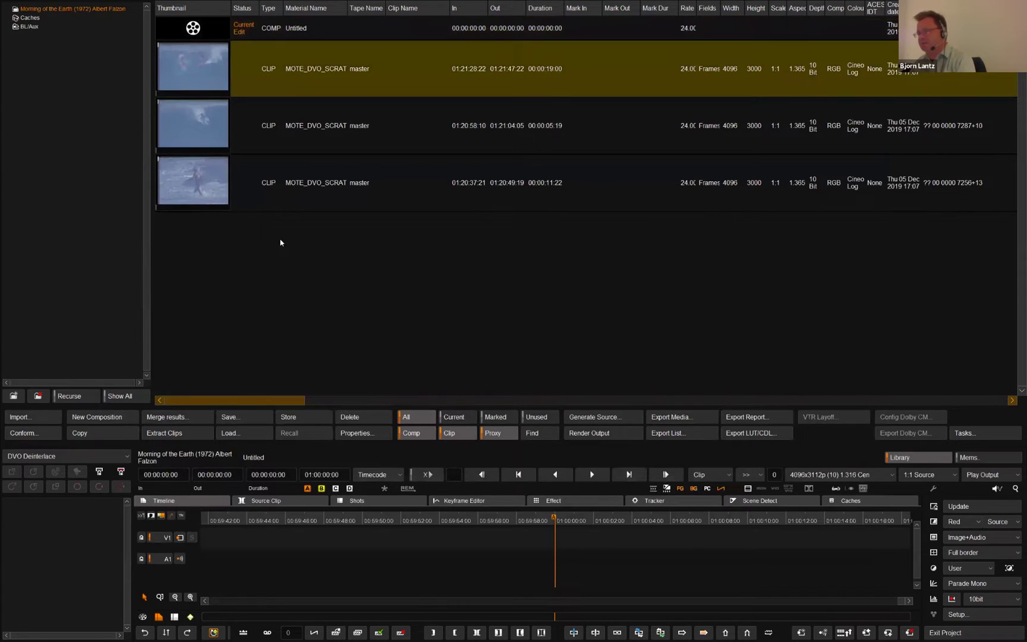
pyautogui.keyDown('shift'); pyautogui.click(277, 203); pyautogui.keyUp('shift')
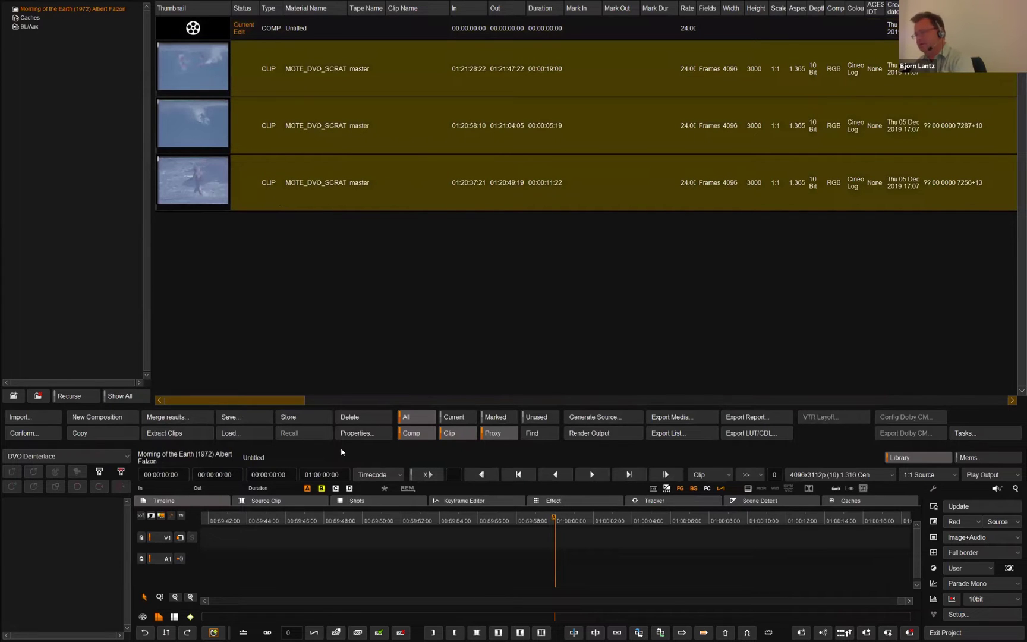
pyautogui.moveTo(342, 452); pyautogui.dragTo(343, 451)
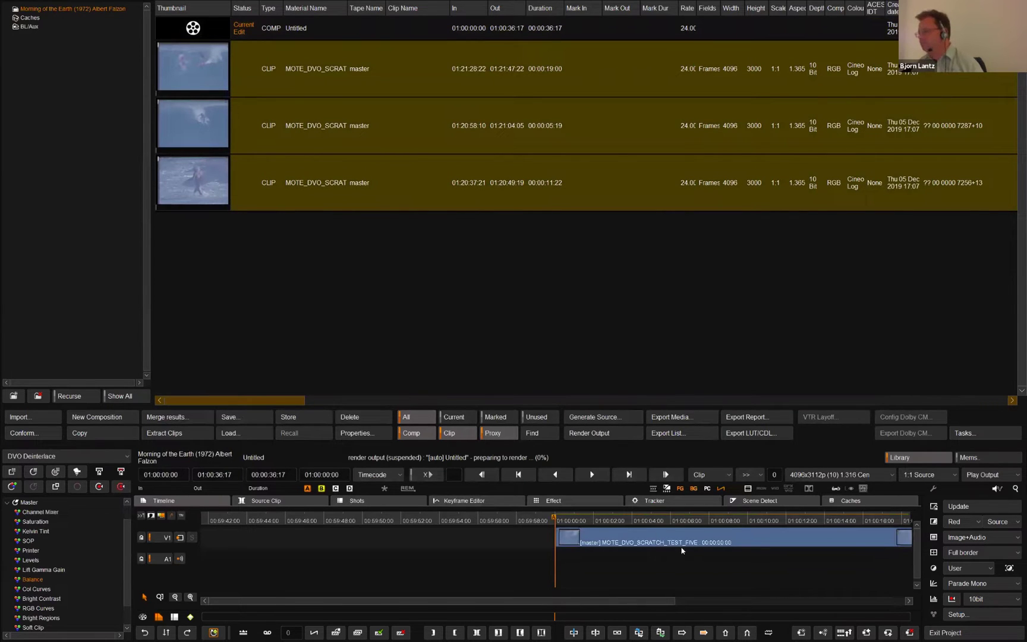
pyautogui.press('Home')
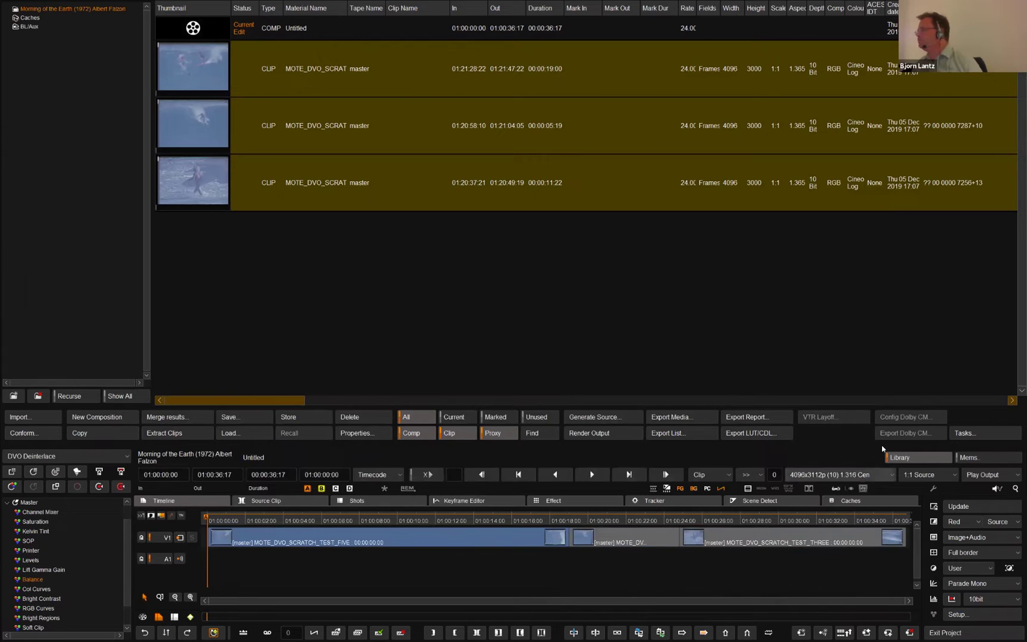
# Step: Hide the library to show the image viewer and play the opening seconds of the first clip
pyautogui.click(896, 459)
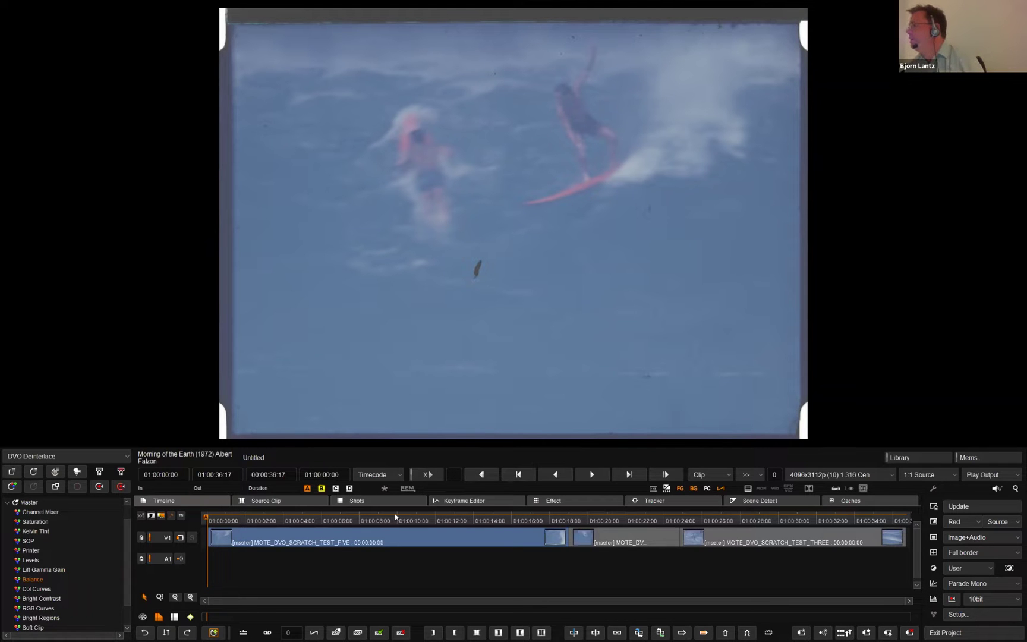
pyautogui.click(591, 474)
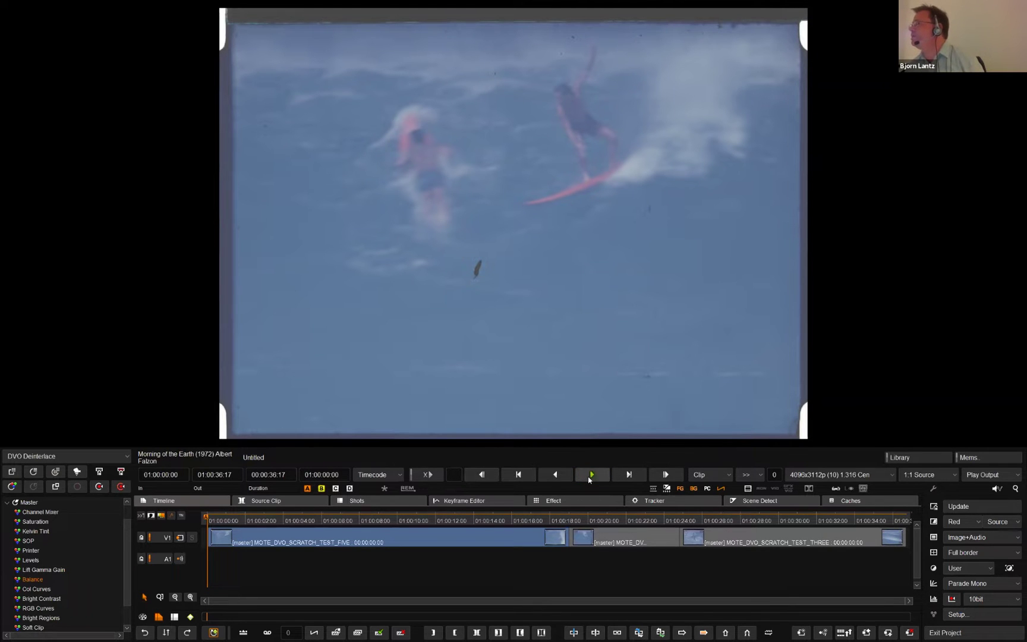
pyautogui.click(590, 475)
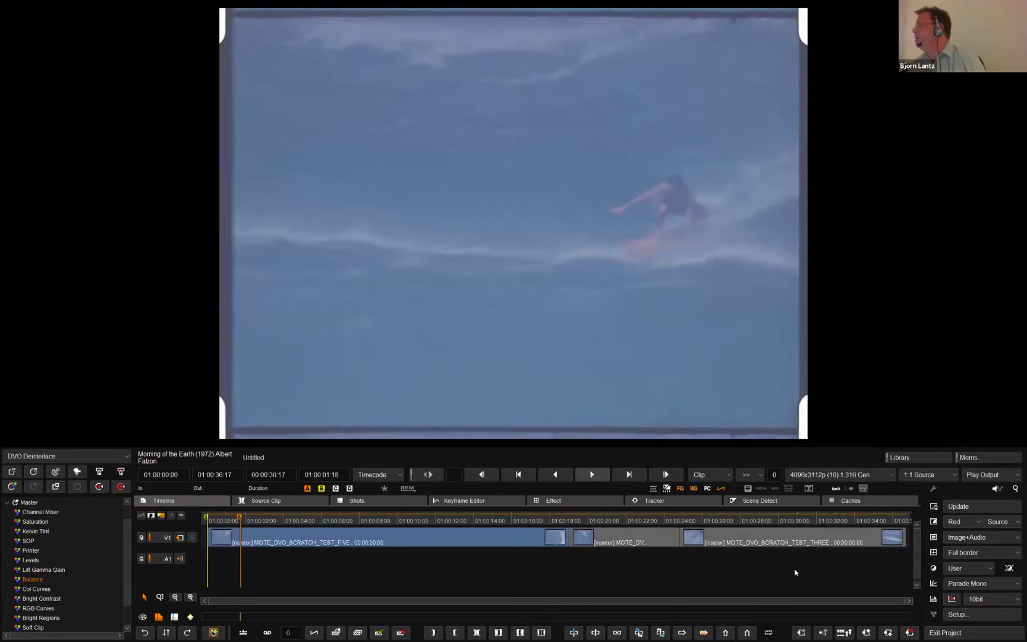
# Step: Display the waveform scope over the viewer, scrub through the first clip and return to its first frame
pyautogui.click(934, 600)
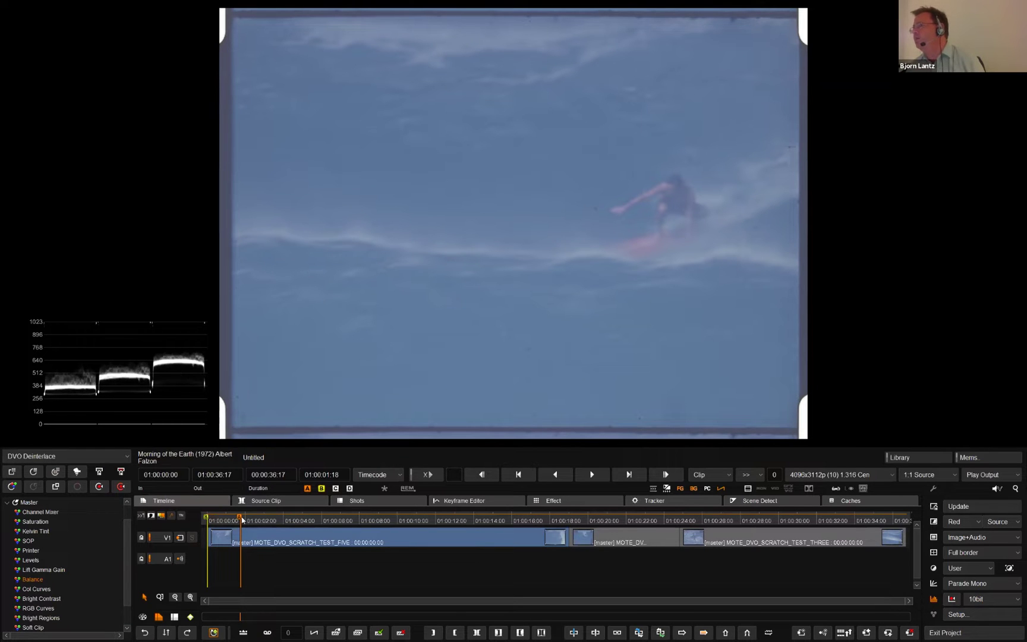
pyautogui.moveTo(257, 520); pyautogui.dragTo(358, 537)
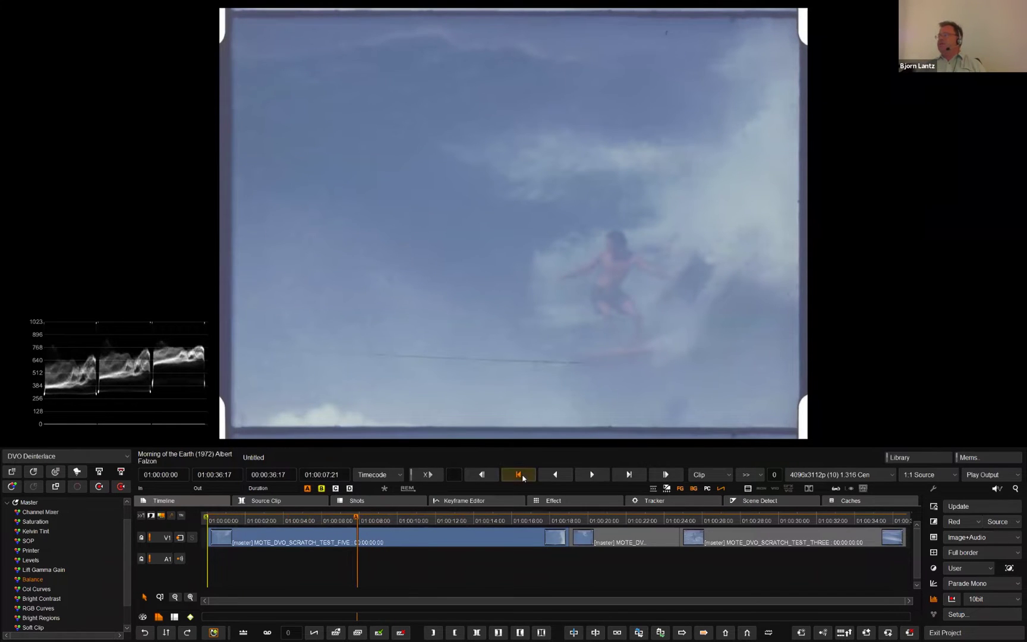
pyautogui.click(521, 477)
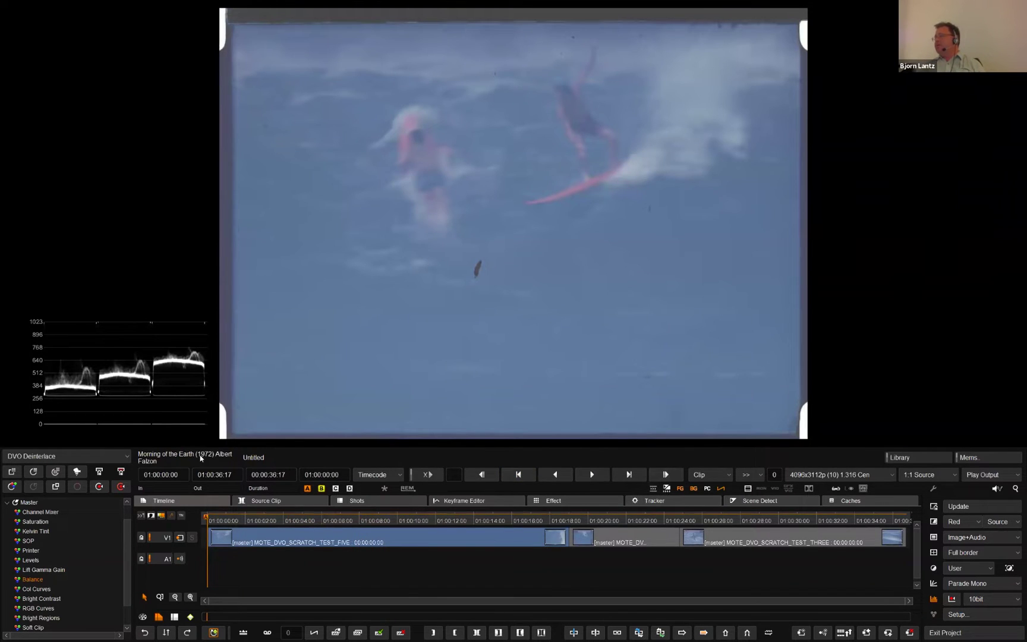
# Step: Zoom in on the lower-left corner of the film frame and advance frame by frame to examine the frame edges
pyautogui.scroll(4, 234, 422)
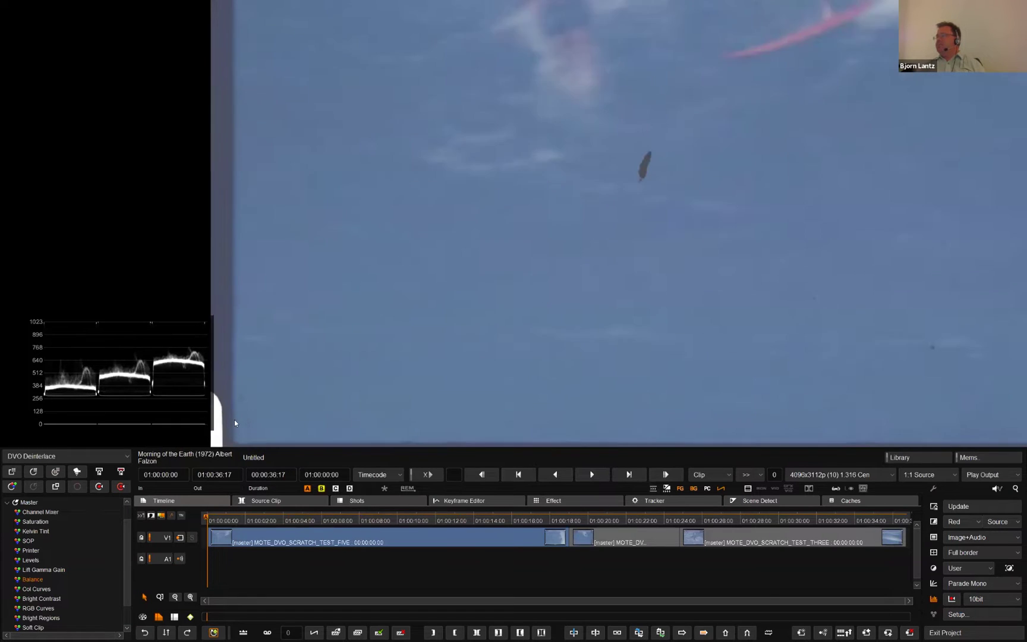
pyautogui.scroll(-2, 683, 282)
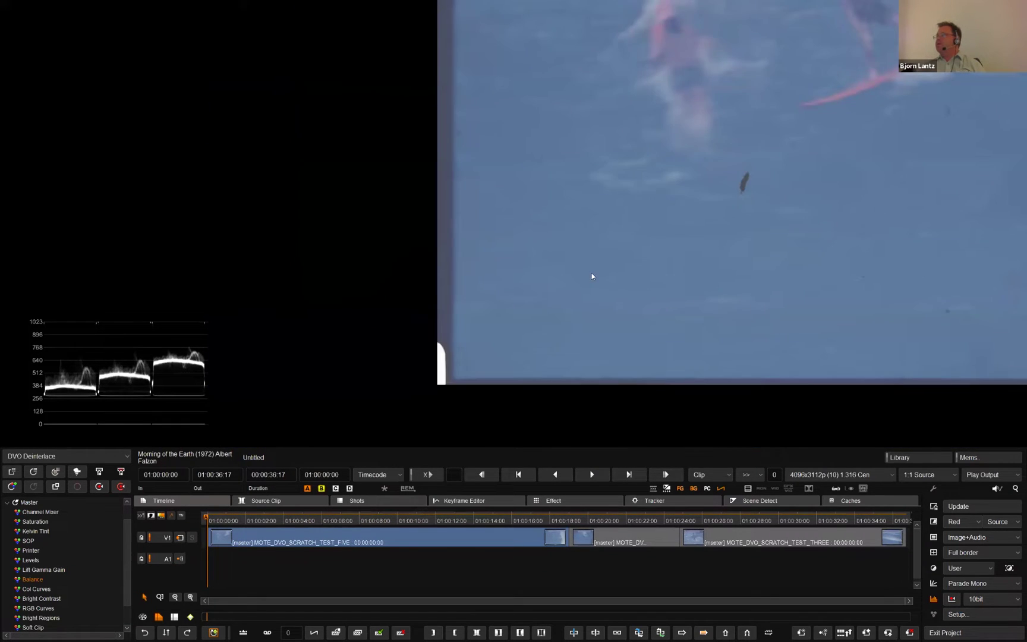
pyautogui.scroll(2, 592, 275)
pyautogui.scroll(-1, 404, 347)
pyautogui.scroll(4, 408, 480)
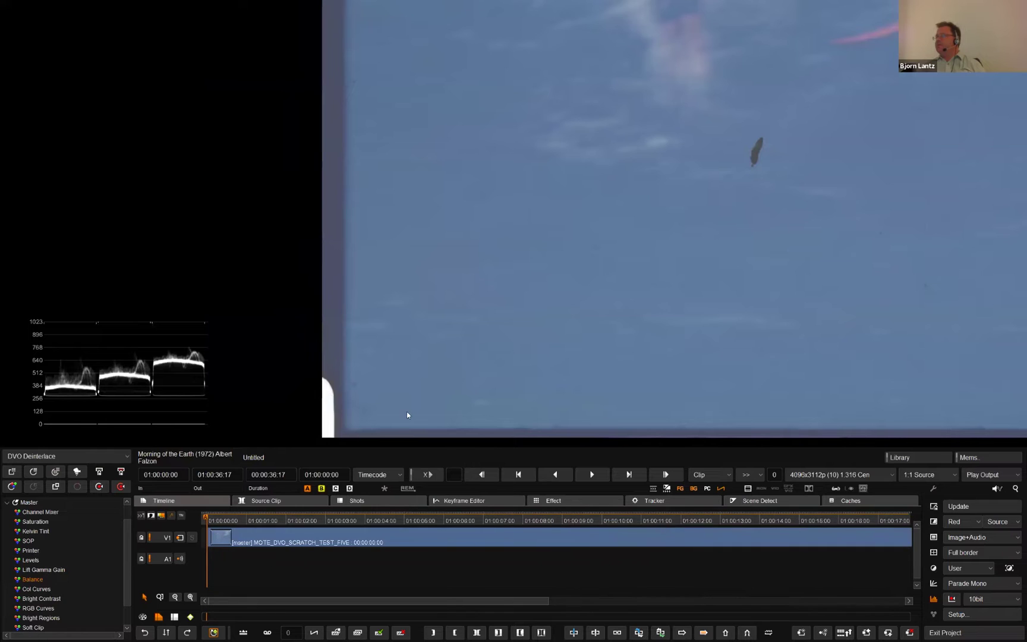
pyautogui.scroll(5, 406, 417)
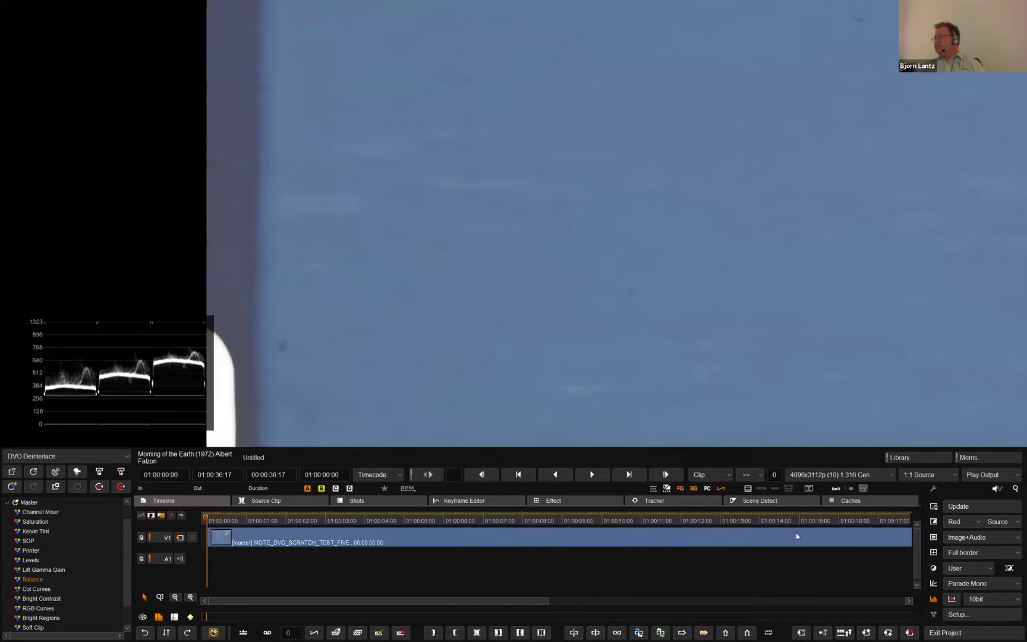
pyautogui.click(666, 474)
pyautogui.click(666, 474)
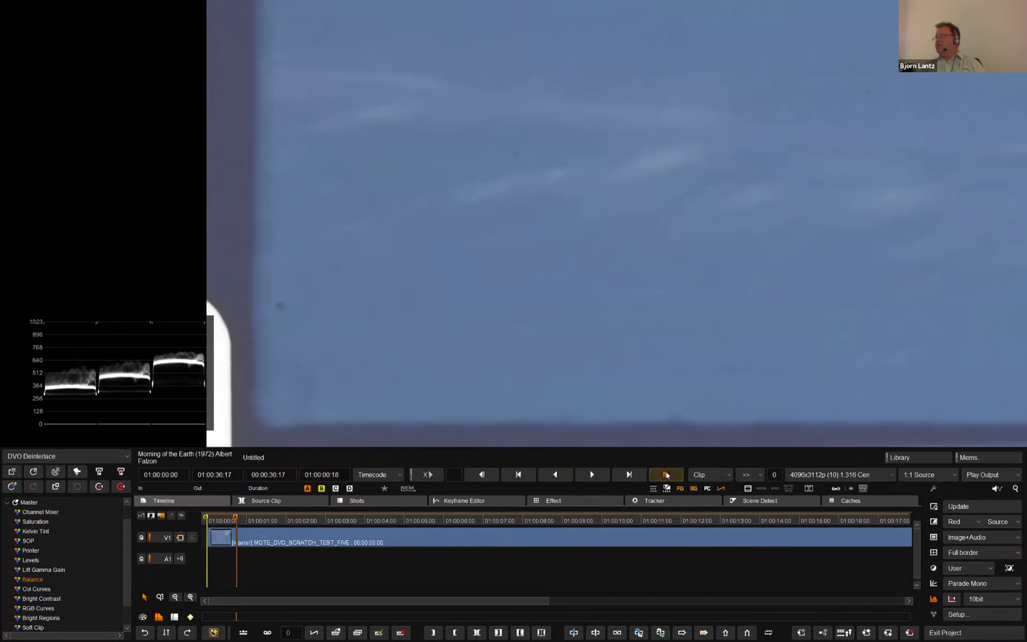
# Step: Fit the whole film frame in the viewer and play through the first clip
pyautogui.scroll(-5, 380, 339)
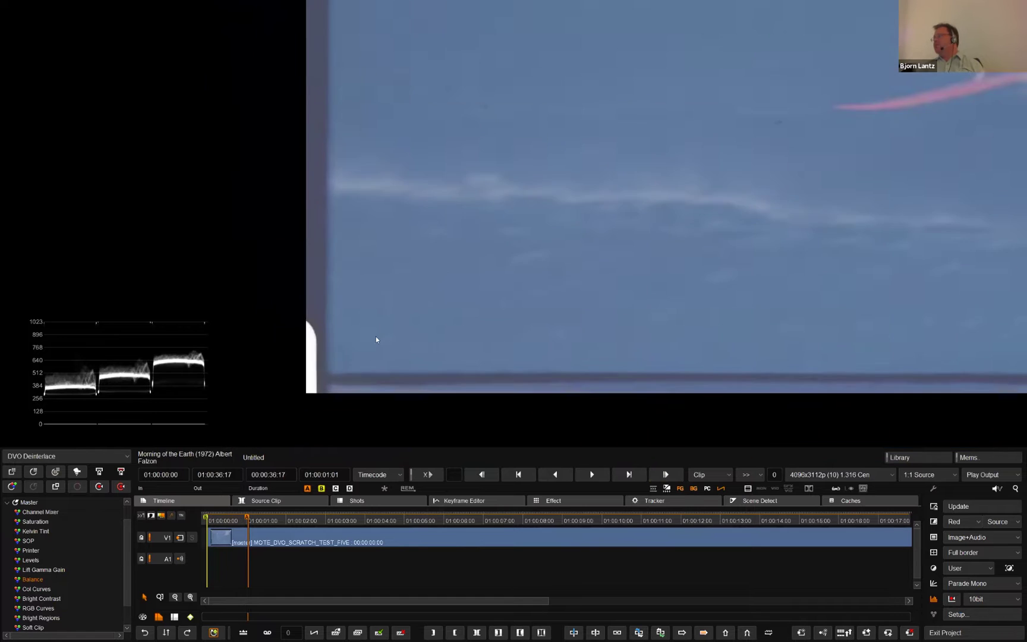
pyautogui.scroll(1, 399, 338)
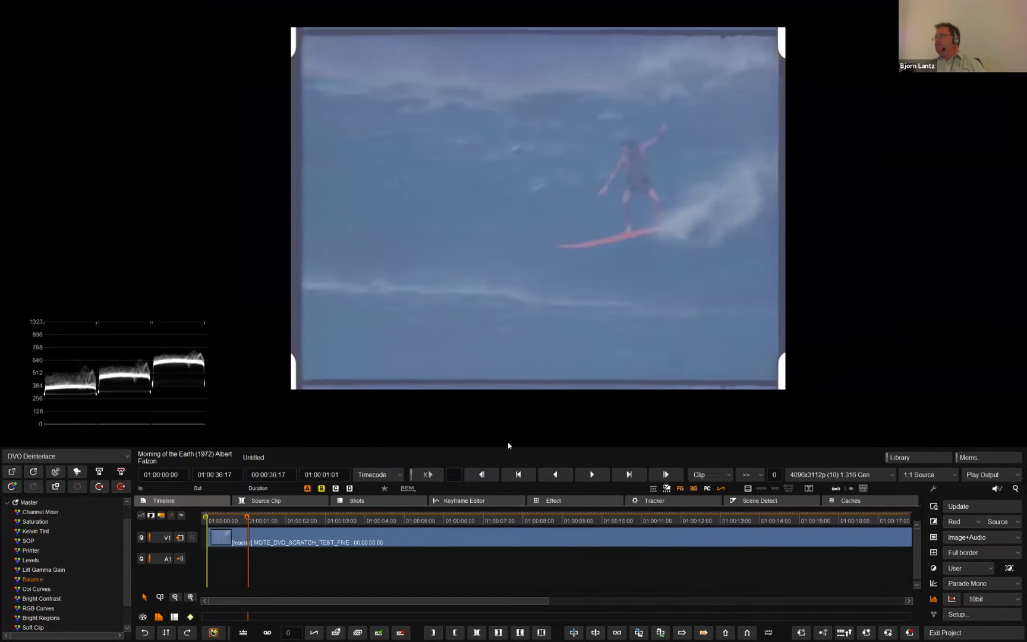
pyautogui.click(592, 475)
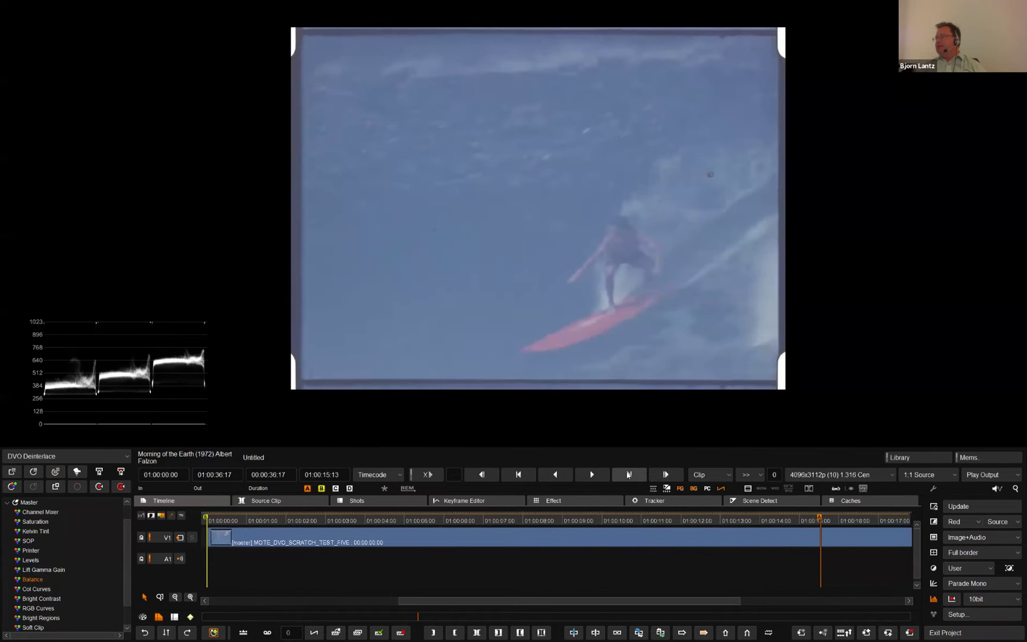
# Step: Go to the start of the MOTE_DVO_SCRATCH_TEST_THREE clip and add a DVO Steady 2 effect to it
pyautogui.click(629, 473)
pyautogui.click(629, 474)
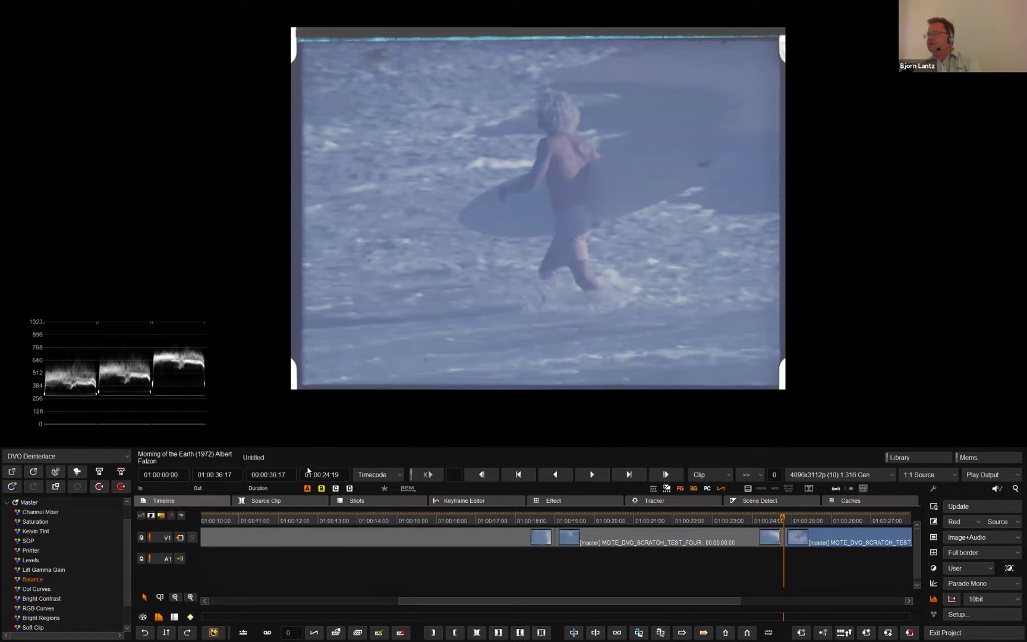
pyautogui.click(74, 456)
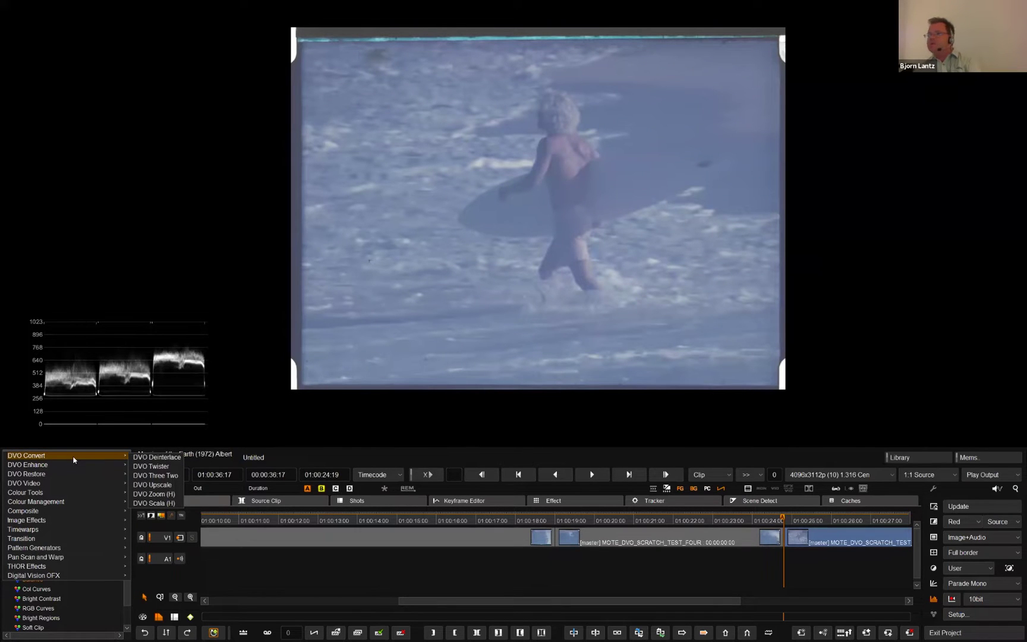
pyautogui.moveTo(69, 478)
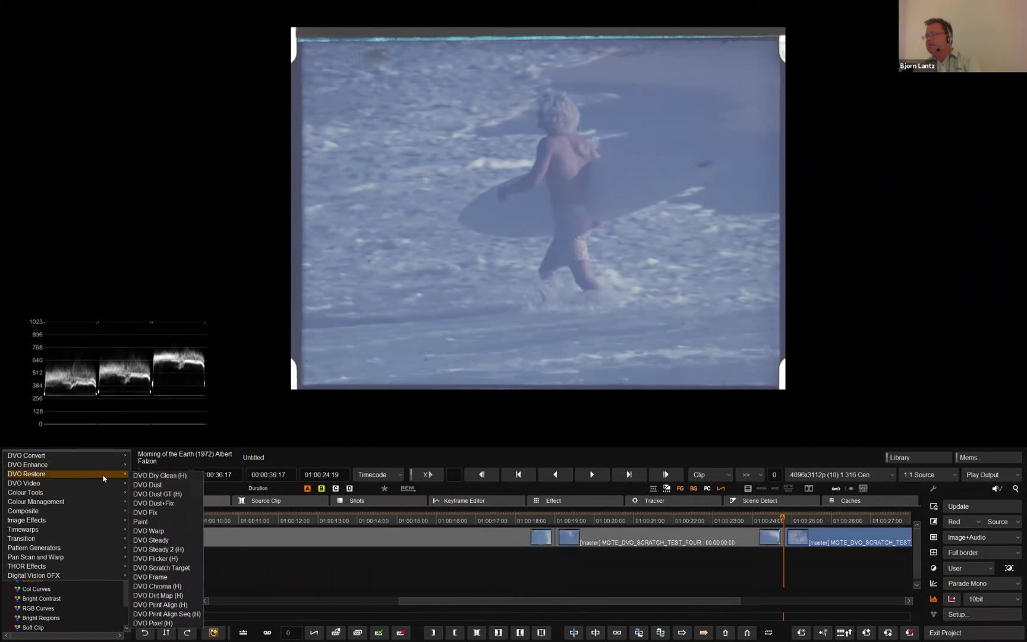
pyautogui.click(163, 550)
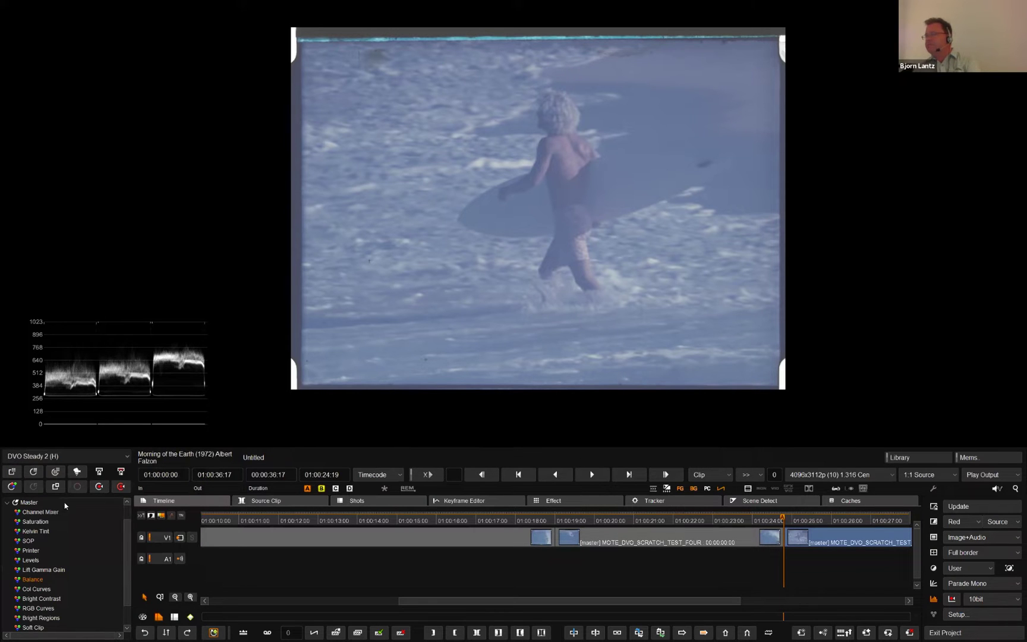
pyautogui.click(11, 471)
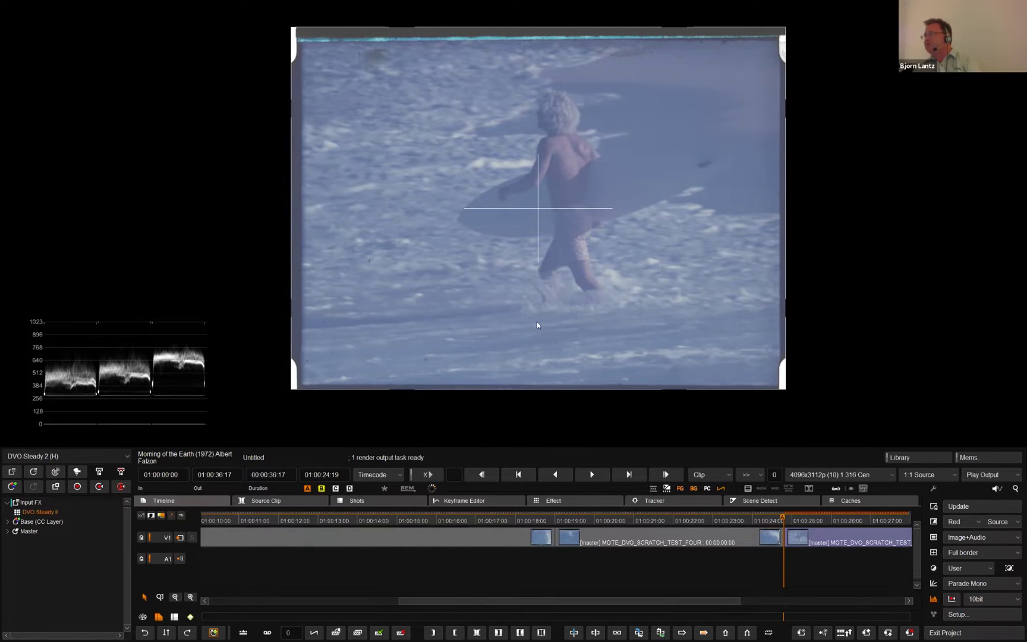
# Step: Set the DVO Steady 2 analyzer mode to Film Corners and its region of interest to 187.85 at the bottom and 167.71 at the top
pyautogui.click(35, 512)
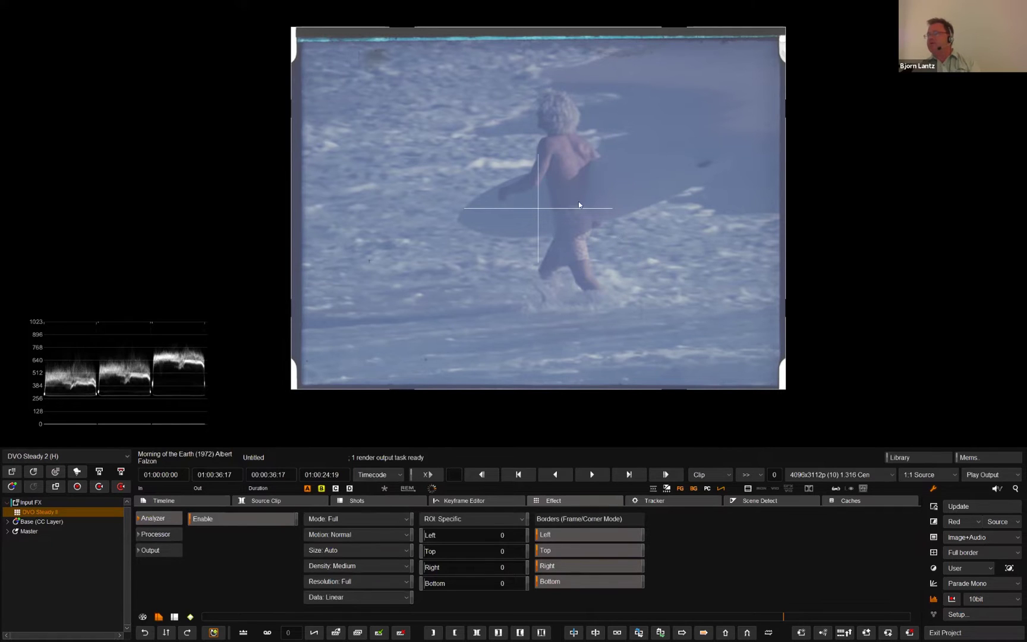
pyautogui.click(348, 519)
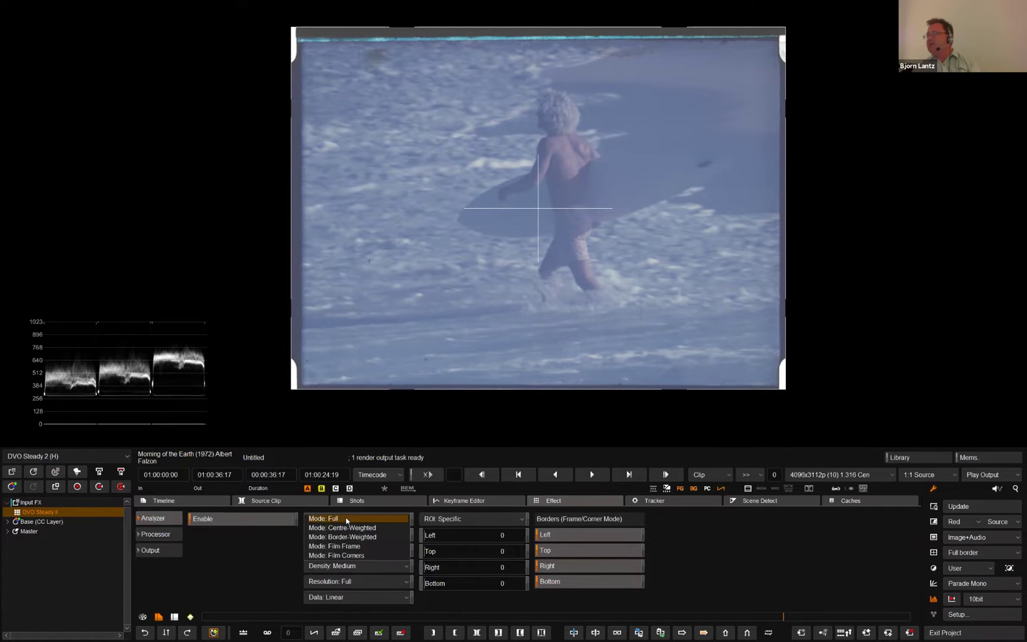
pyautogui.click(351, 556)
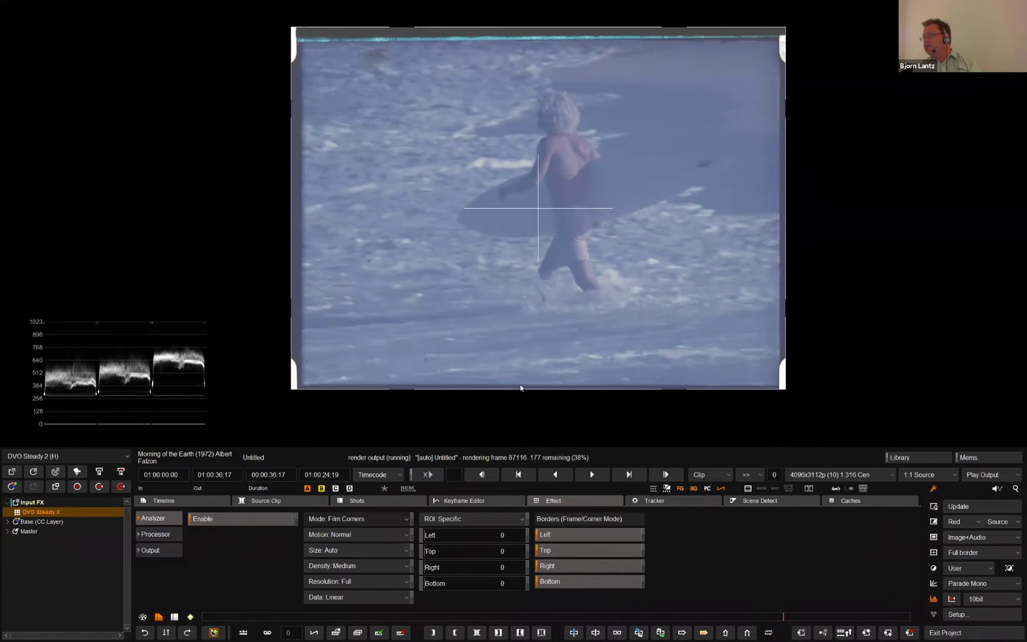
pyautogui.moveTo(523, 391); pyautogui.dragTo(523, 370)
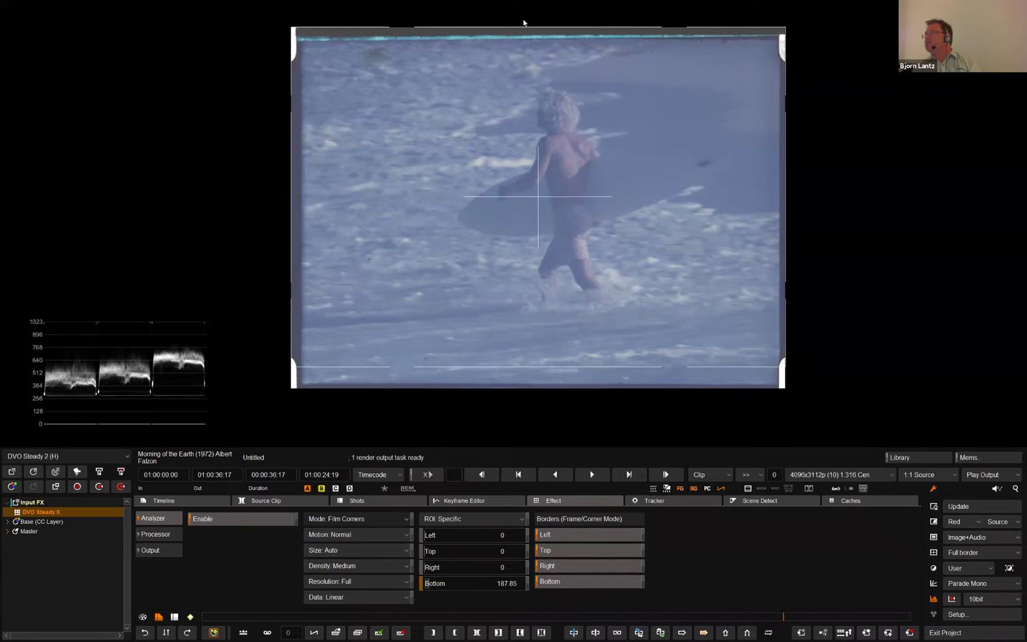
pyautogui.click(519, 48)
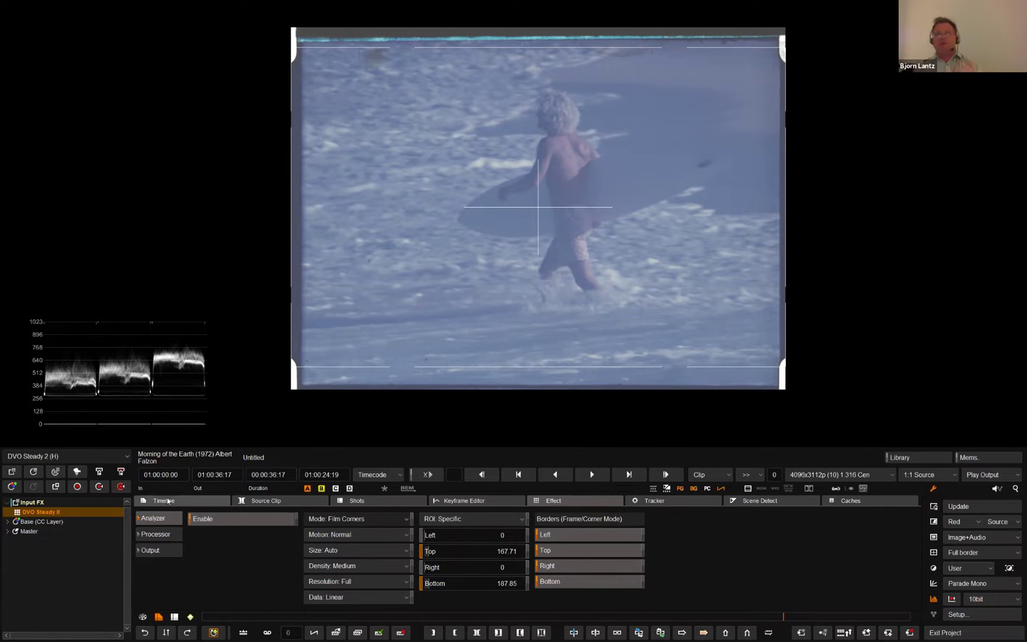
# Step: Set the stabilisation analyzer's resolution to Half and its size to Small
pyautogui.click(359, 582)
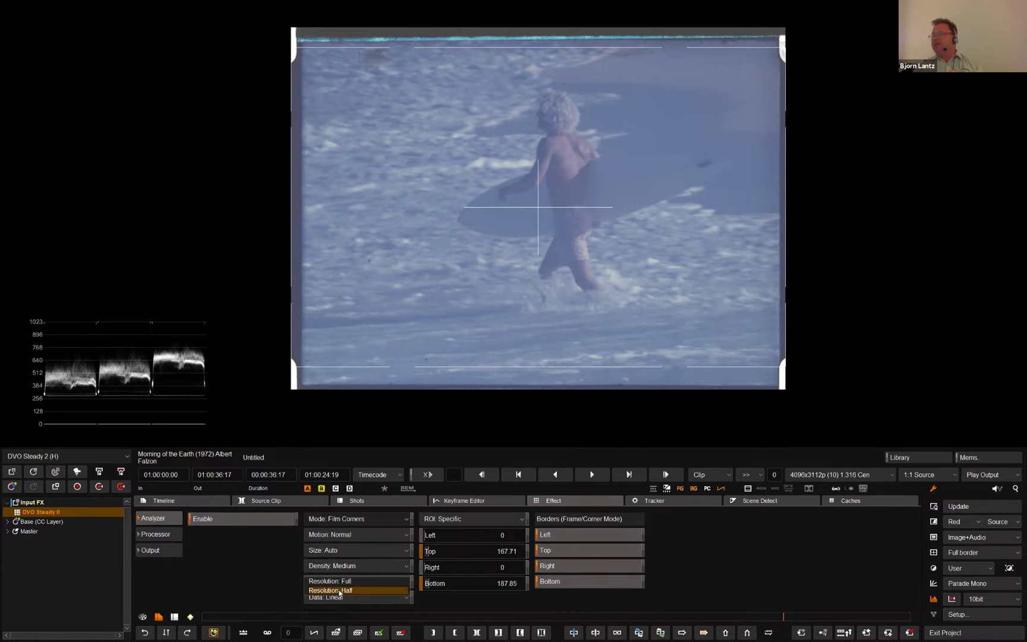
pyautogui.click(345, 591)
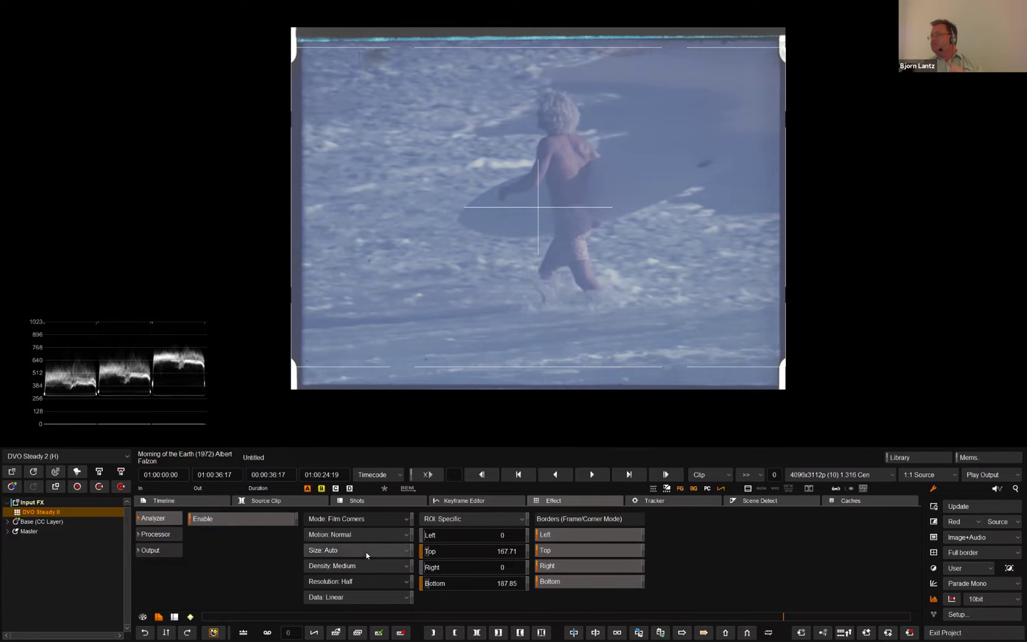
pyautogui.click(336, 553)
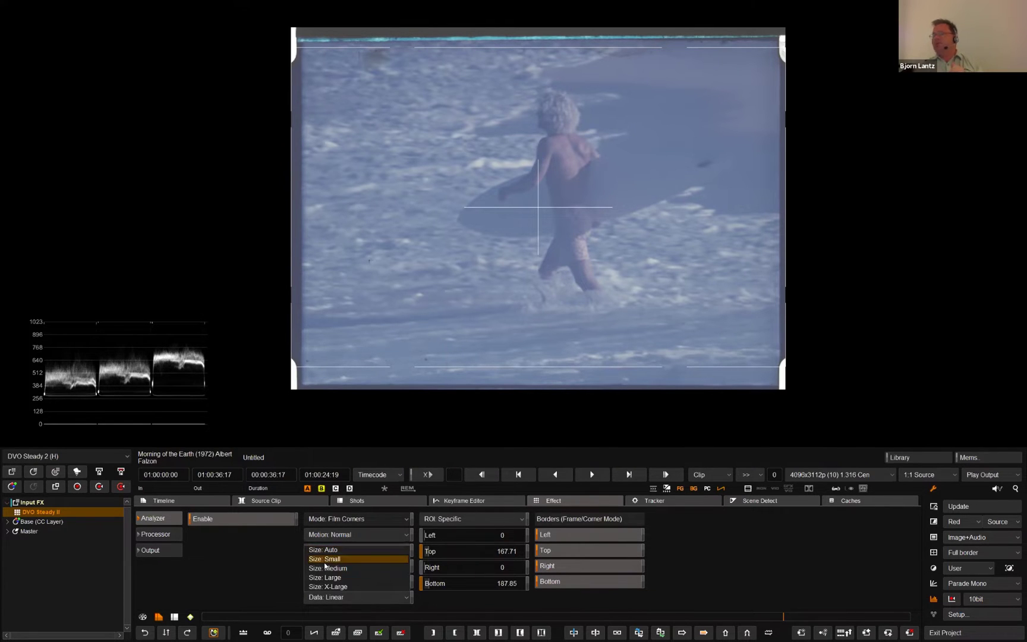
pyautogui.click(325, 561)
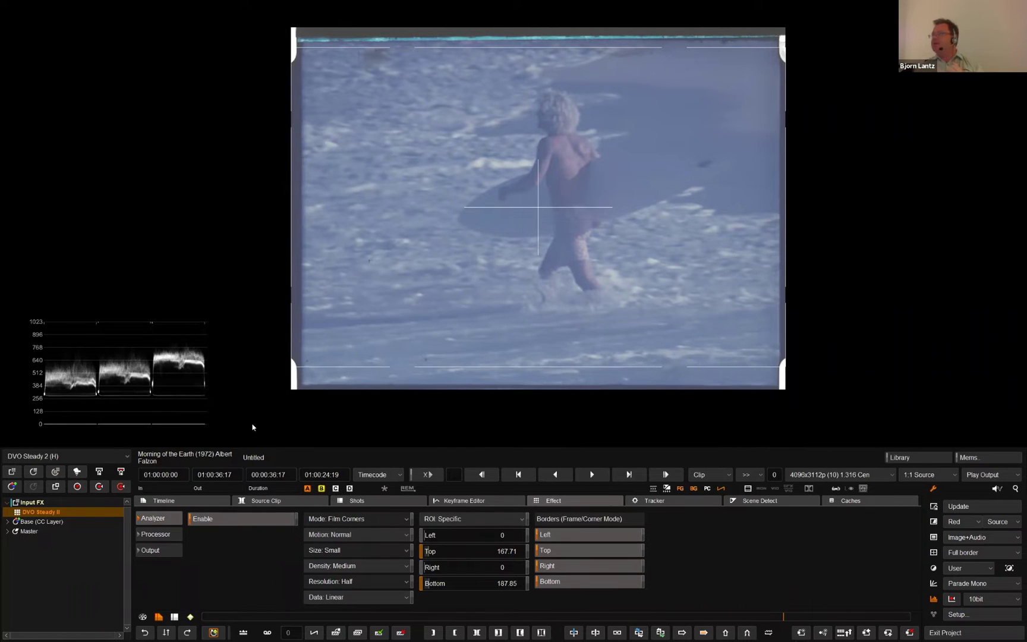
# Step: Set the processor's start splice fix to Manual with 10 start frames
pyautogui.click(155, 533)
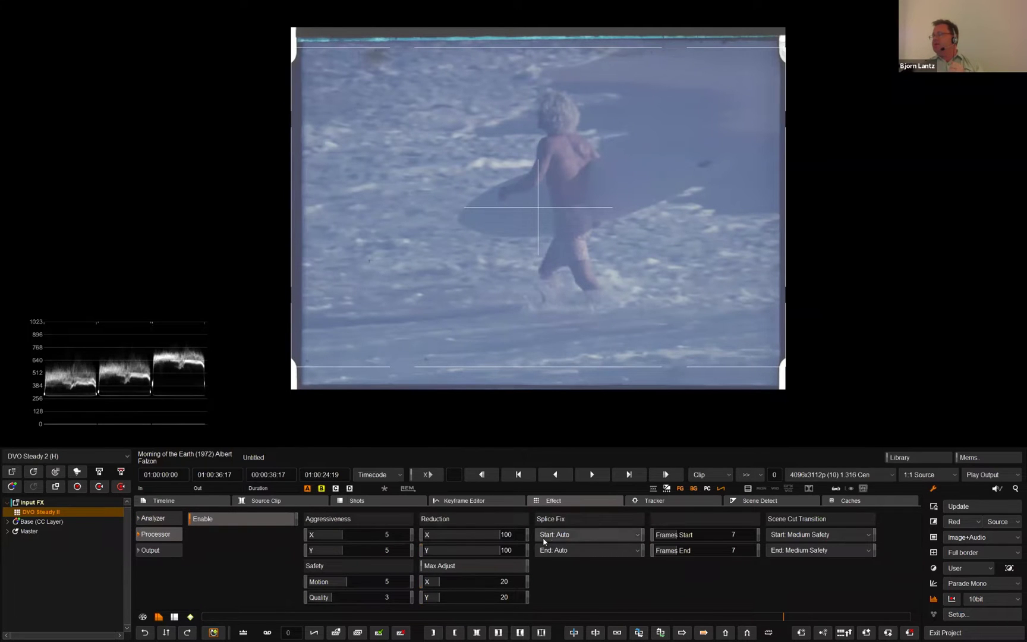
pyautogui.click(631, 535)
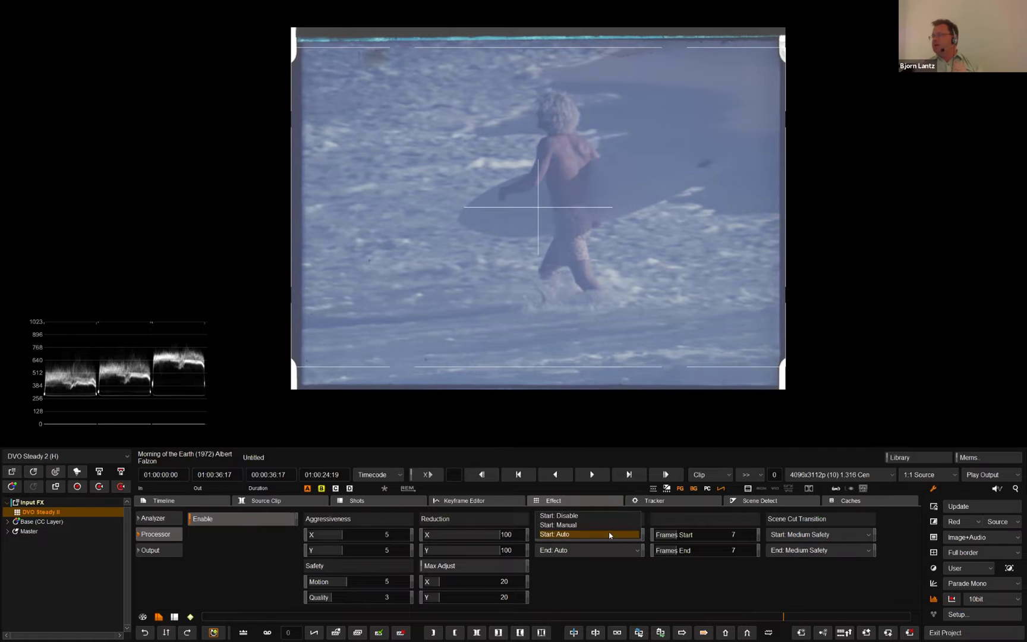
pyautogui.click(569, 525)
pyautogui.moveTo(682, 538); pyautogui.dragTo(689, 537)
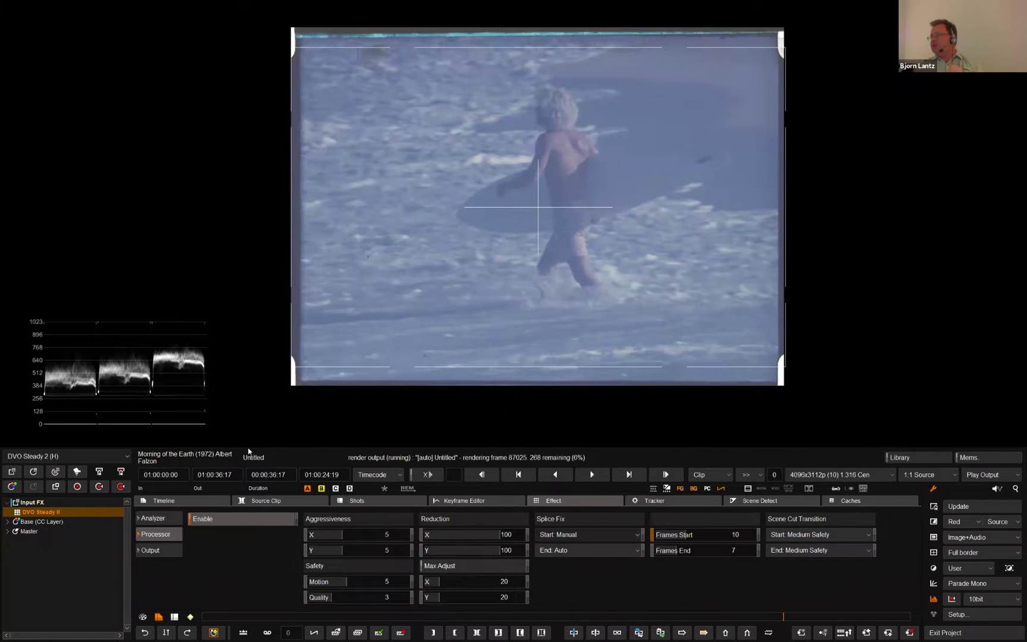
# Step: Return to the timeline and advance frame by frame through the start of the third clip to check the stabilisation
pyautogui.click(203, 507)
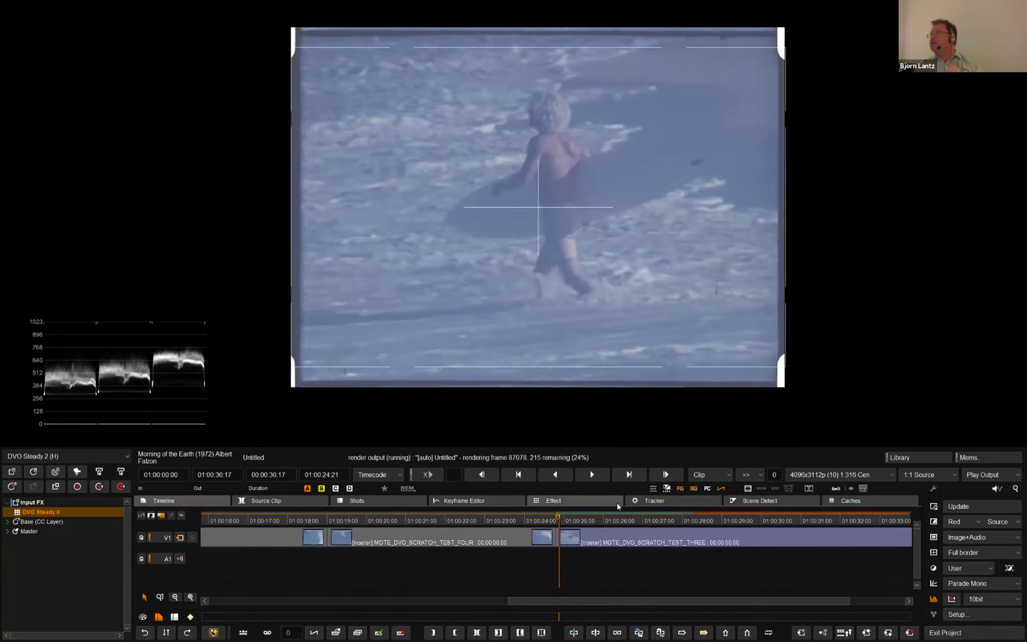
pyautogui.press('Right')
pyautogui.press('Right')
pyautogui.press('Right')
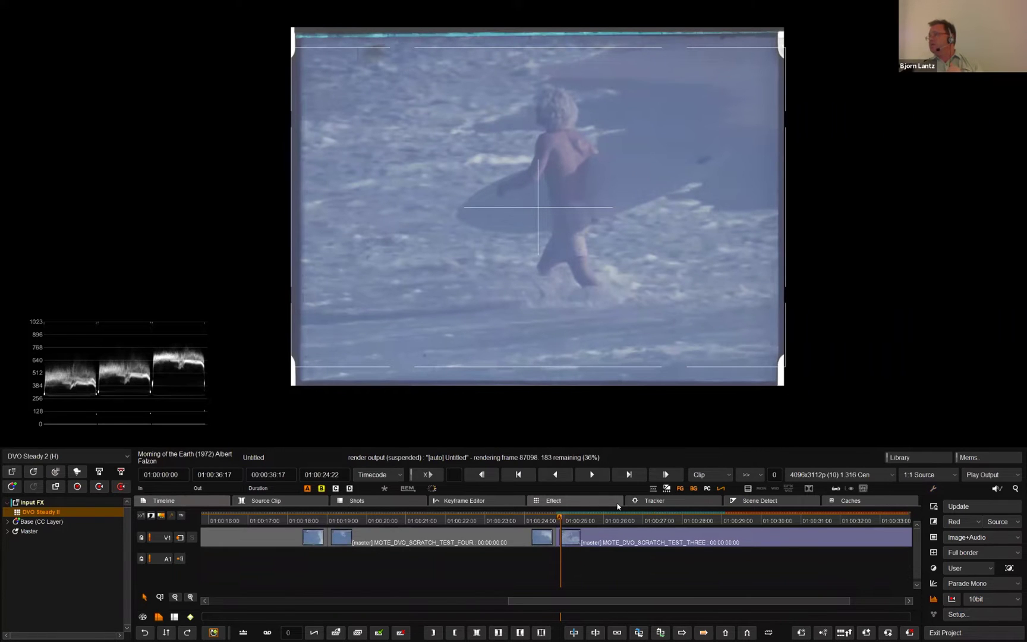
pyautogui.press('Right')
pyautogui.press('Right')
pyautogui.press('Right')
pyautogui.press('Right')
pyautogui.press('Right')
pyautogui.press('Right')
pyautogui.press('Right')
pyautogui.press('Right')
pyautogui.press('Right')
pyautogui.press('Right')
pyautogui.press('Right')
pyautogui.press('Right')
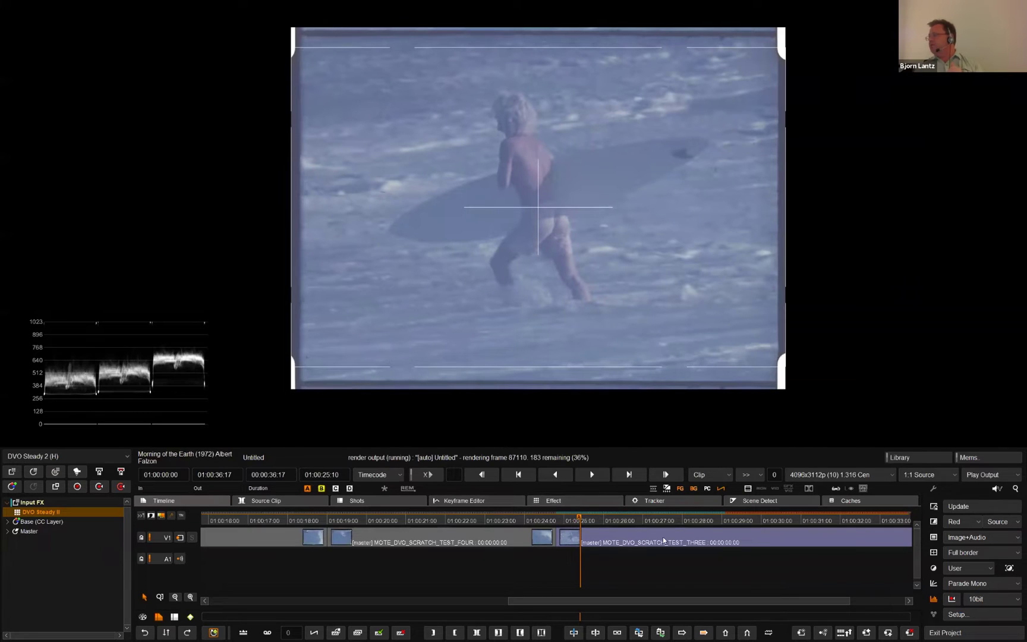
# Step: Show a split comparison with the source and step frame by frame from the third clip's start, examining the top frame edge
pyautogui.click(958, 521)
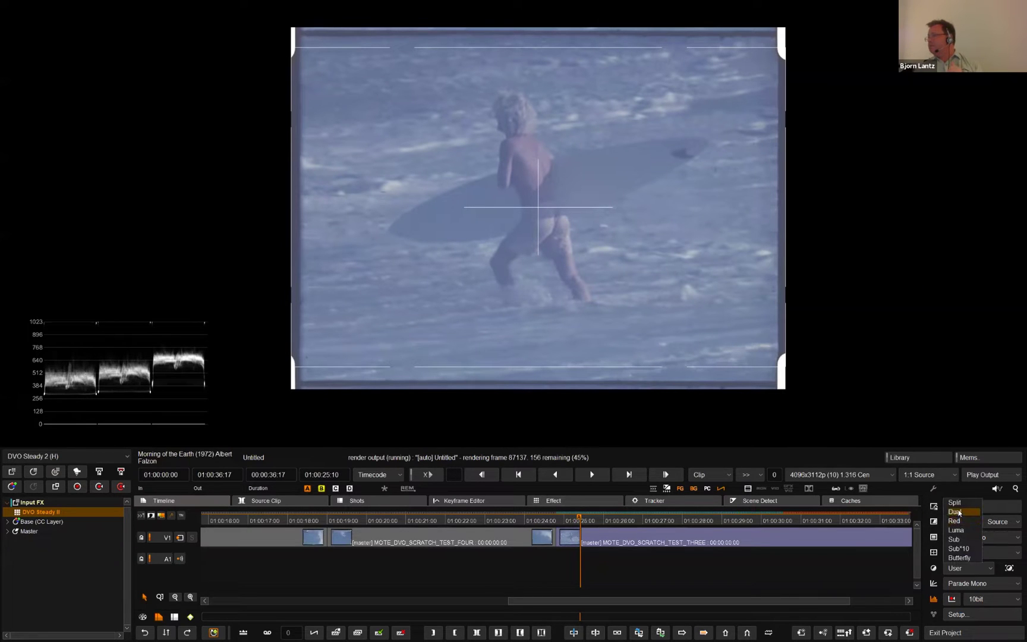
pyautogui.click(954, 509)
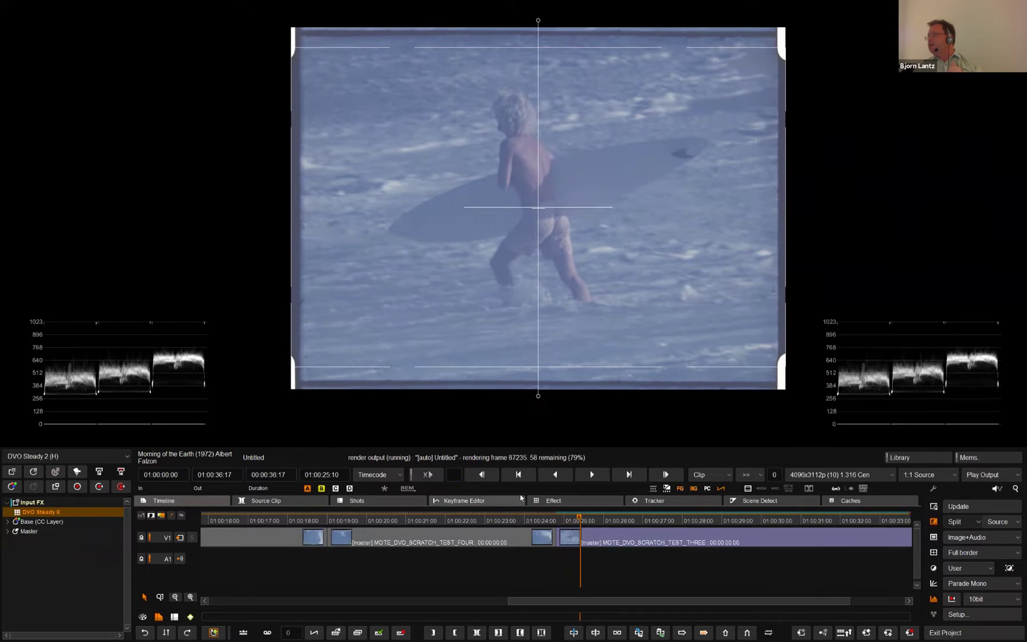
pyautogui.click(556, 550)
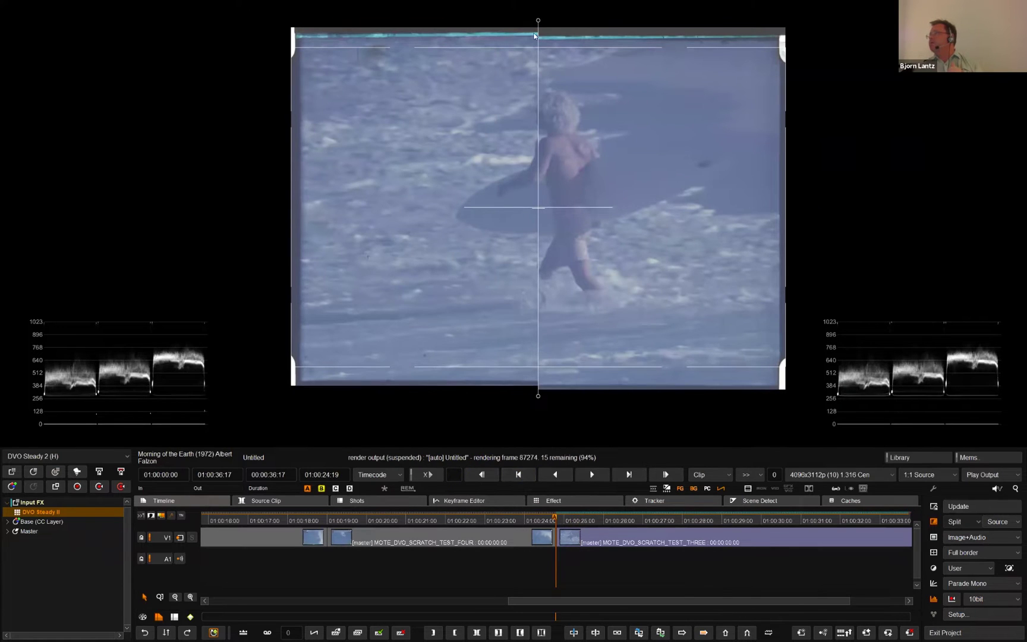
pyautogui.scroll(3, 573, 48)
pyautogui.press('Right')
pyautogui.press('Right')
pyautogui.press('Right')
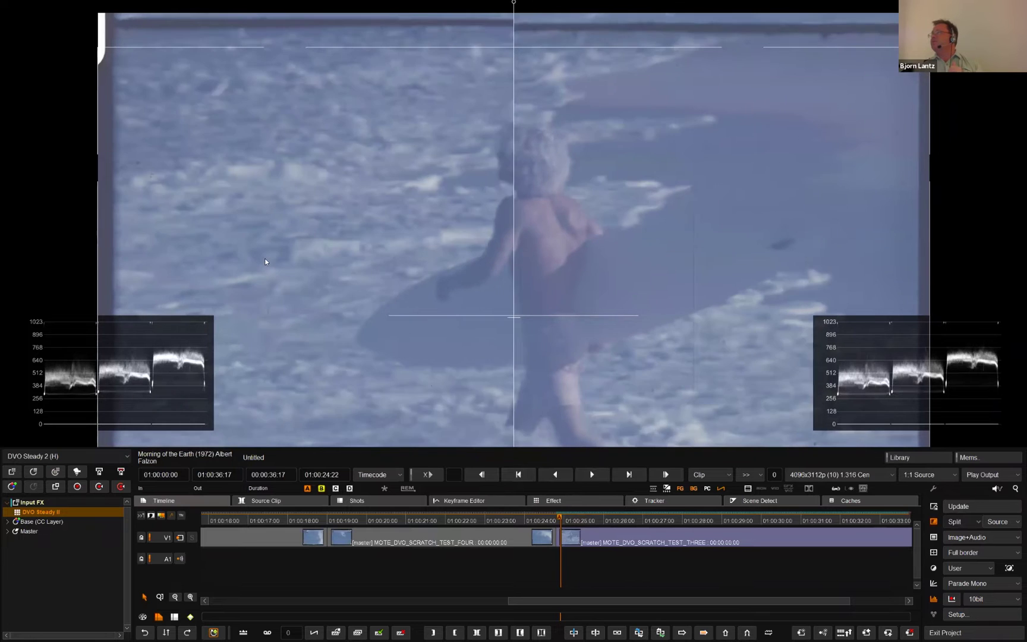
pyautogui.press('Right')
pyautogui.press('Right')
pyautogui.press('Right')
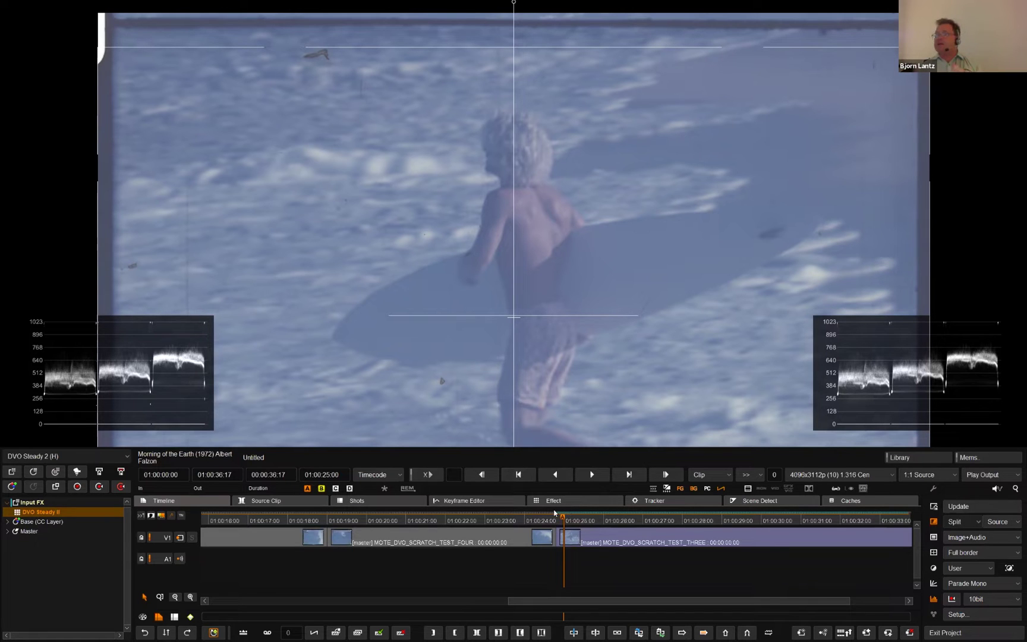
# Step: Go back to the start of the MOTE_DVO_SCRATCH_TEST_FOUR clip and turn off the split comparison
pyautogui.click(530, 473)
pyautogui.click(530, 473)
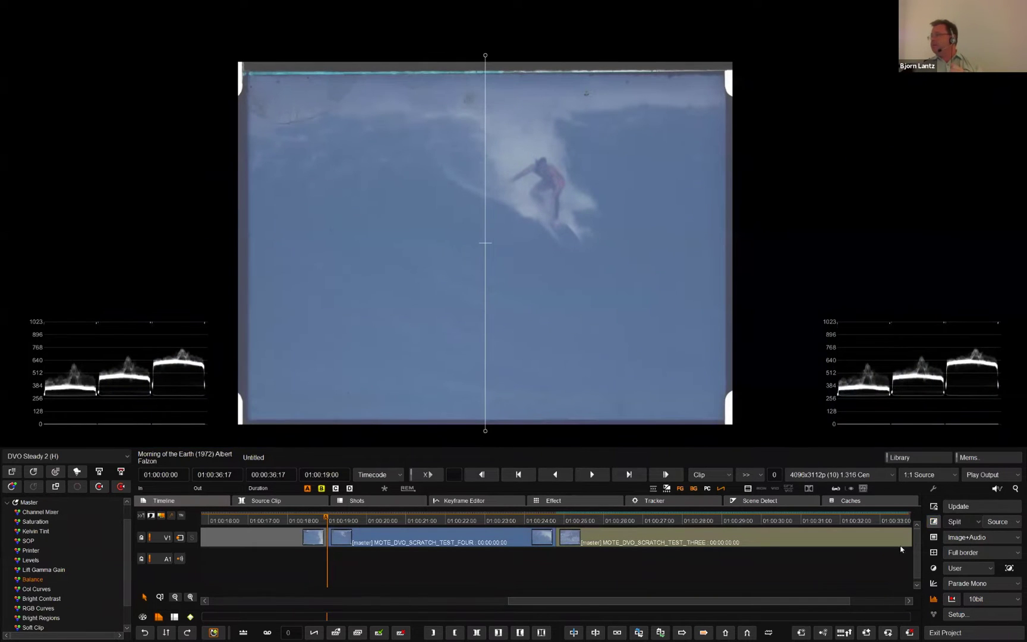
pyautogui.click(933, 521)
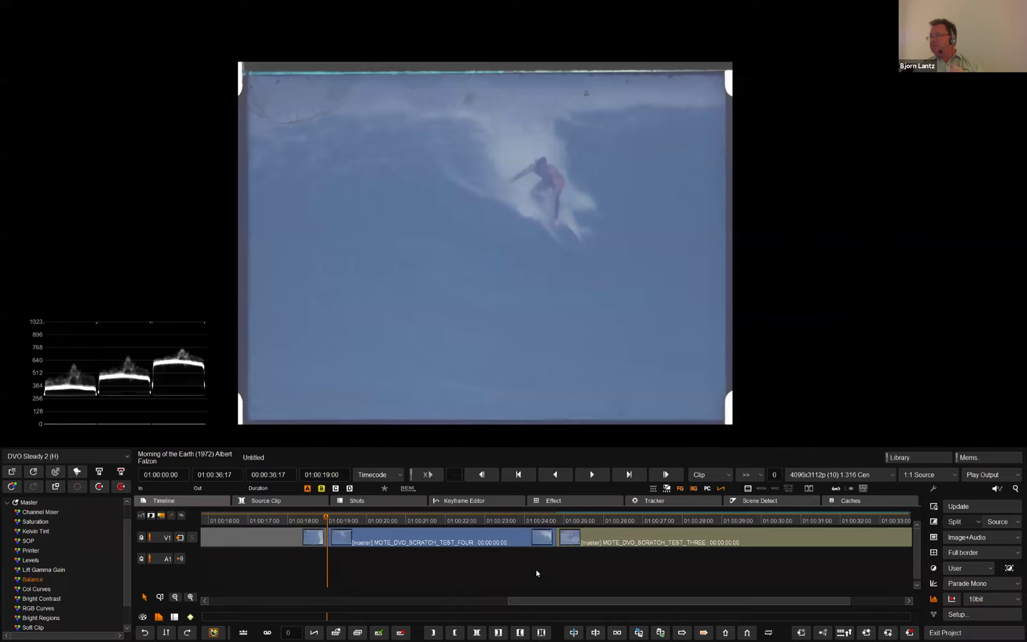
# Step: Create a track point for the second clip on the film frame's white lower-right corner, pivot 0.986 by 0.075, and open its search settings
pyautogui.click(652, 501)
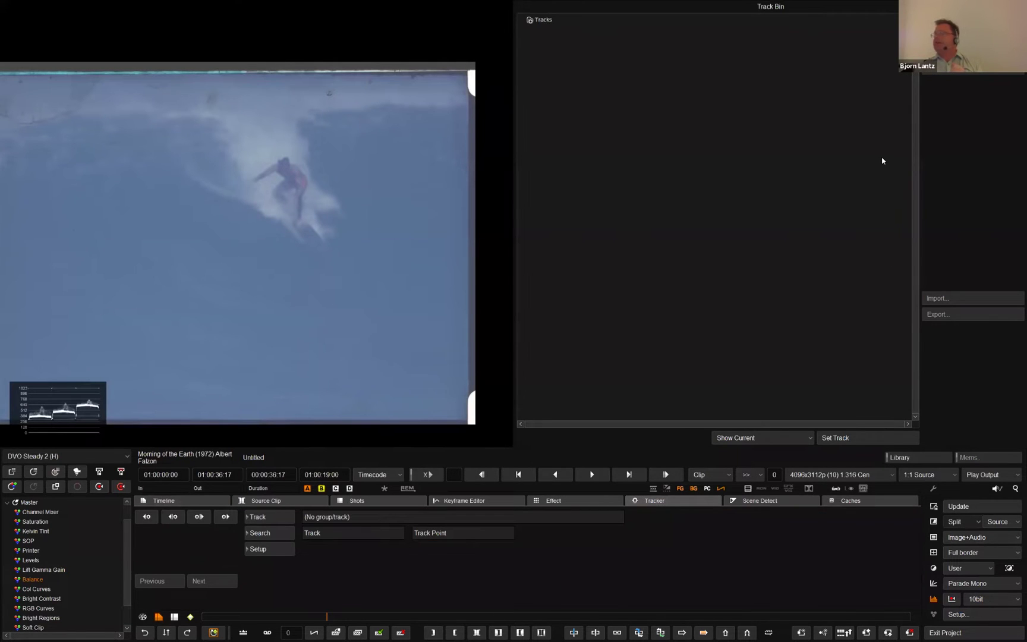
pyautogui.click(228, 243)
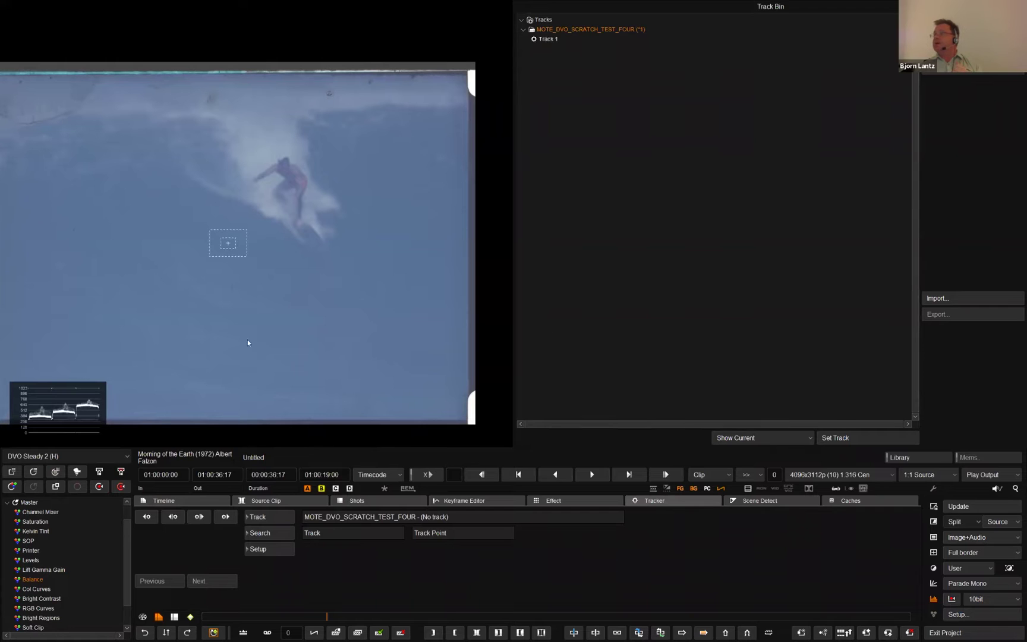
pyautogui.moveTo(228, 243); pyautogui.dragTo(468, 399)
pyautogui.scroll(5, 476, 402)
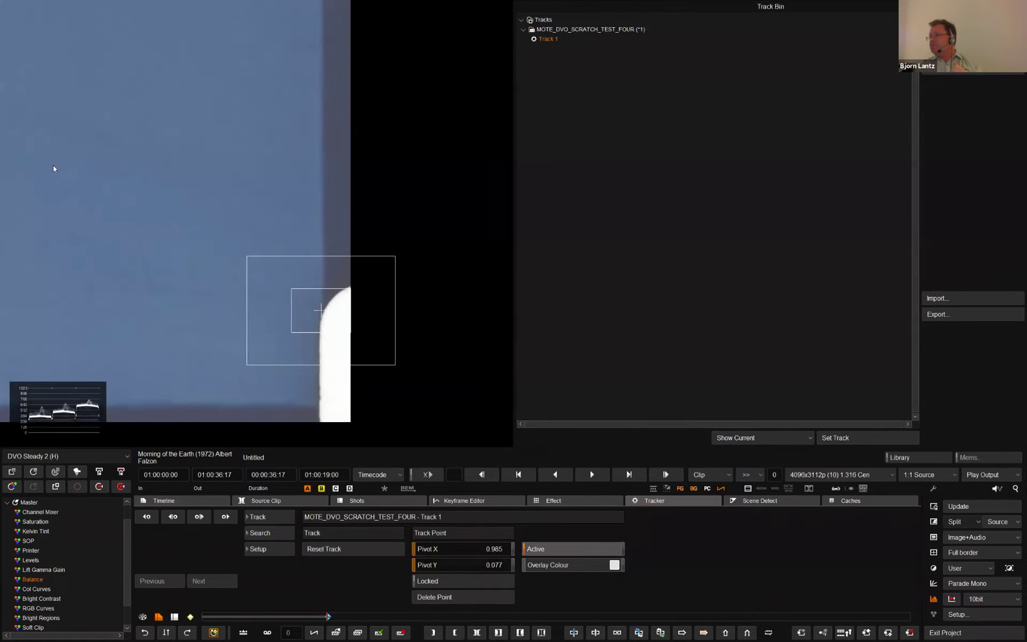
pyautogui.moveTo(319, 314); pyautogui.dragTo(323, 317)
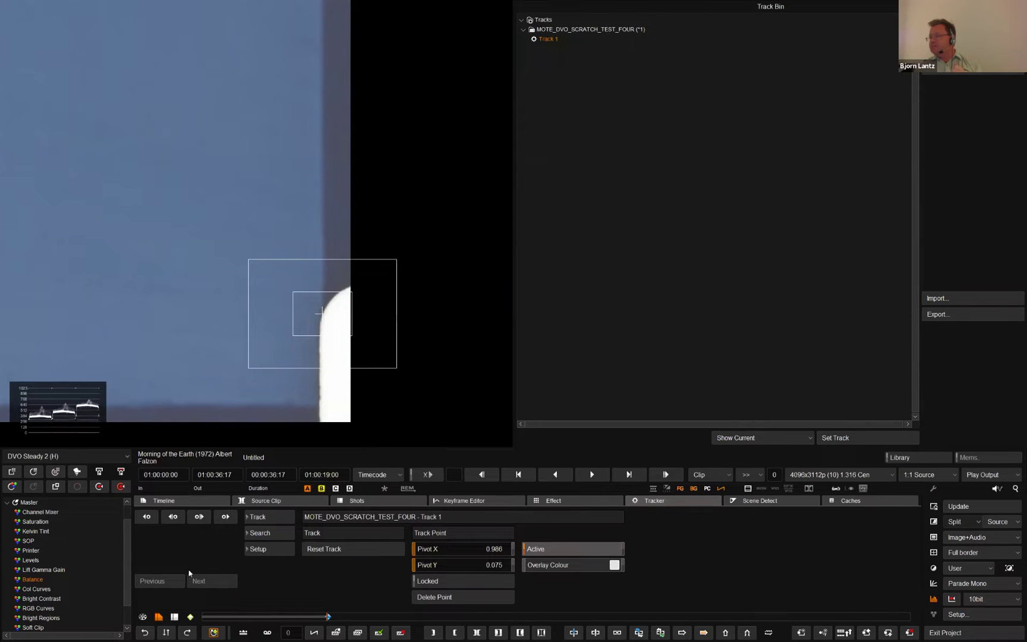
pyautogui.click(266, 537)
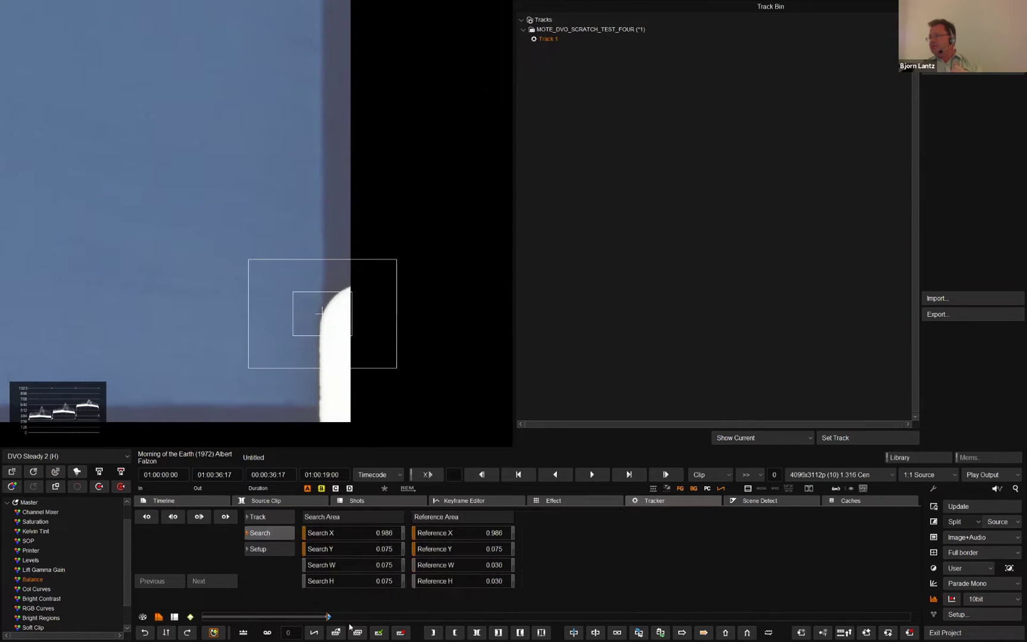
# Step: Shrink the tracker's search area to 0.028 wide by 0.048 high and its reference area to 0.014 by 0.024
pyautogui.scroll(-10, 349, 567)
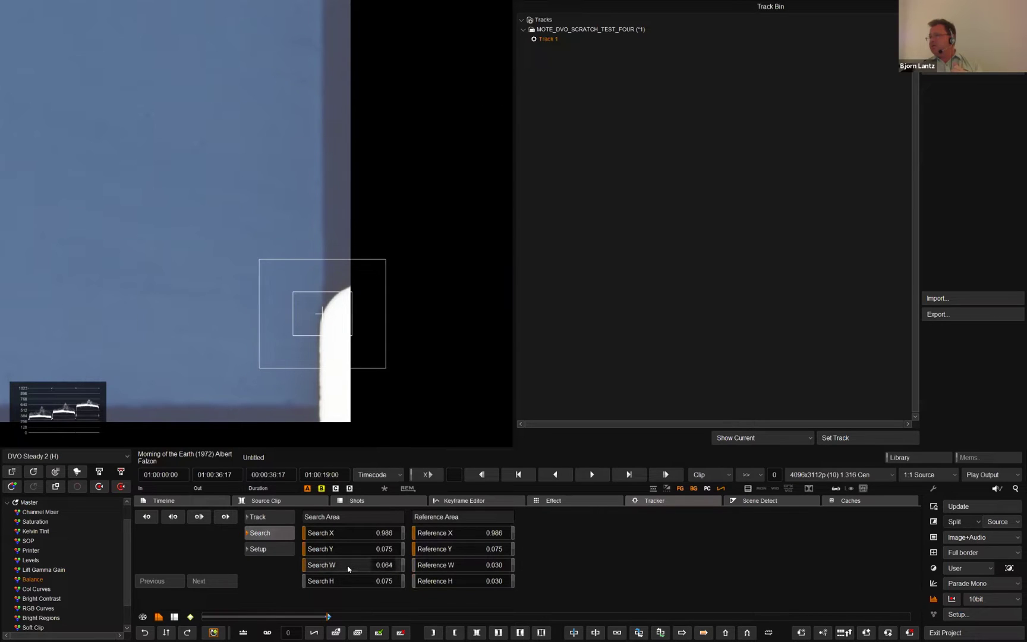
pyautogui.scroll(-12, 349, 567)
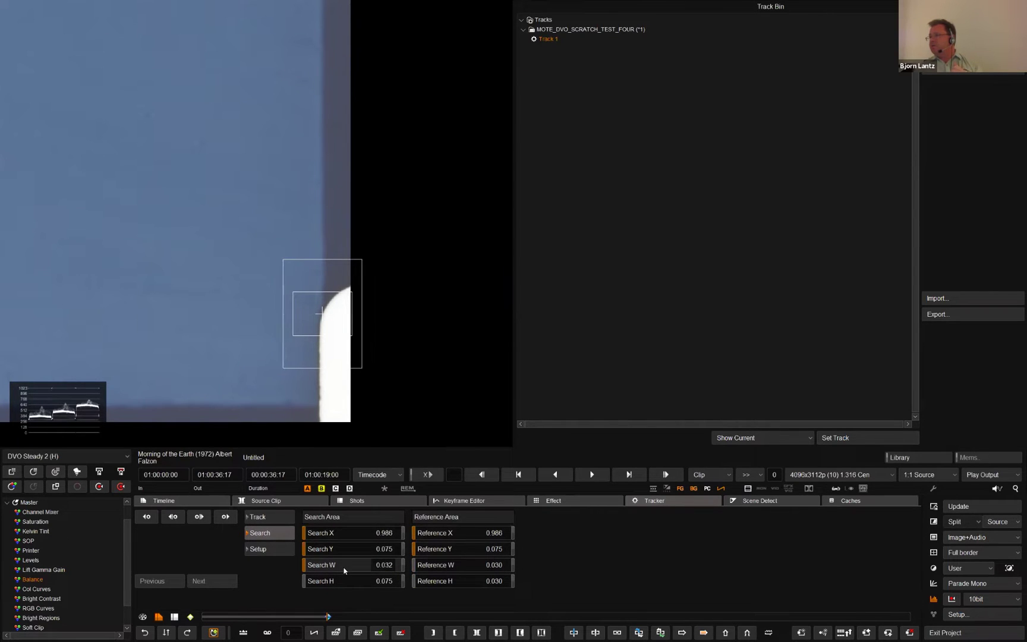
pyautogui.scroll(-13, 346, 585)
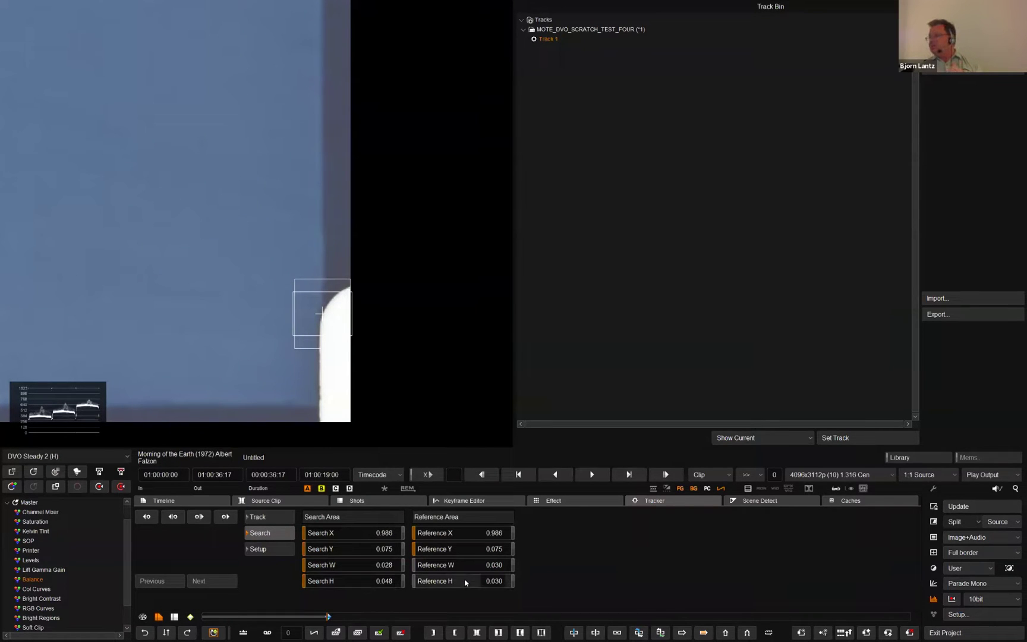
pyautogui.scroll(-13, 455, 565)
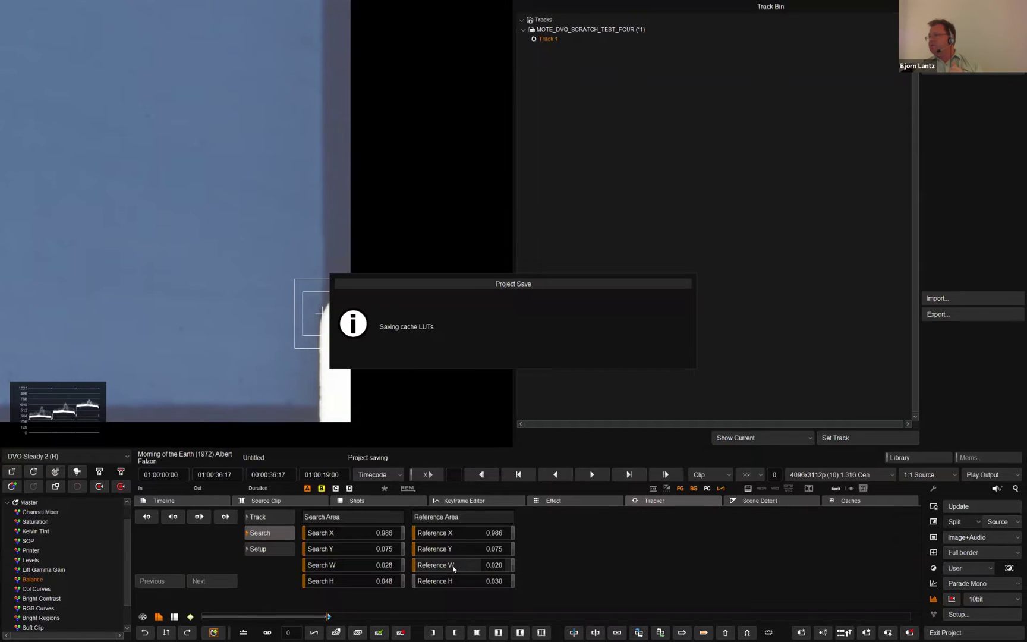
pyautogui.scroll(3, 453, 568)
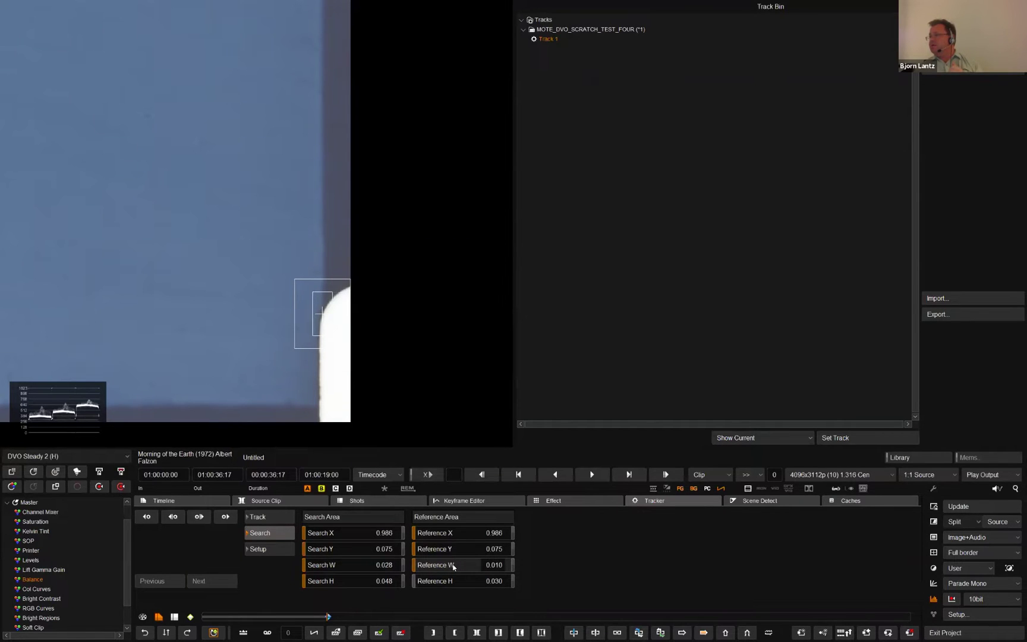
pyautogui.scroll(2, 454, 565)
pyautogui.scroll(-3, 452, 585)
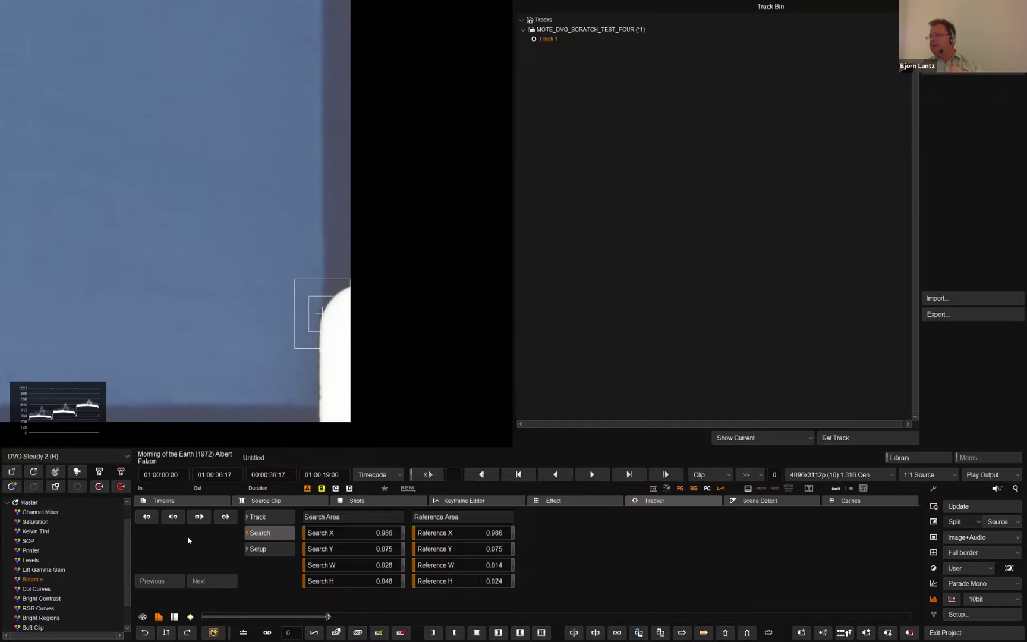
# Step: Track the corner point forward through the MOTE_DVO_SCRATCH_TEST_FOUR clip, and return to the clip's start in the timeline
pyautogui.click(226, 520)
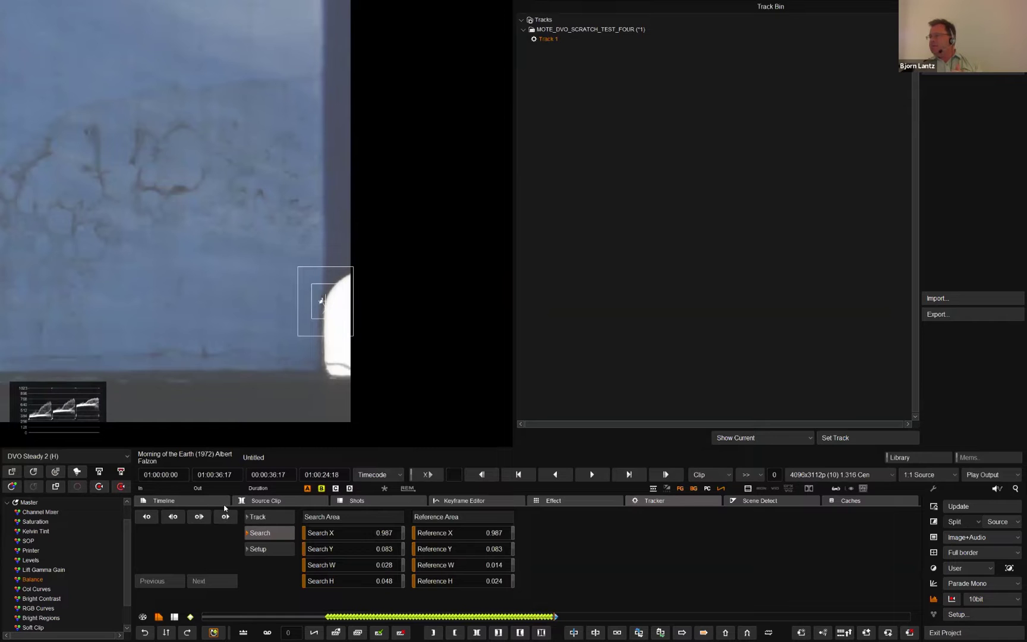
pyautogui.click(224, 506)
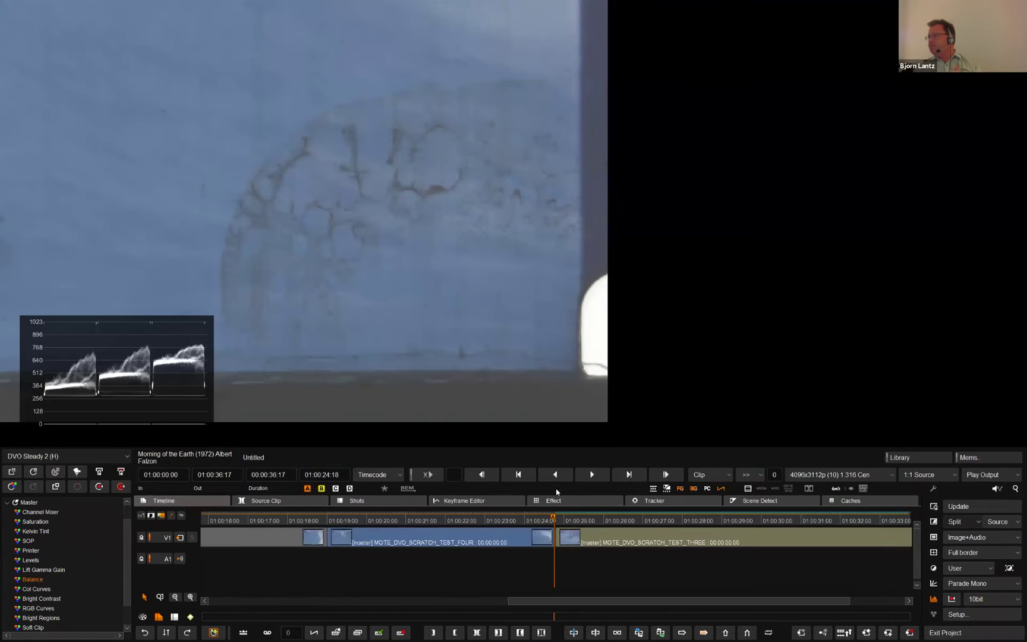
pyautogui.click(518, 474)
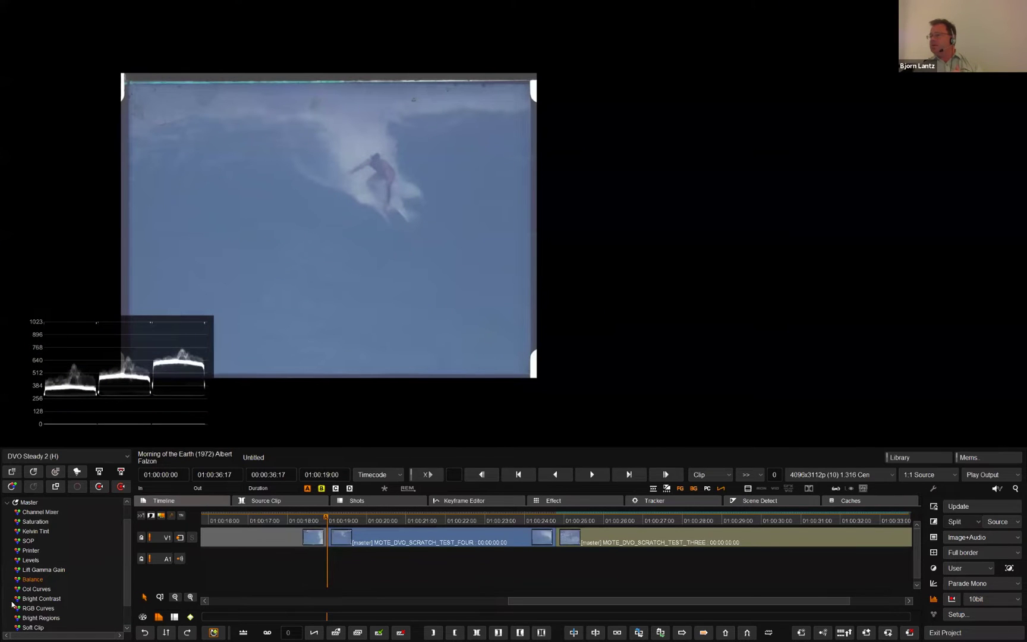
# Step: Add a Pan Scan effect to the second clip's Input FX and apply the MOTE_DVO_SCRATCH track to it
pyautogui.moveTo(127, 550); pyautogui.dragTo(130, 497)
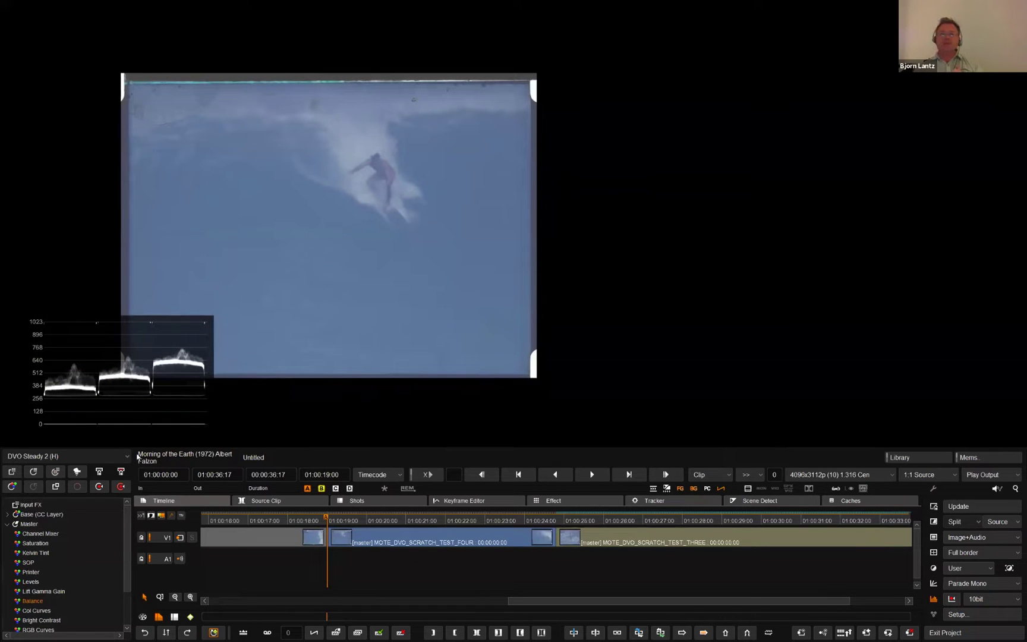
pyautogui.click(42, 455)
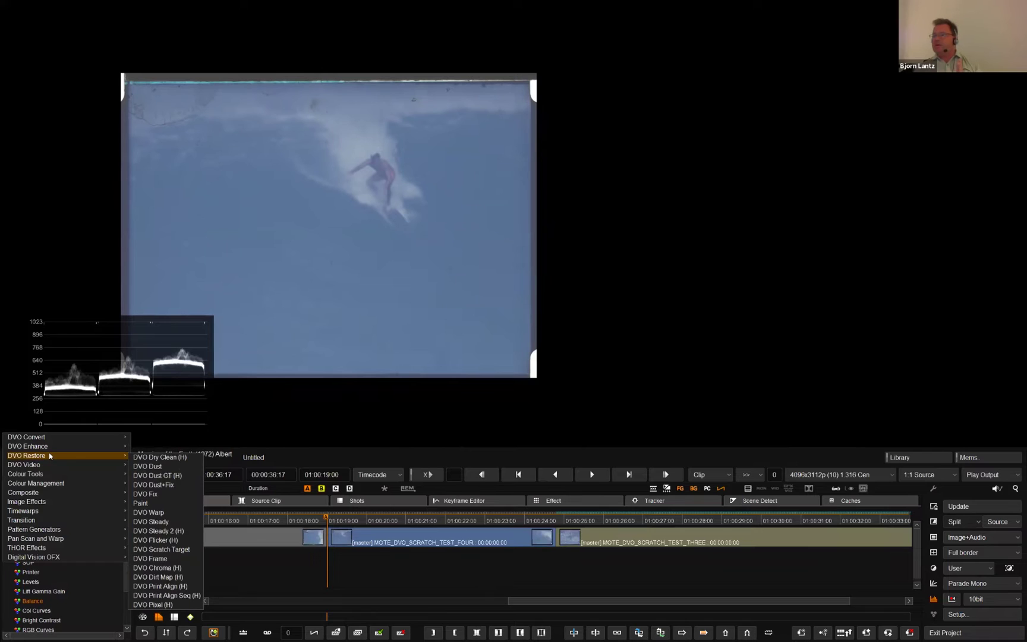
pyautogui.moveTo(62, 469)
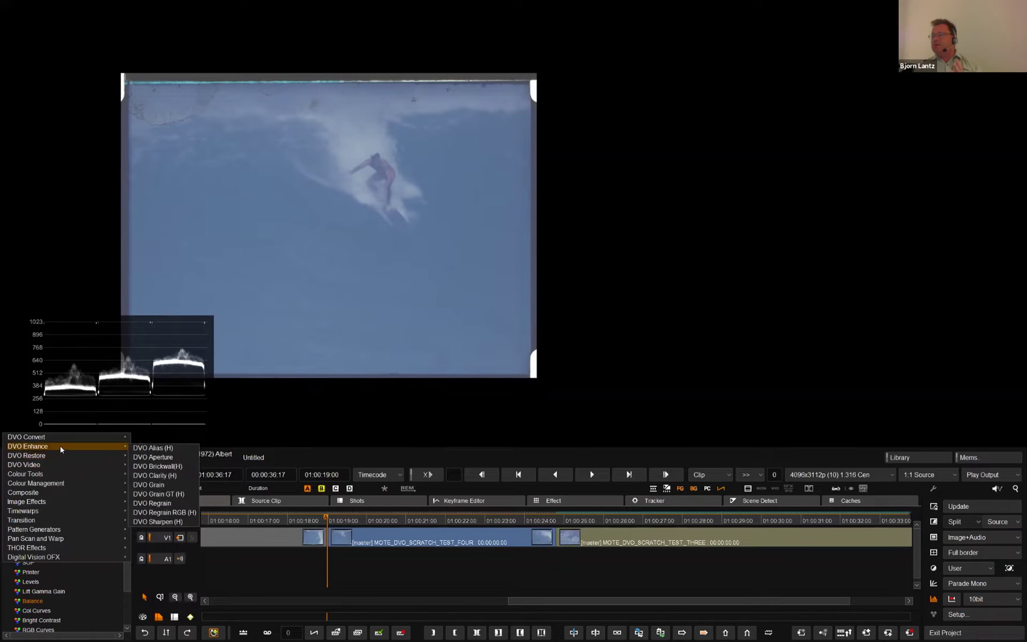
pyautogui.moveTo(35, 557)
pyautogui.moveTo(81, 538)
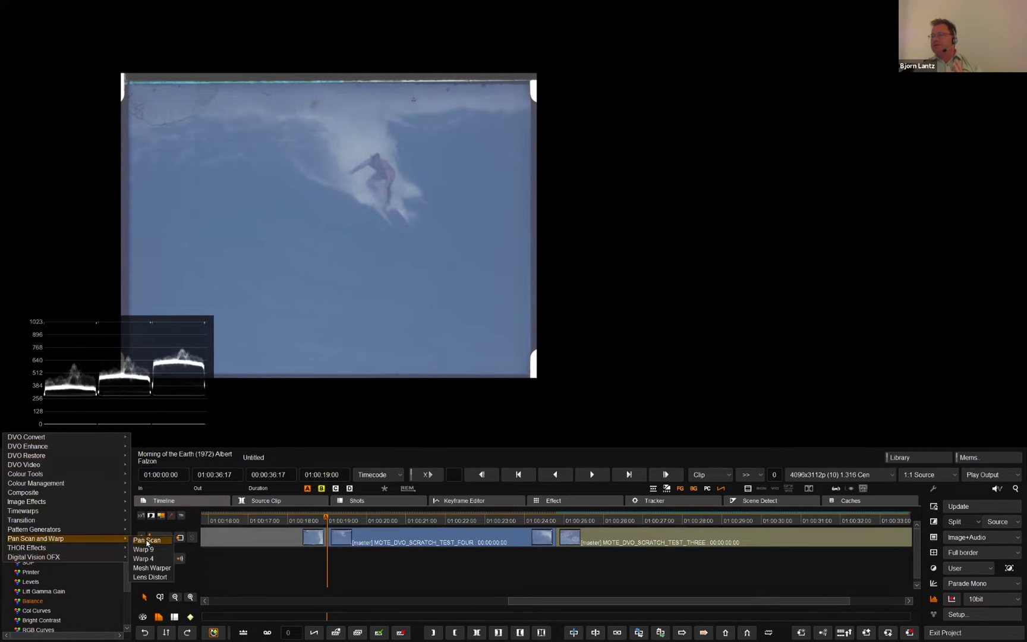
pyautogui.click(147, 541)
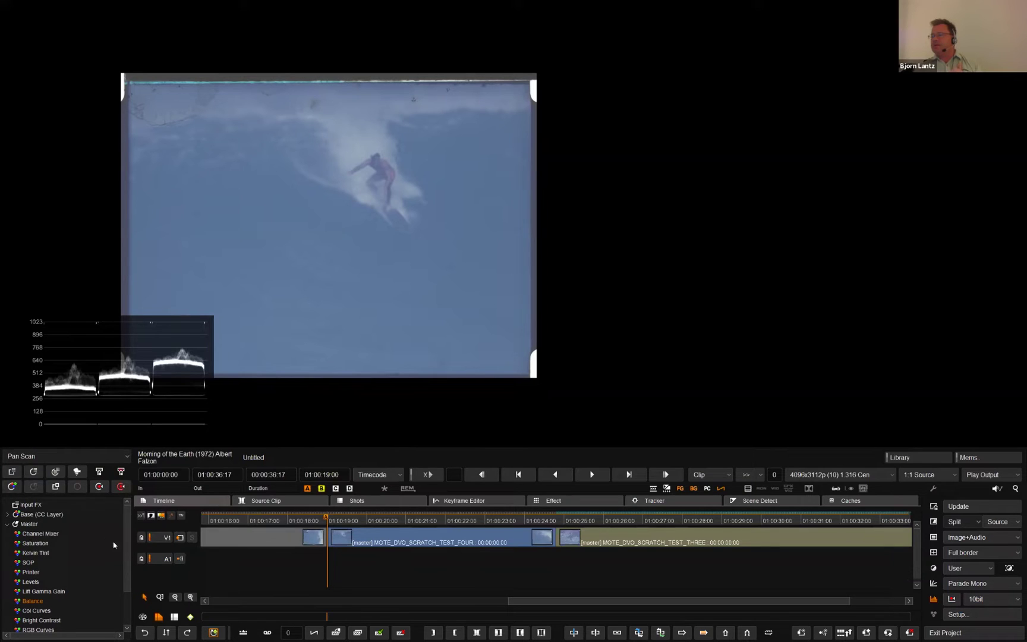
pyautogui.click(12, 473)
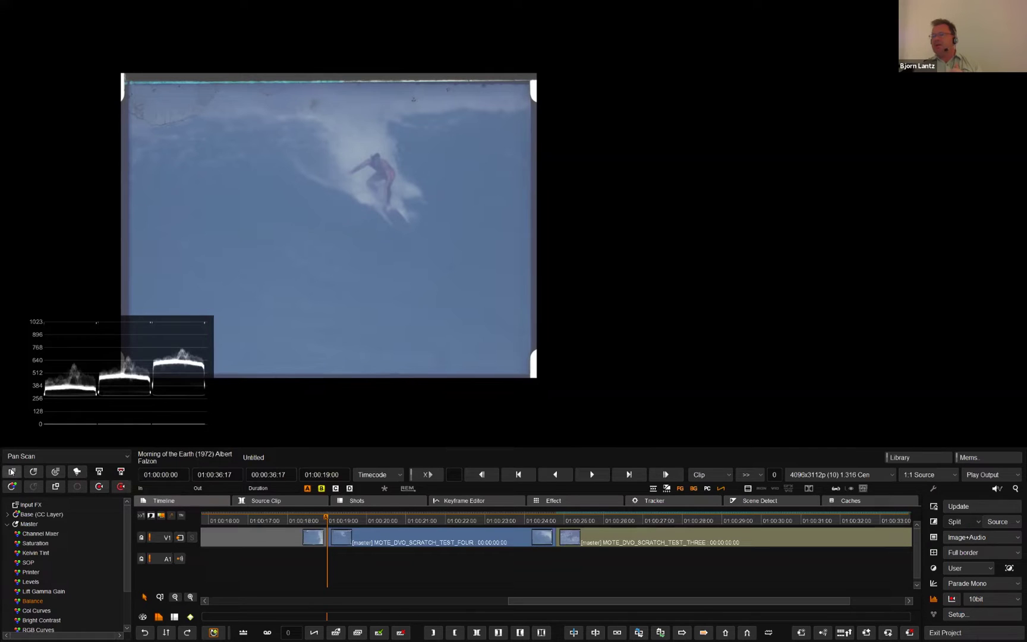
pyautogui.click(35, 514)
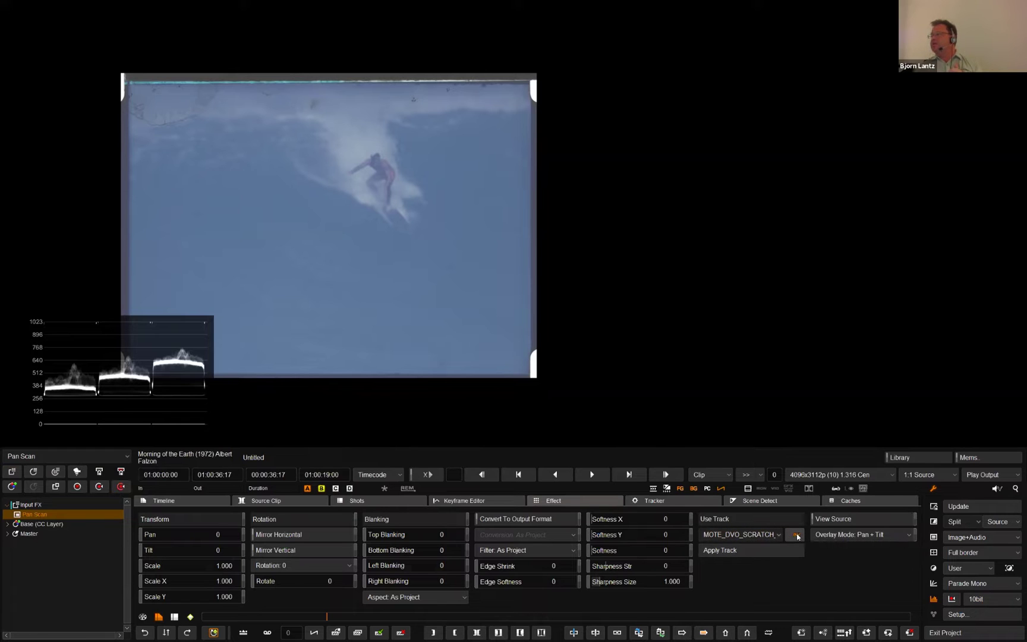
pyautogui.click(738, 556)
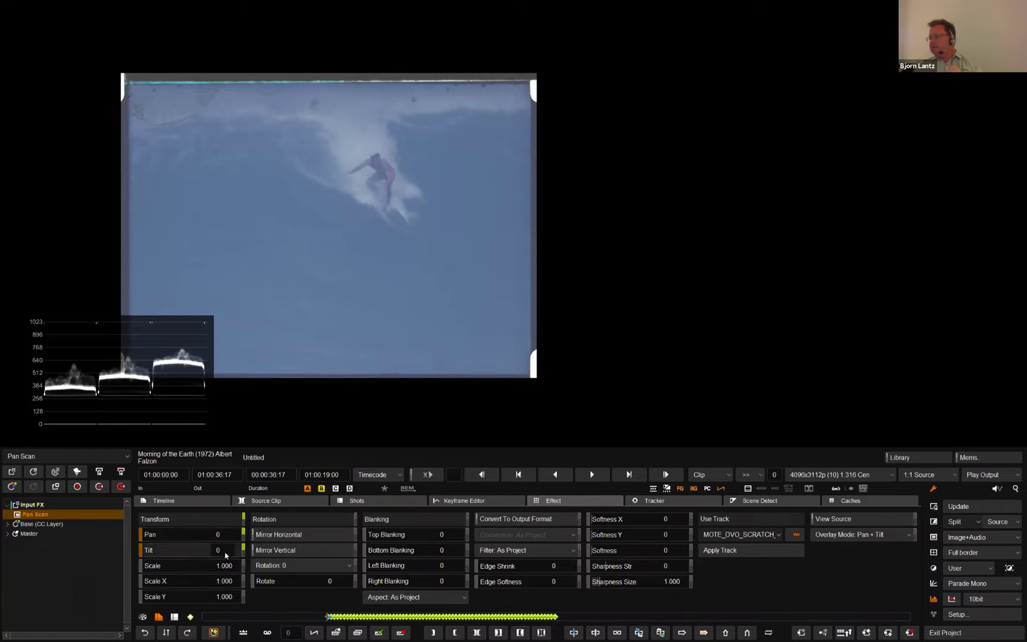
# Step: Step frame by frame forward and back through the second clip's opening frames to check the tracked pan and tilt
pyautogui.click(671, 477)
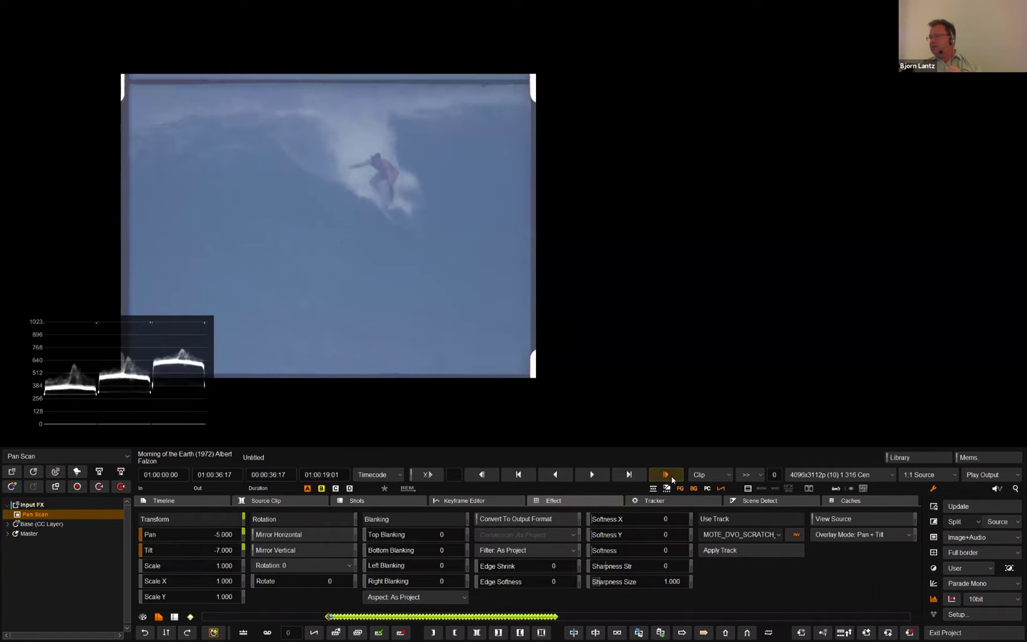
pyautogui.click(668, 475)
pyautogui.click(669, 476)
pyautogui.click(668, 475)
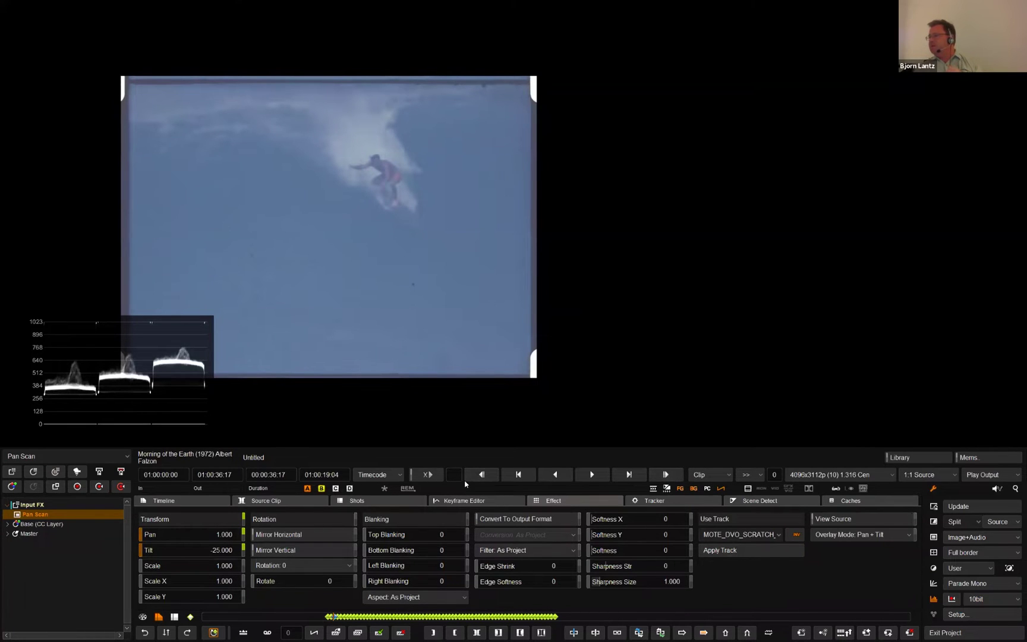
pyautogui.click(486, 481)
pyautogui.click(486, 482)
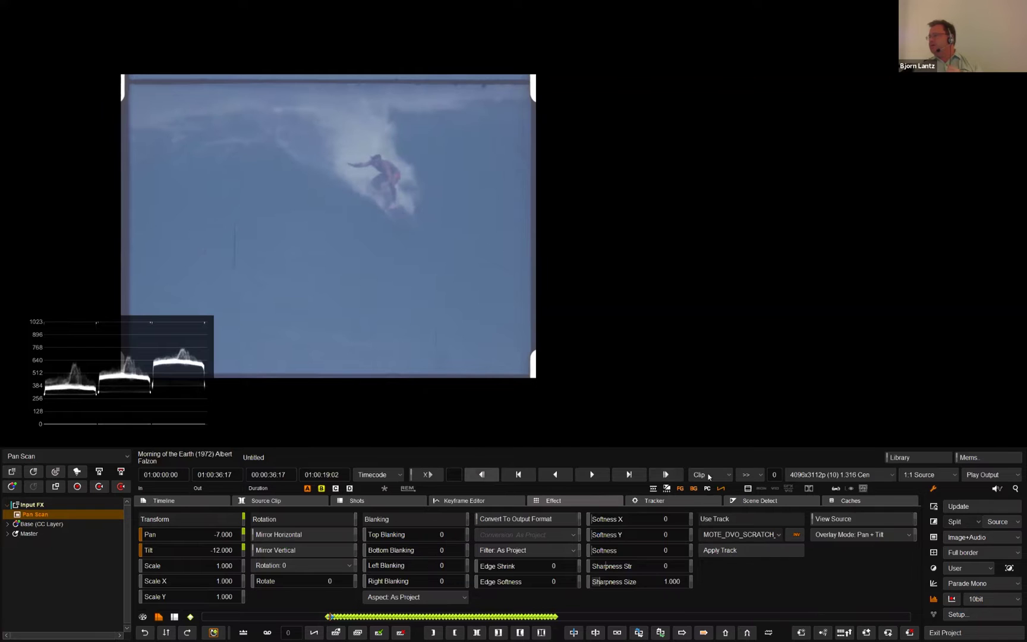
# Step: Show a split comparison with the source and play the second clip from its start, comparing frame steadiness
pyautogui.click(933, 521)
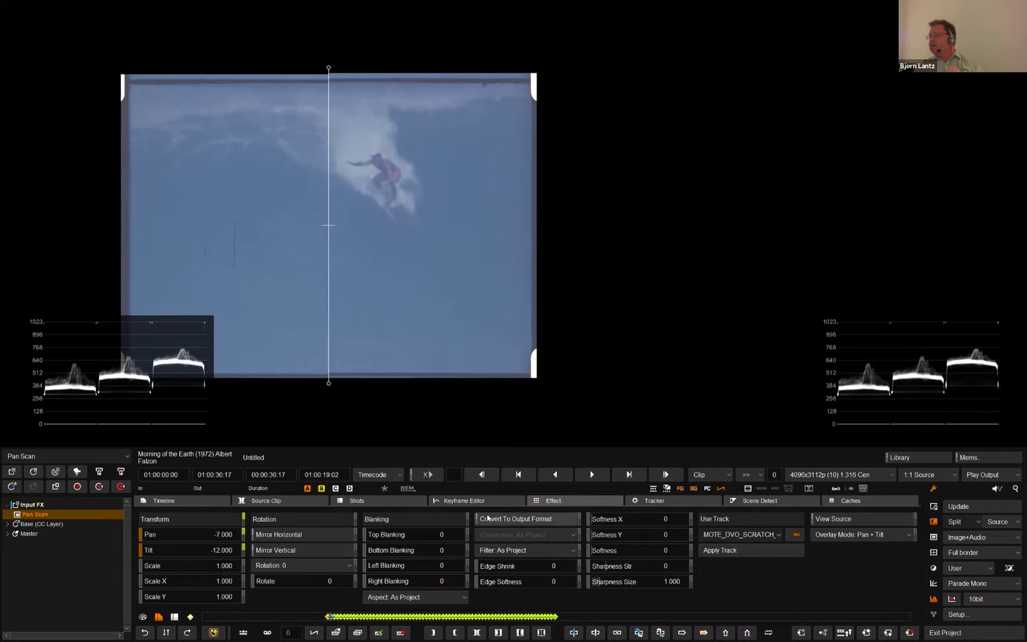
pyautogui.click(517, 476)
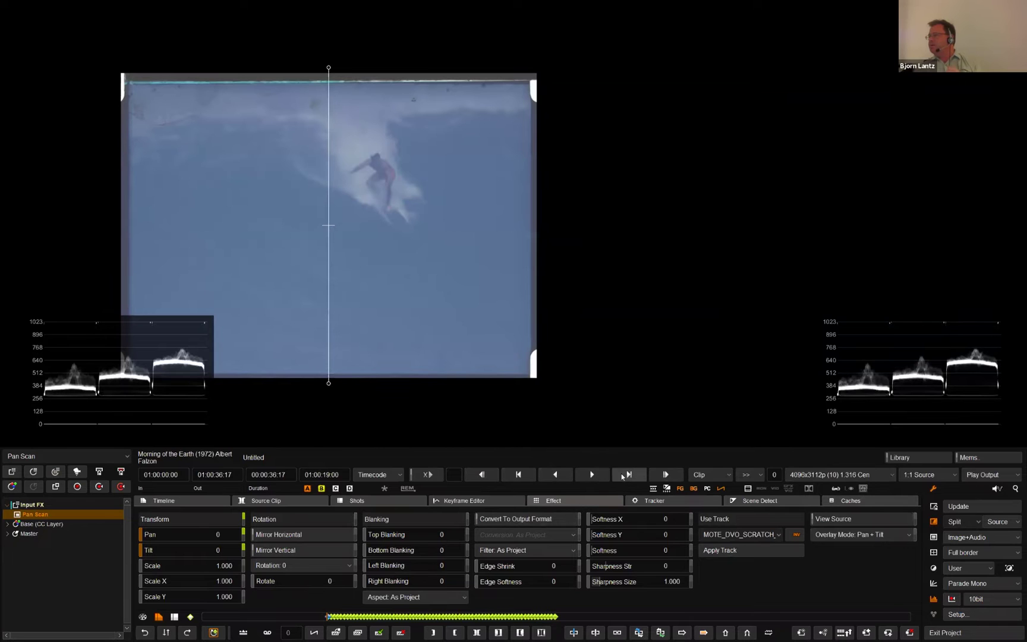
pyautogui.click(667, 476)
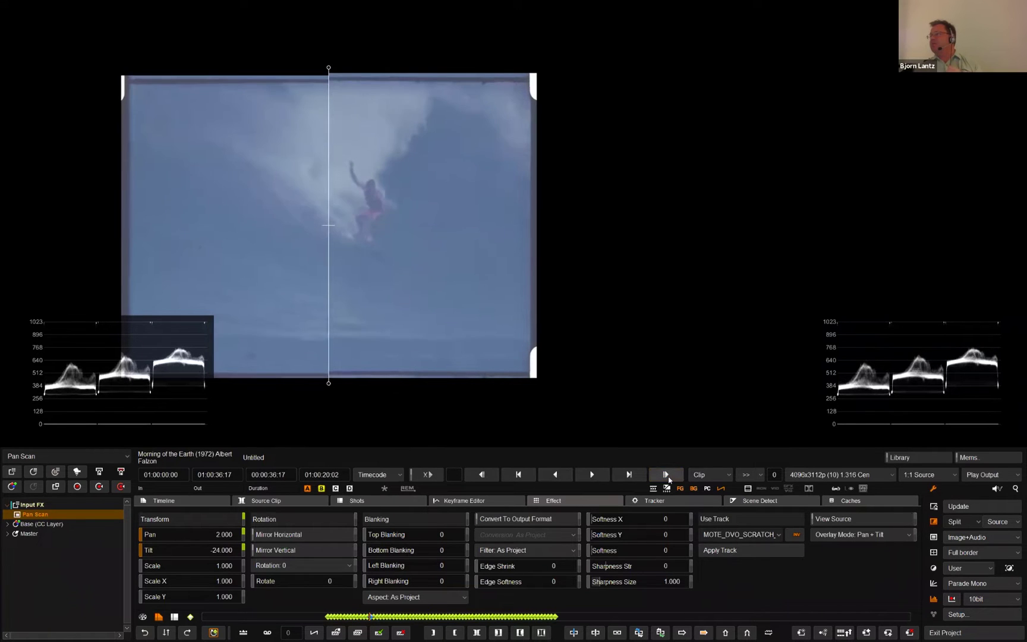
pyautogui.click(591, 474)
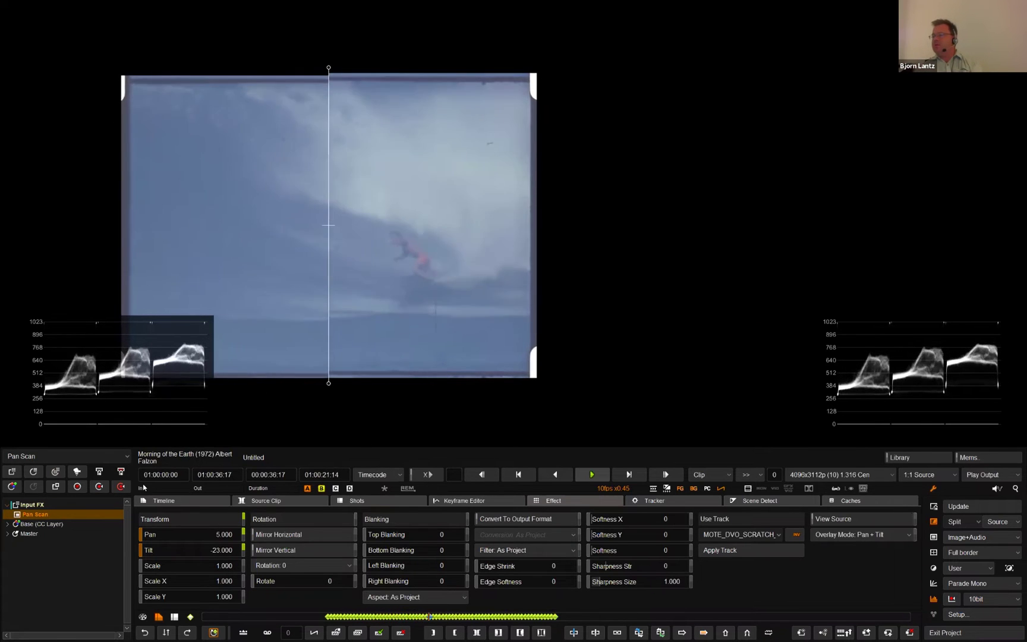
pyautogui.click(199, 504)
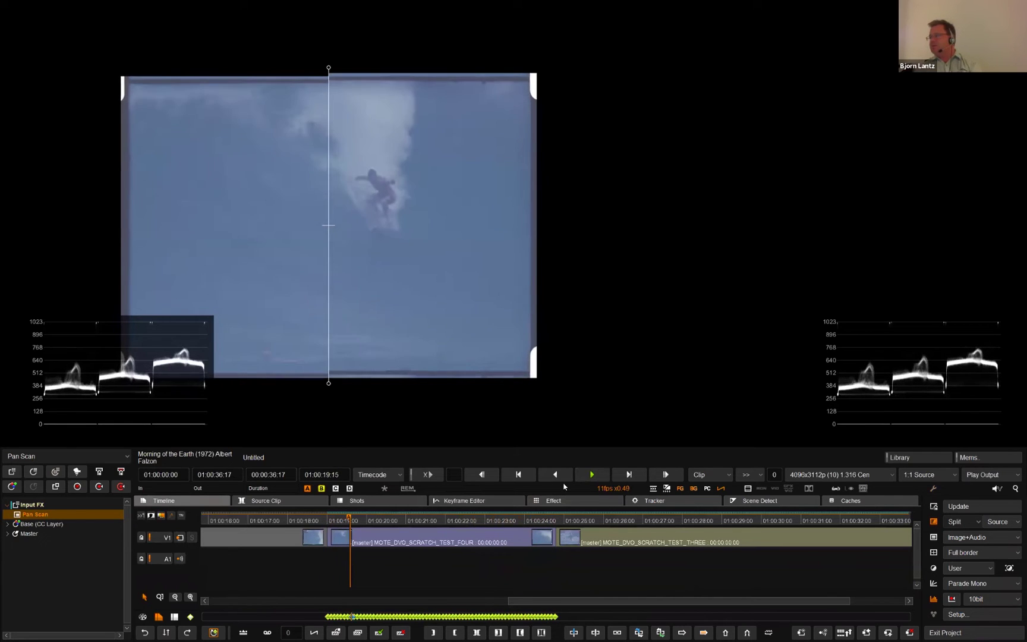
pyautogui.click(587, 478)
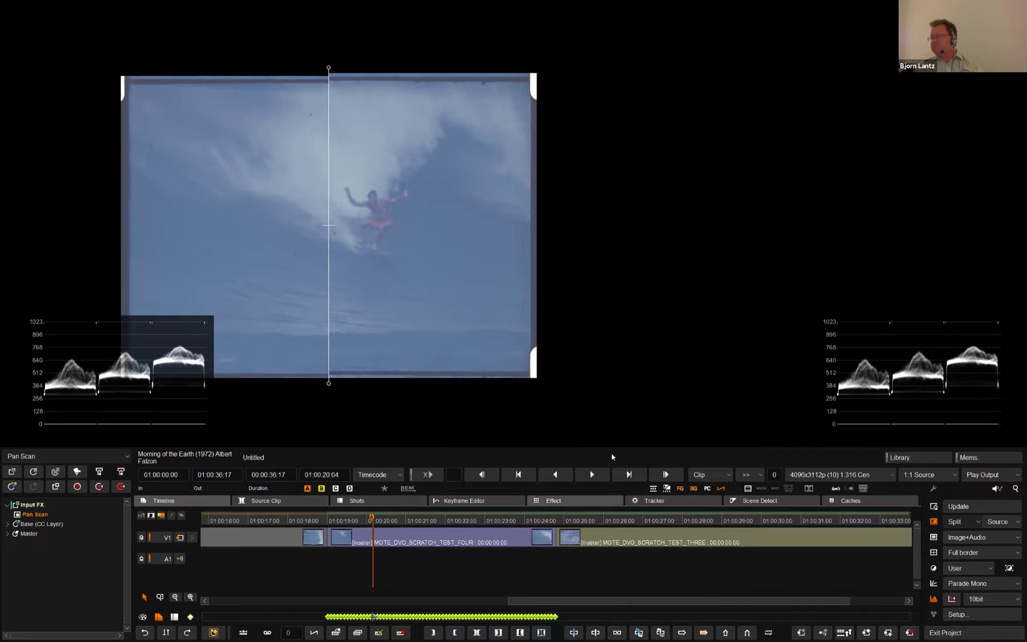
# Step: Go to the third clip, turn off the split comparison, and play to 01:00:26:18 to examine the vertical scratch up close
pyautogui.click(628, 474)
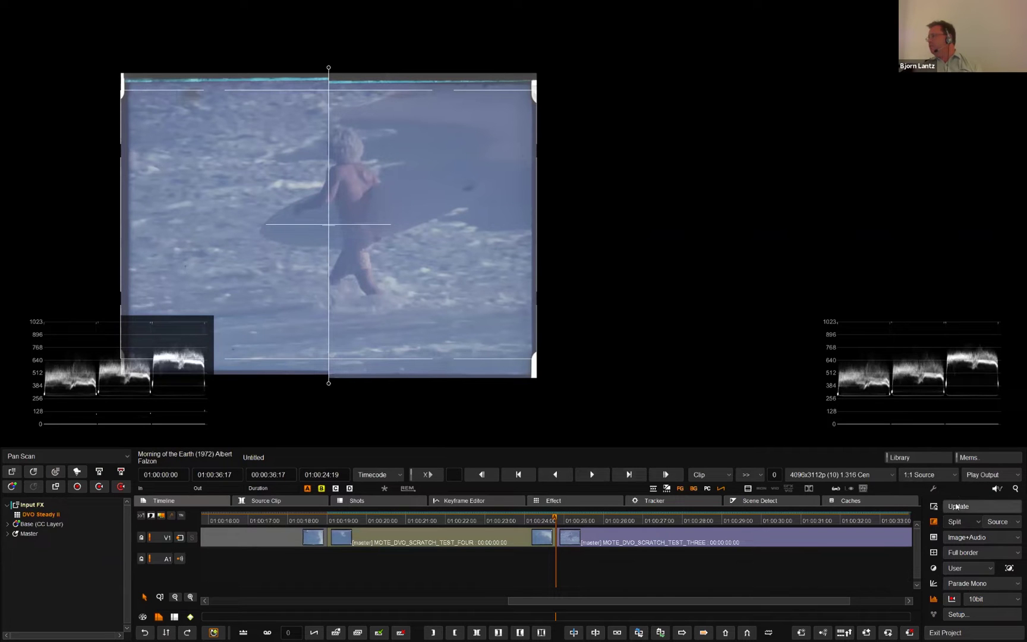
pyautogui.click(934, 523)
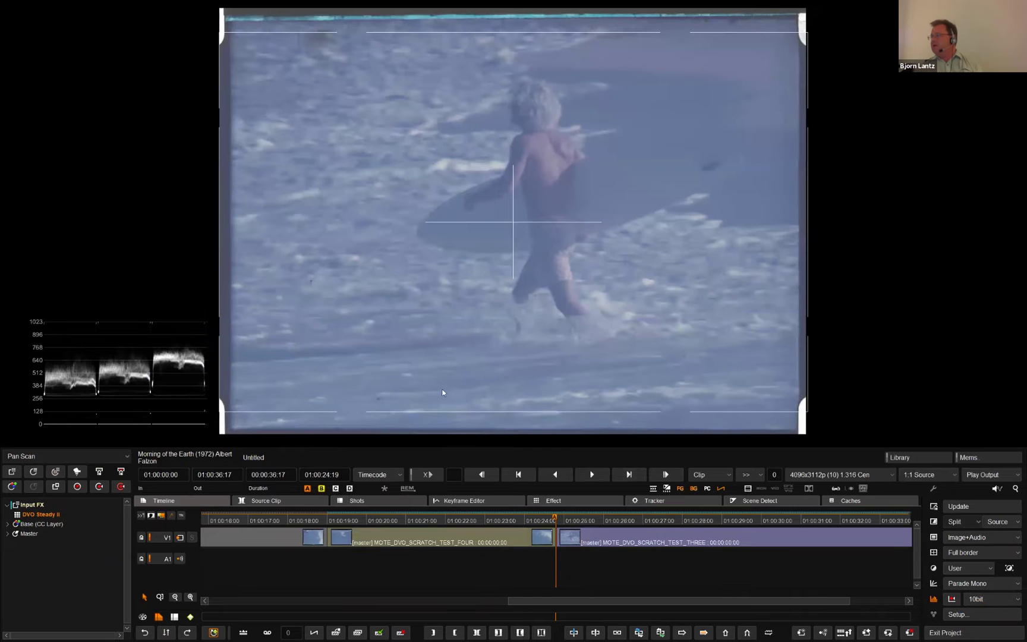
pyautogui.click(592, 476)
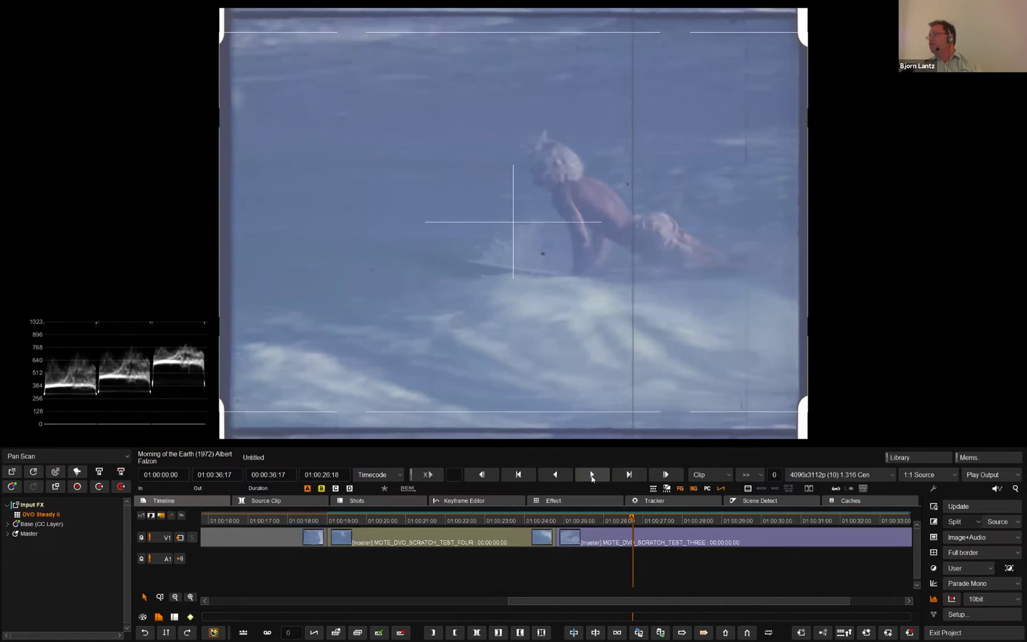
pyautogui.scroll(5, 624, 302)
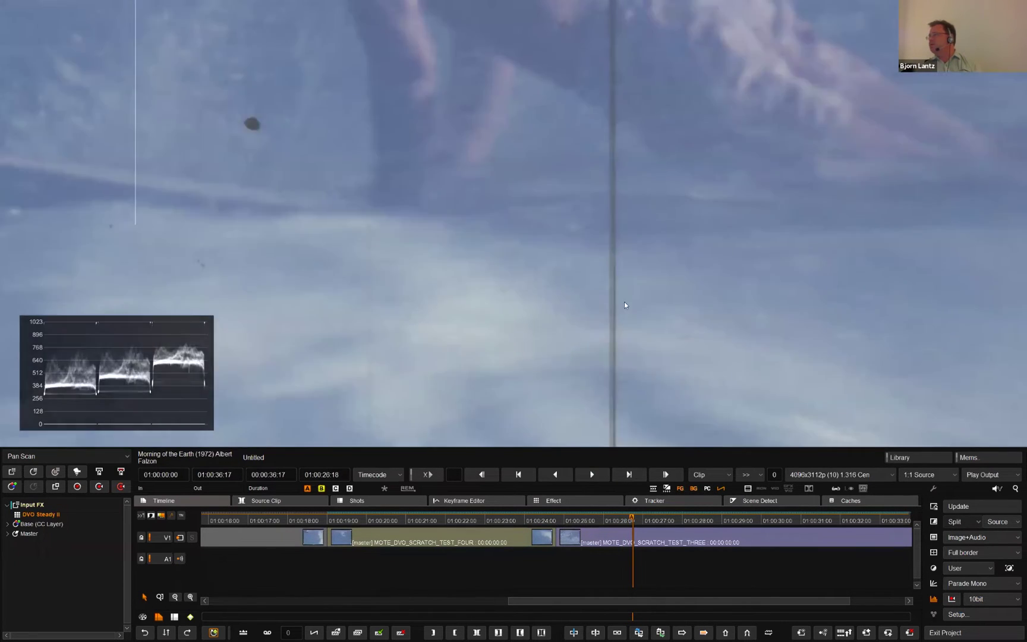
pyautogui.scroll(1, 634, 308)
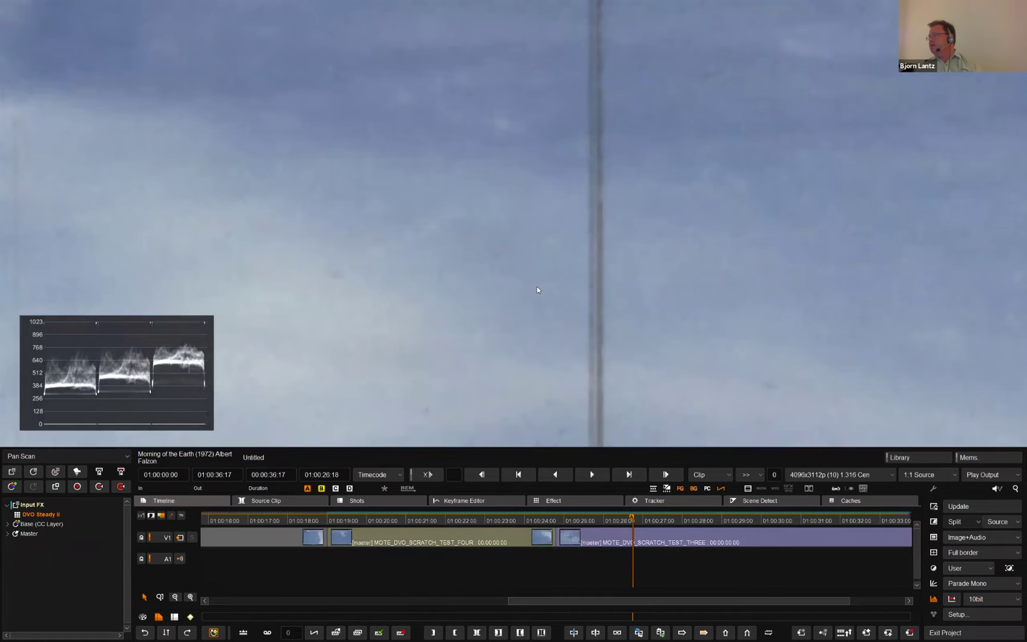
pyautogui.scroll(-6, 638, 317)
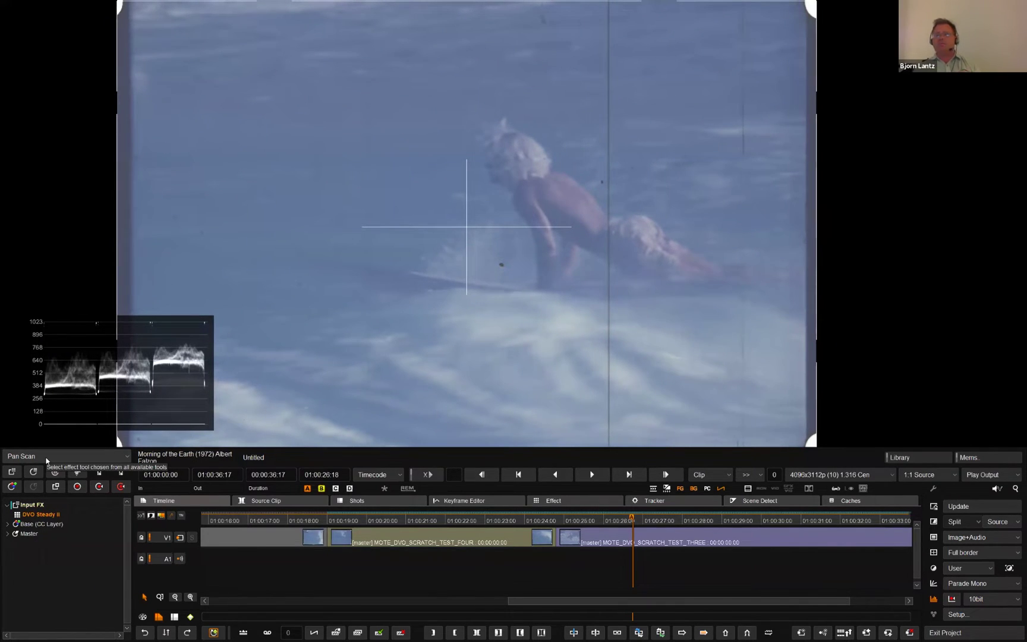
# Step: Add a DVO Scratch Target effect as a new layer on the third clip and open its settings
pyautogui.click(45, 457)
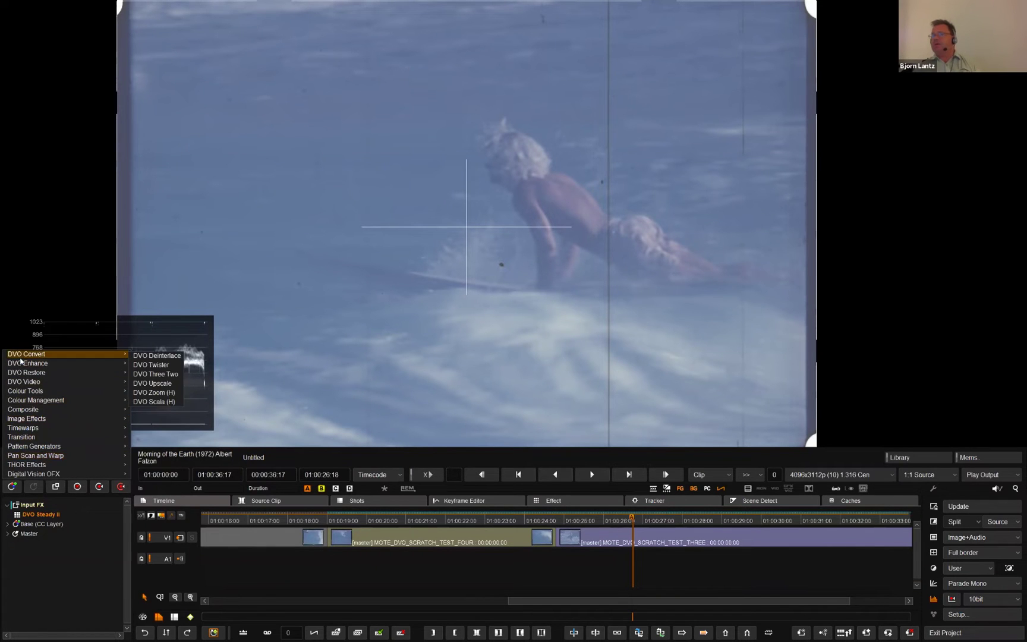
pyautogui.moveTo(26, 367)
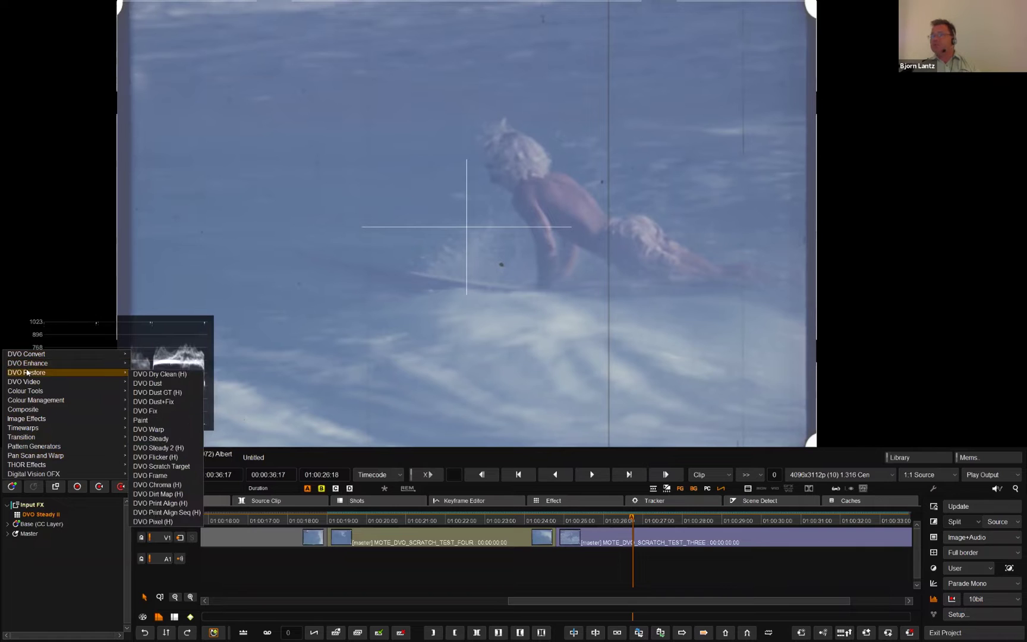
pyautogui.click(170, 467)
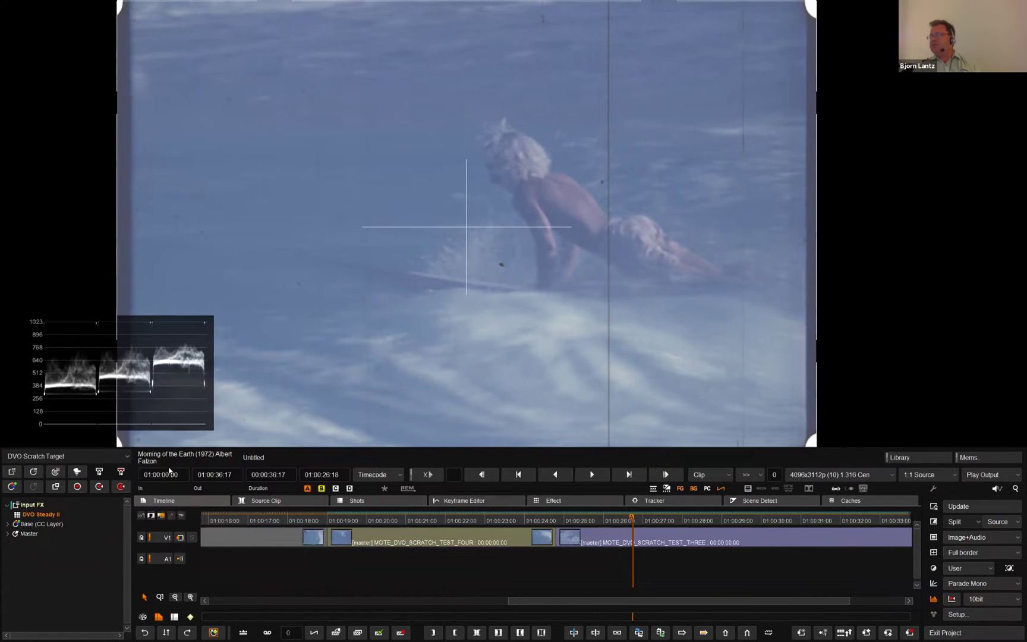
pyautogui.click(34, 472)
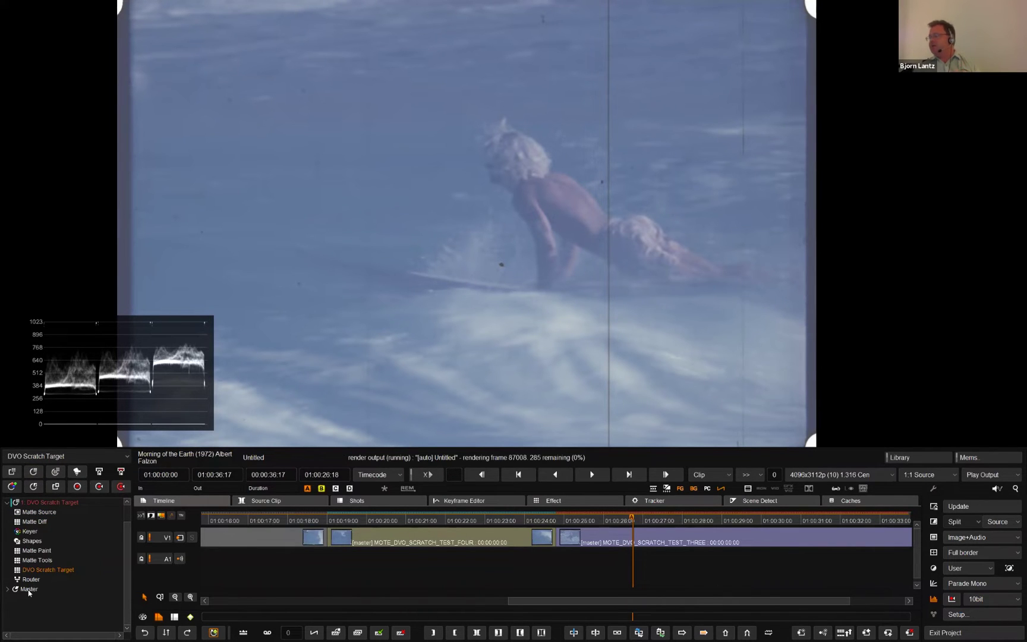
pyautogui.click(48, 570)
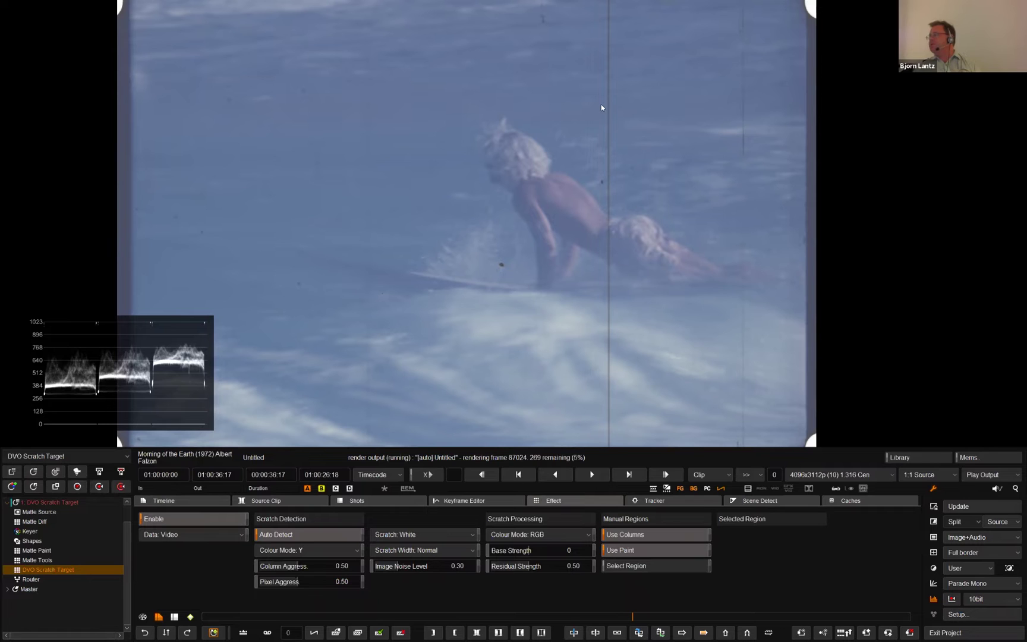
# Step: Set the DVO Scratch Target detection to black scratches and inspect the treated vertical line up close
pyautogui.click(407, 535)
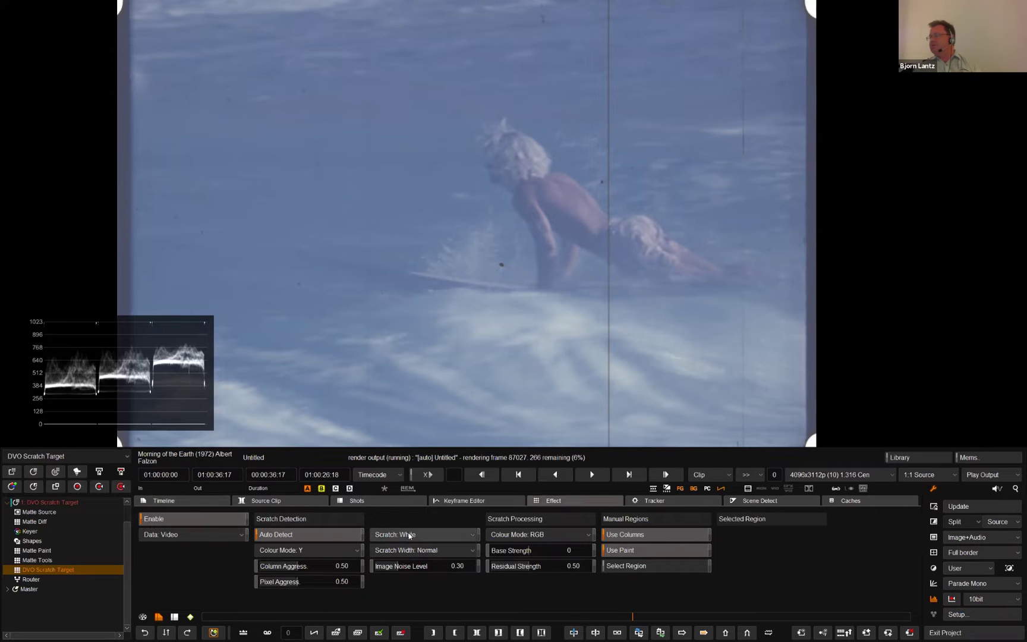
pyautogui.click(407, 564)
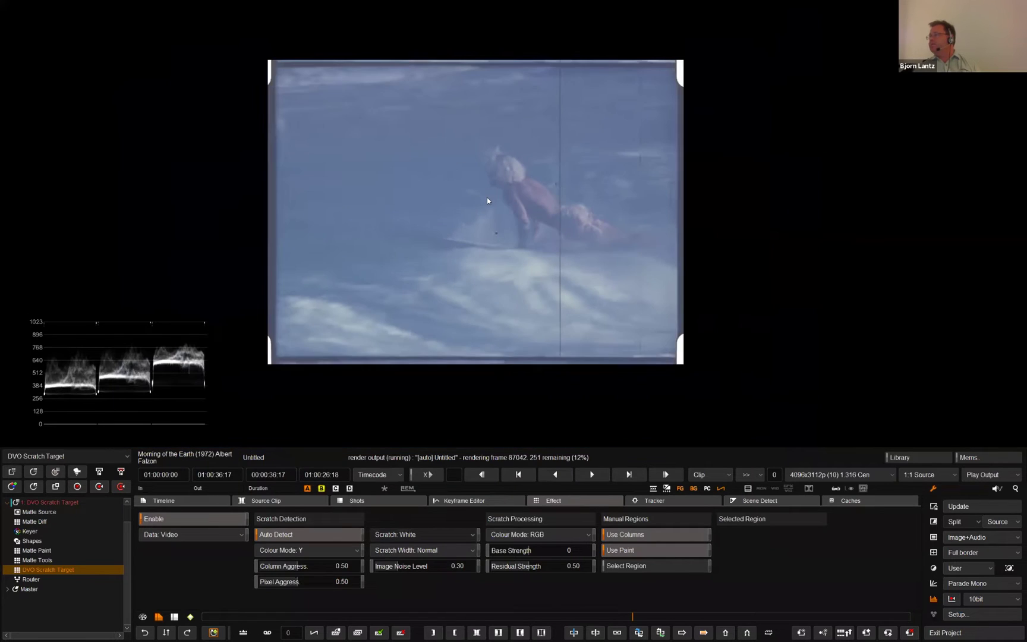
pyautogui.scroll(-2, 487, 197)
pyautogui.scroll(1, 486, 198)
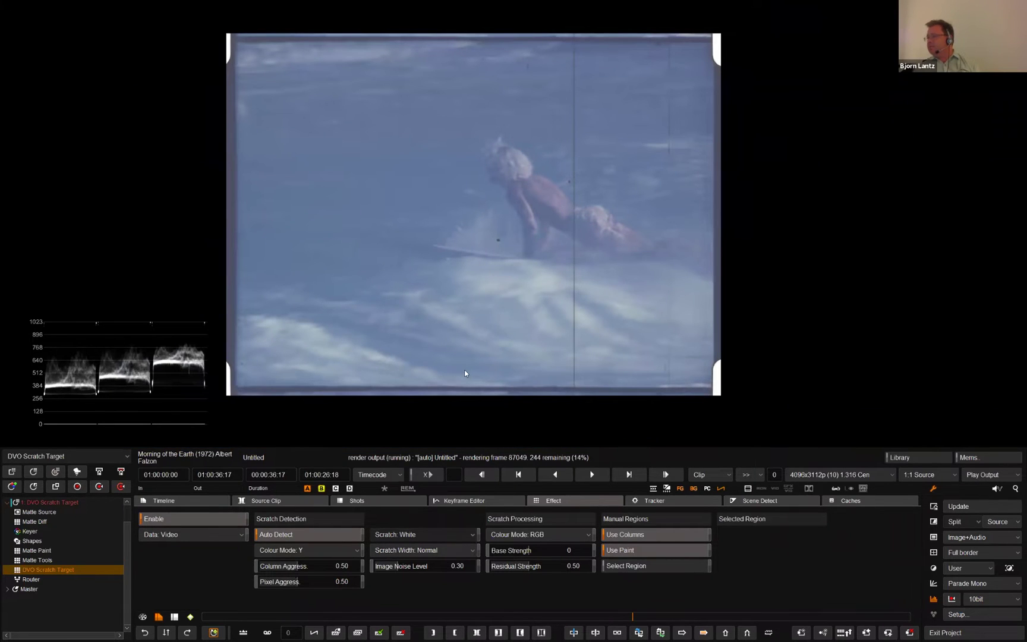
pyautogui.click(408, 535)
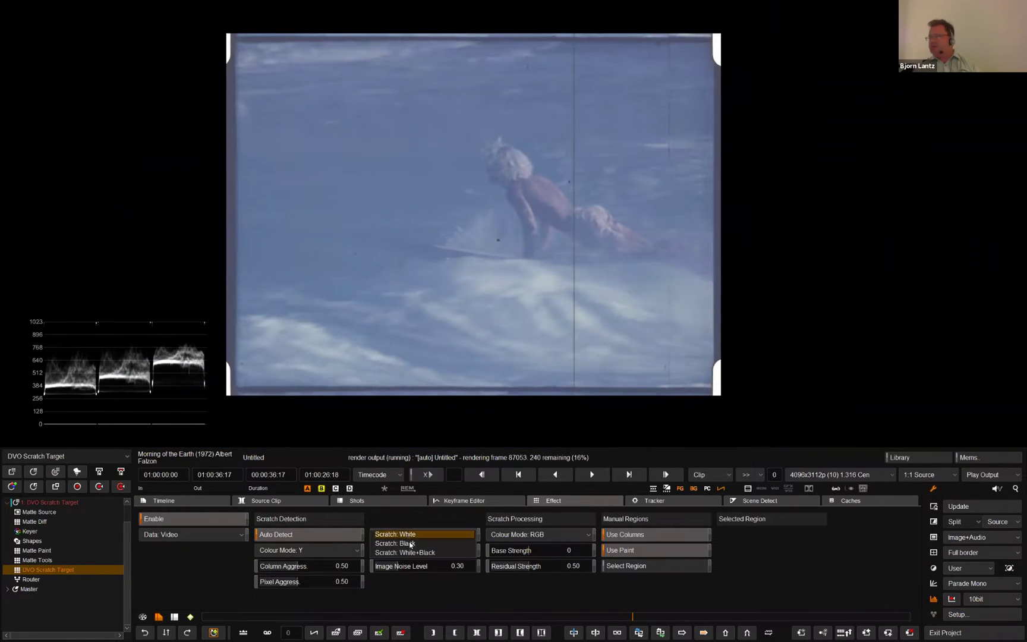
pyautogui.click(409, 544)
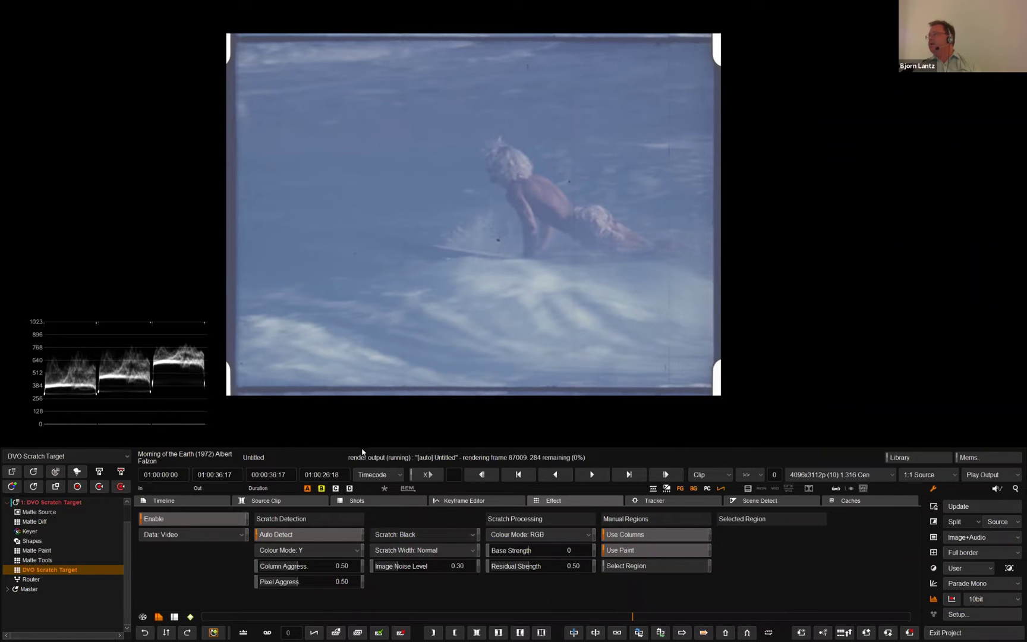
pyautogui.scroll(5, 637, 289)
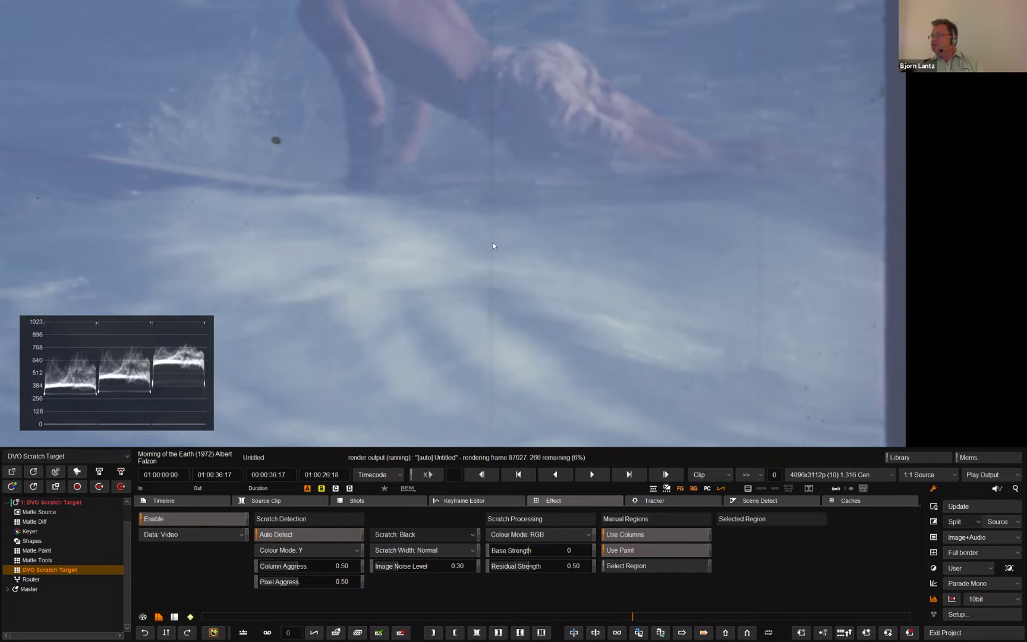
# Step: Set the scratch width to Wide, column aggressiveness to 0.86 and image noise level to 0.69
pyautogui.click(440, 547)
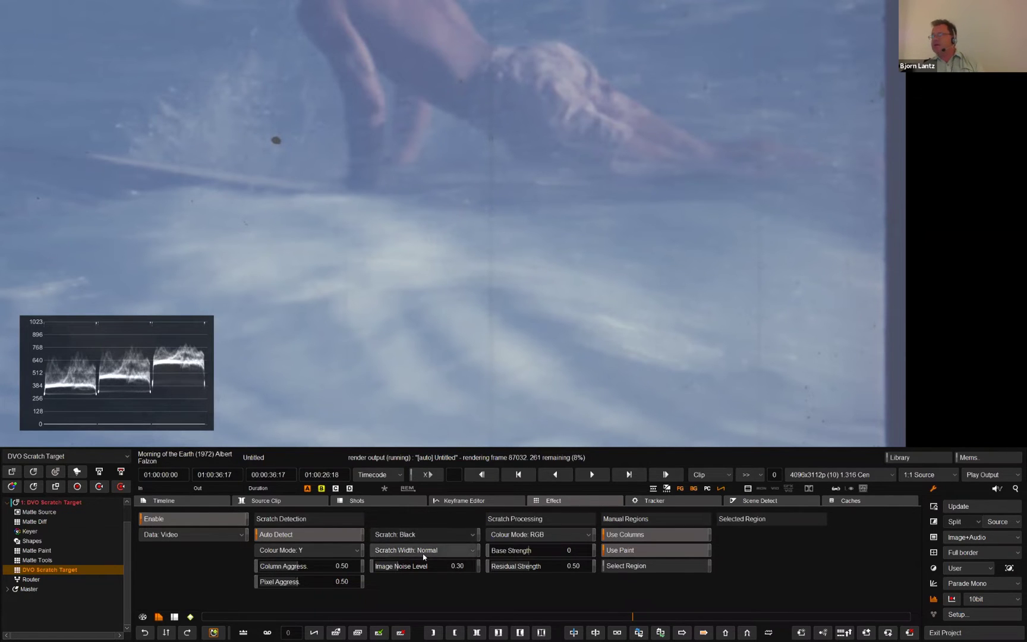
pyautogui.click(424, 558)
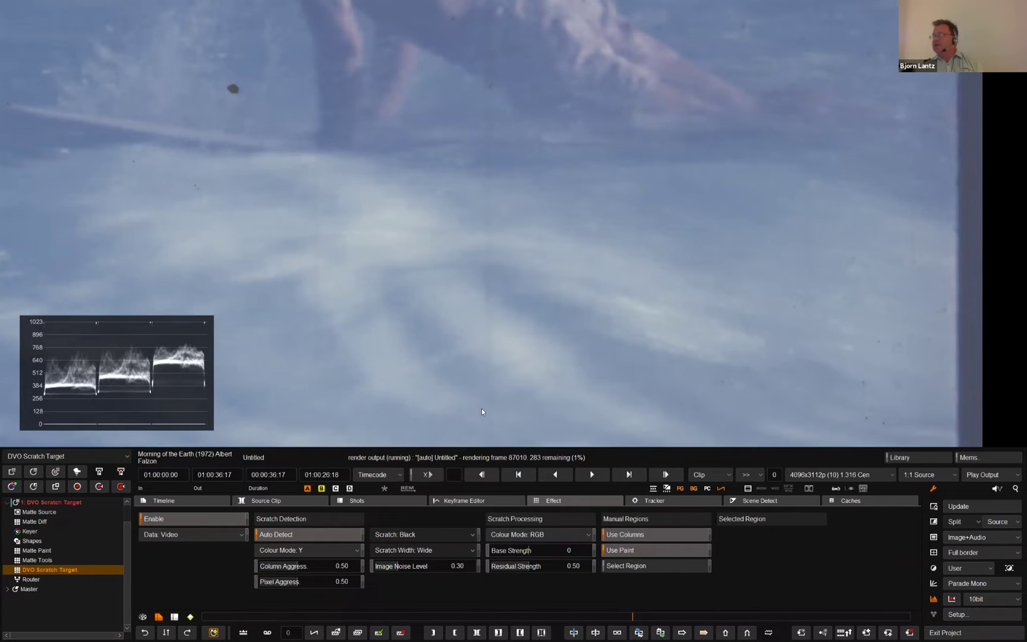
pyautogui.moveTo(301, 573); pyautogui.dragTo(364, 572)
pyautogui.moveTo(427, 571)
pyautogui.mouseDown()
pyautogui.moveTo(475, 579)
pyautogui.moveTo(445, 575)
pyautogui.mouseUp()
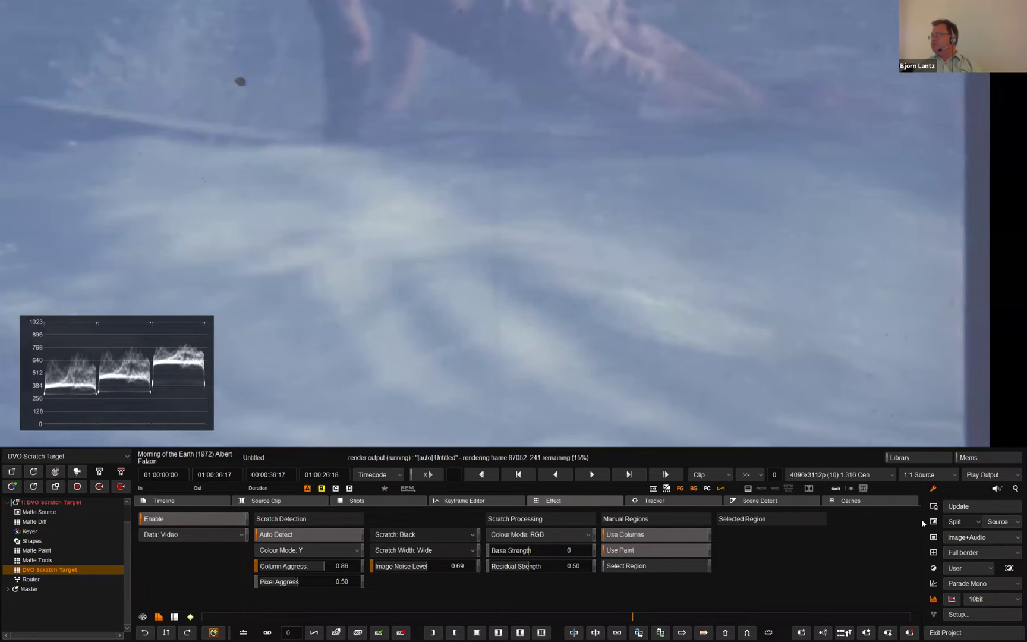
# Step: Compare the result with Input FX in Red difference mode, examine the detected scratch lines, and turn the comparison off
pyautogui.click(962, 523)
pyautogui.click(956, 539)
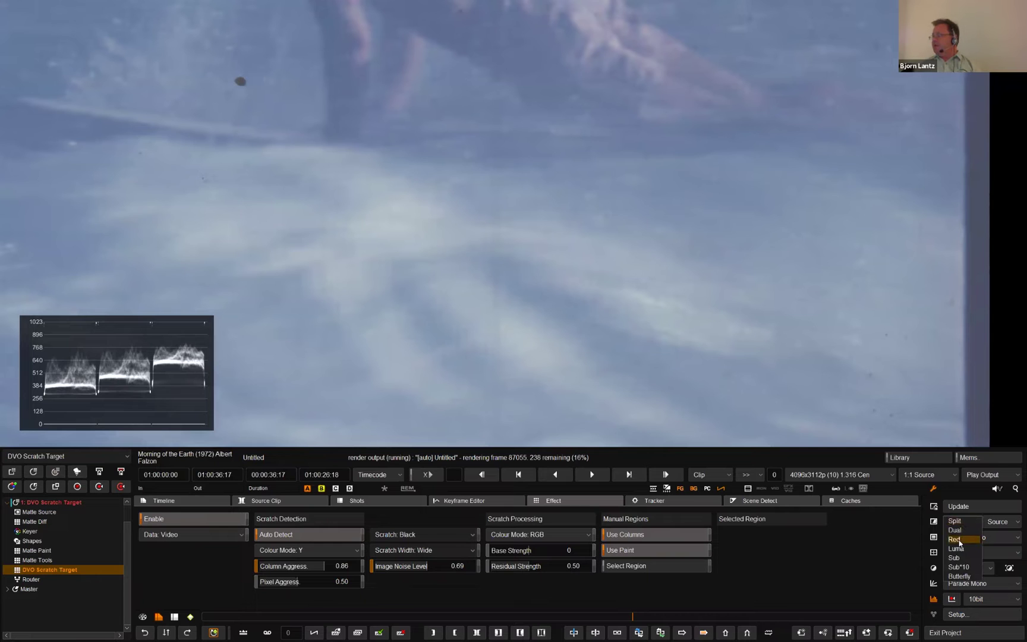
pyautogui.click(1001, 521)
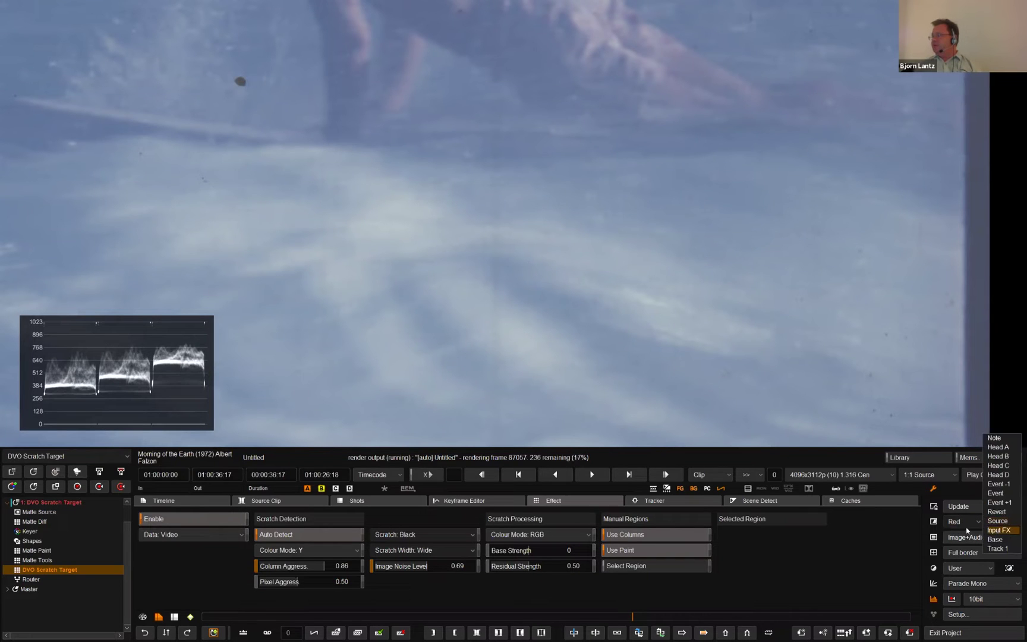
pyautogui.click(999, 530)
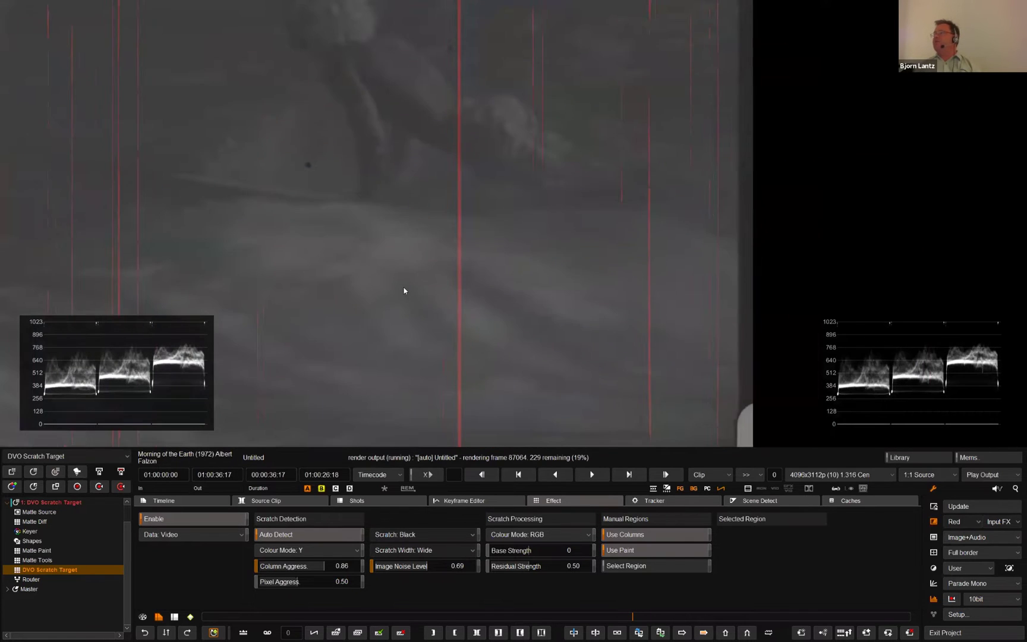
pyautogui.scroll(5, 431, 305)
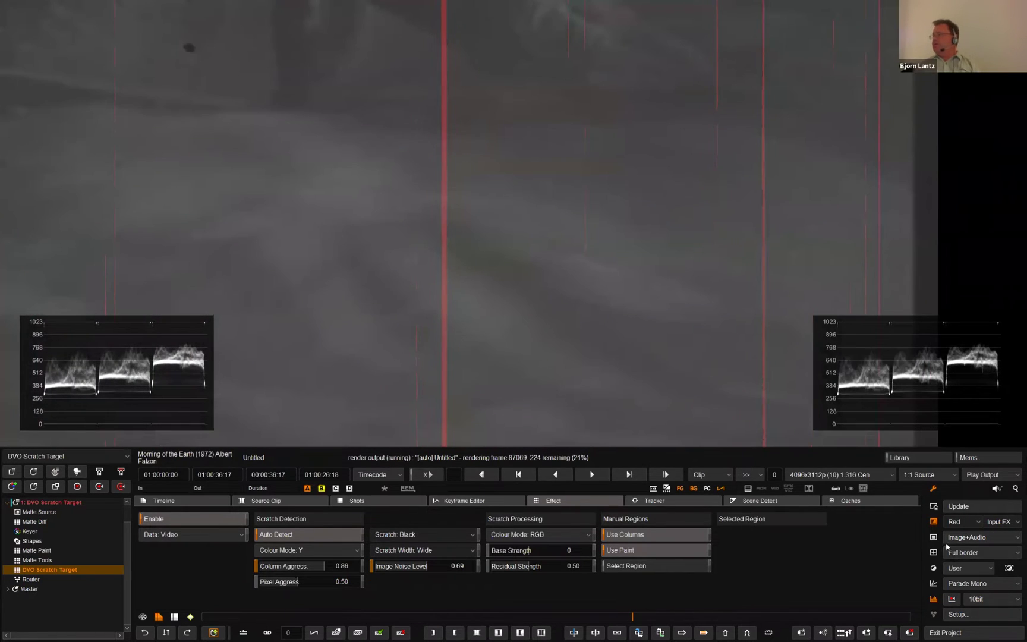
pyautogui.click(934, 521)
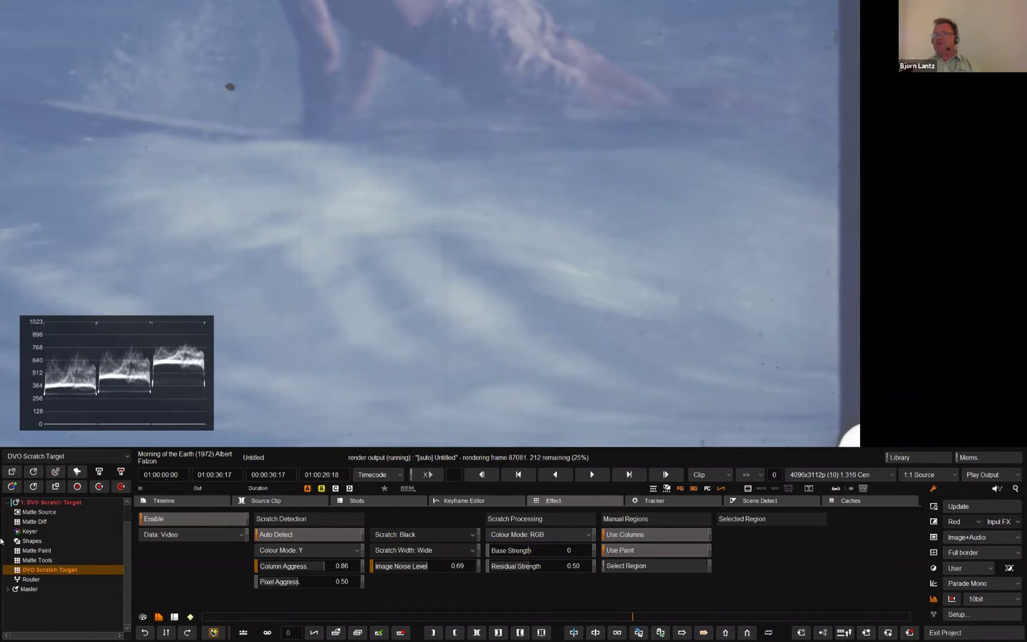
# Step: Add a CC Layer above the scratch effect and set its Matte Diff to Luma mode with Base (CC Layer) as input
pyautogui.click(12, 486)
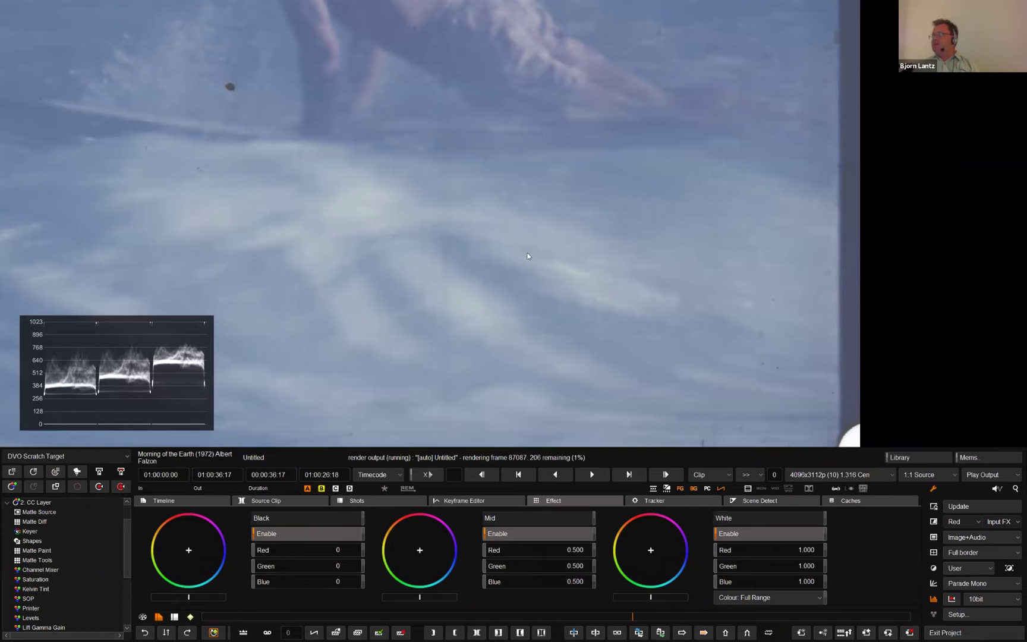
pyautogui.click(35, 522)
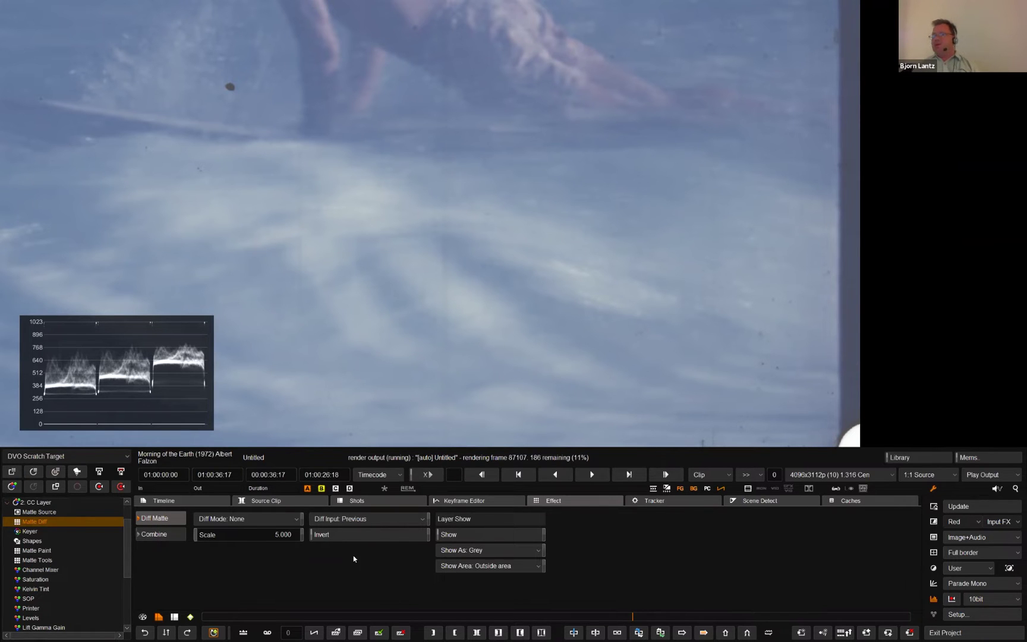
pyautogui.click(357, 519)
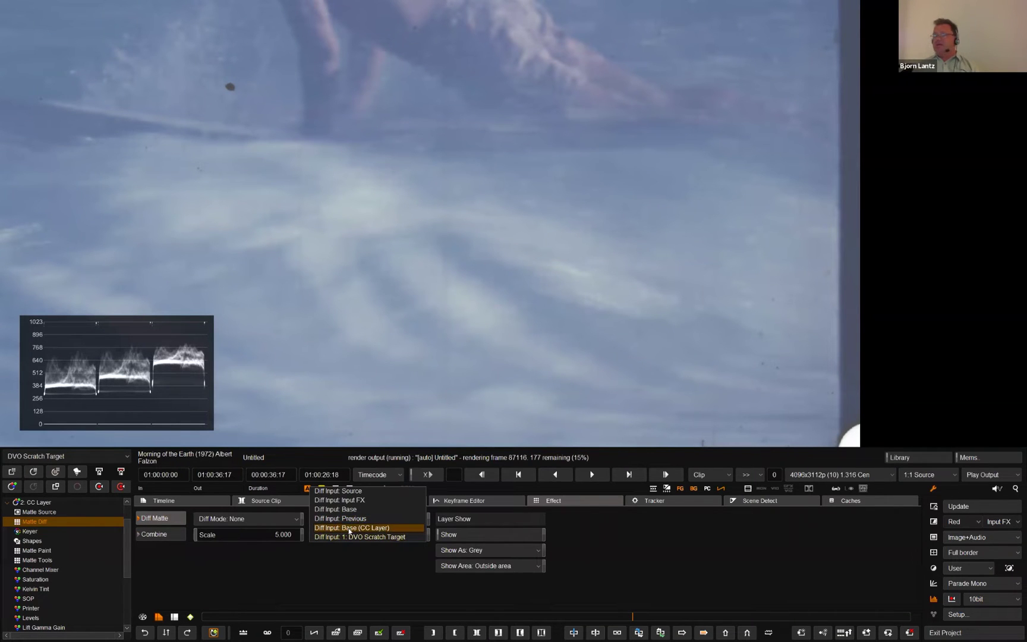
pyautogui.click(350, 528)
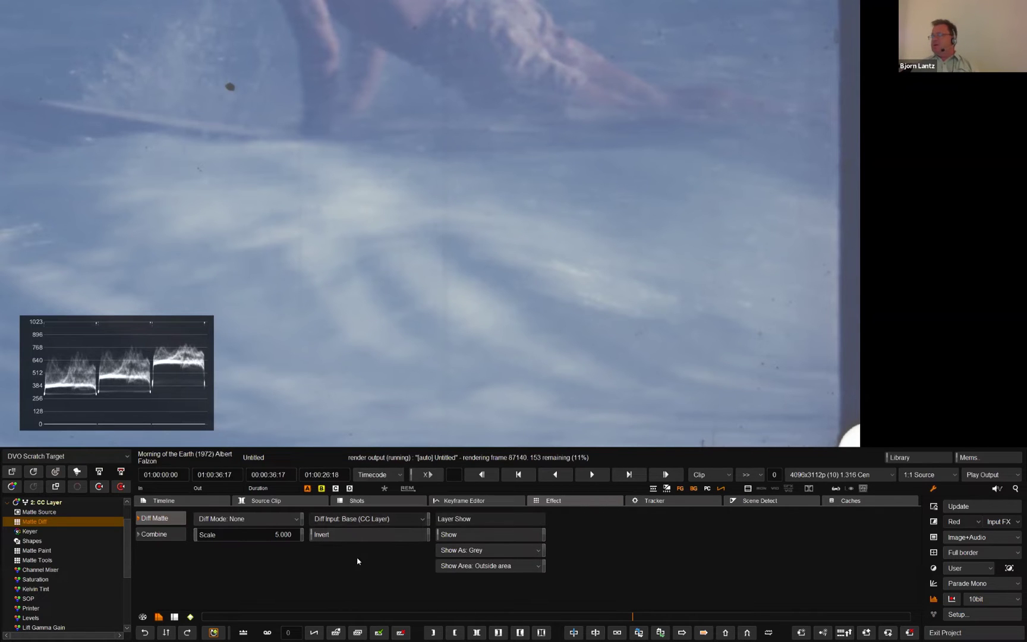
pyautogui.click(230, 519)
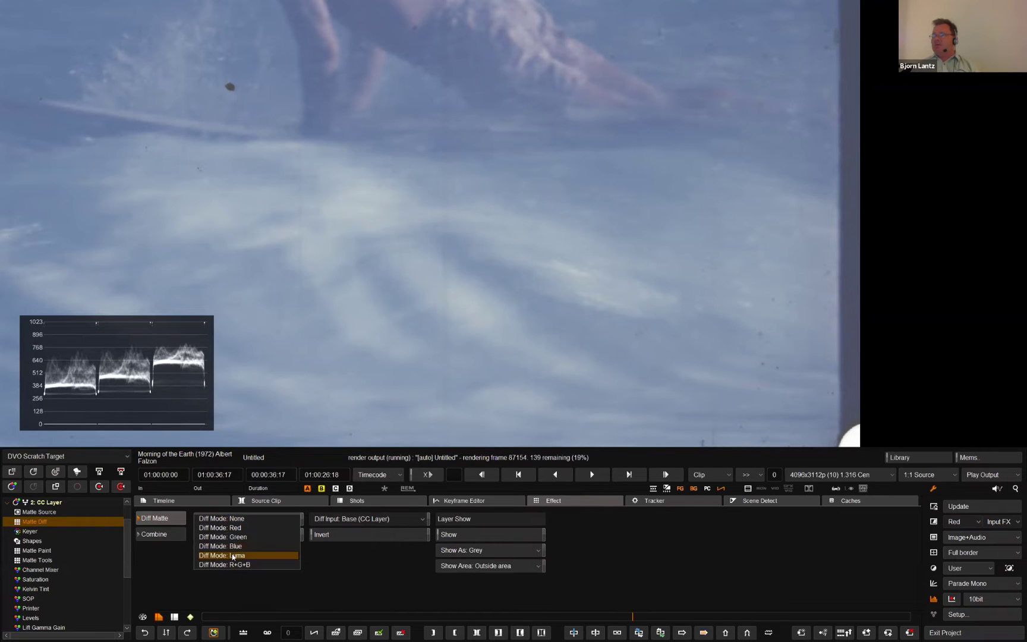
pyautogui.click(236, 562)
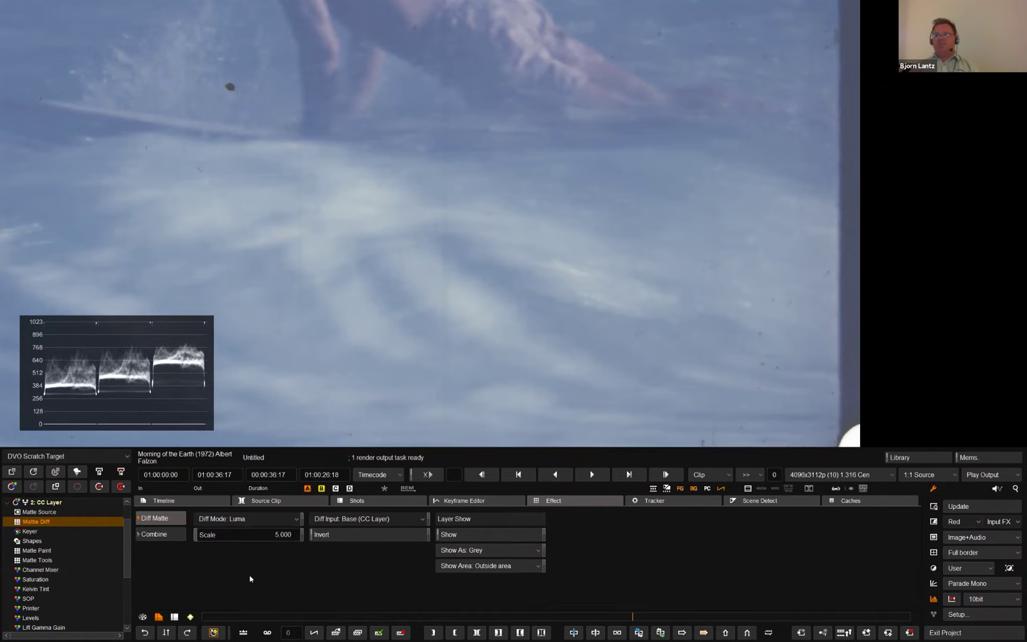
# Step: Show the difference matte as a yellow overlay on the inside area
pyautogui.click(463, 536)
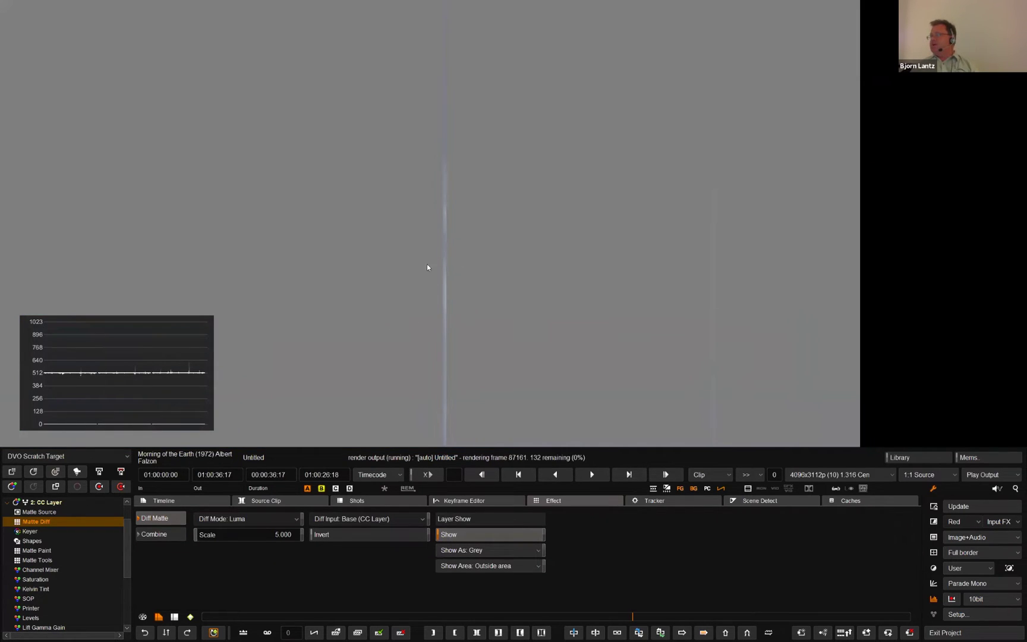
pyautogui.click(482, 550)
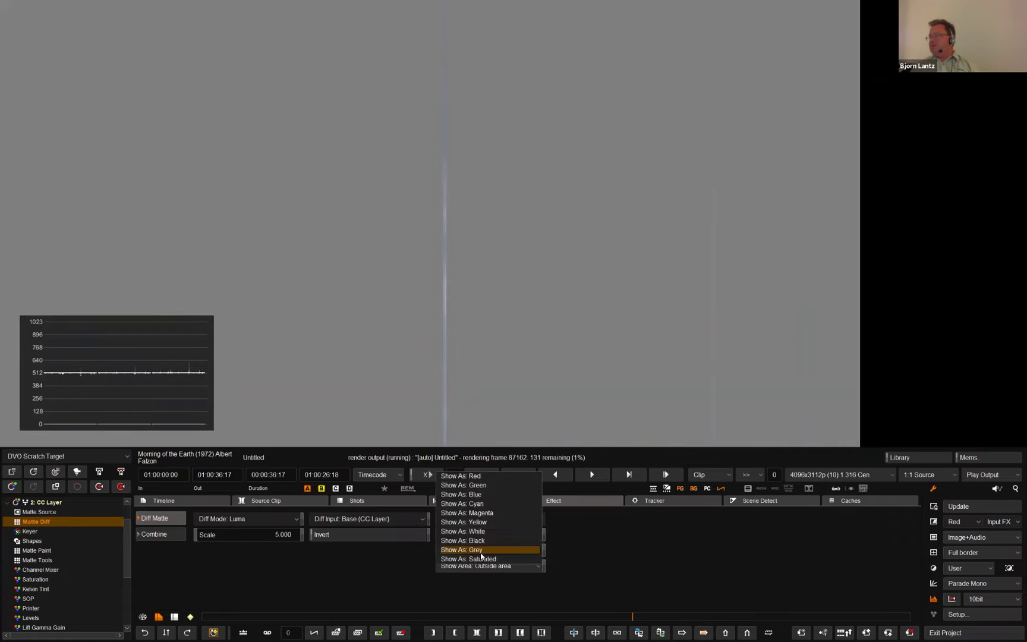
pyautogui.click(480, 523)
pyautogui.click(488, 564)
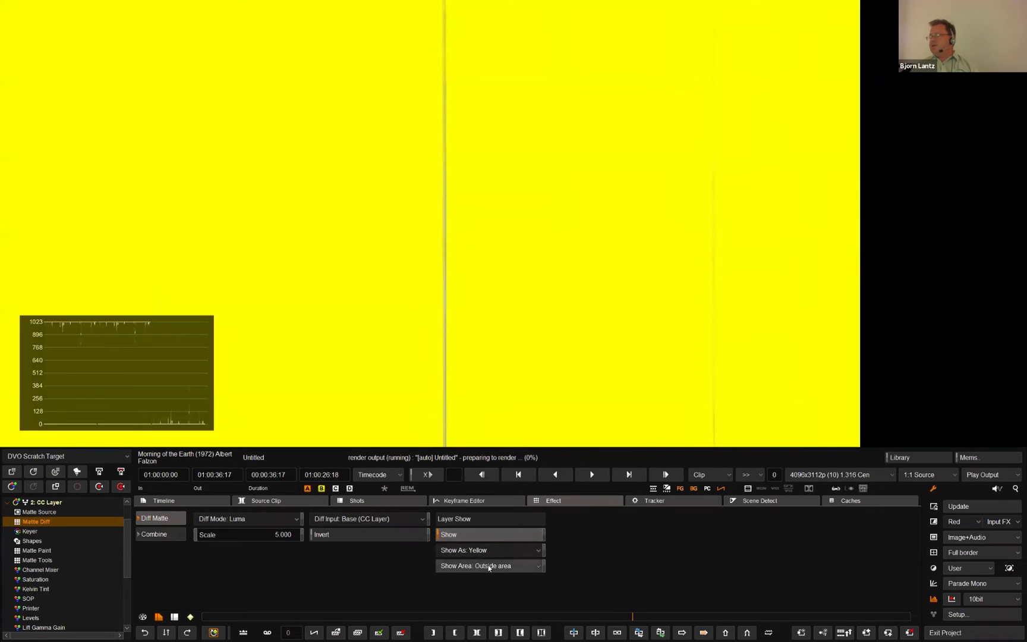
pyautogui.click(486, 557)
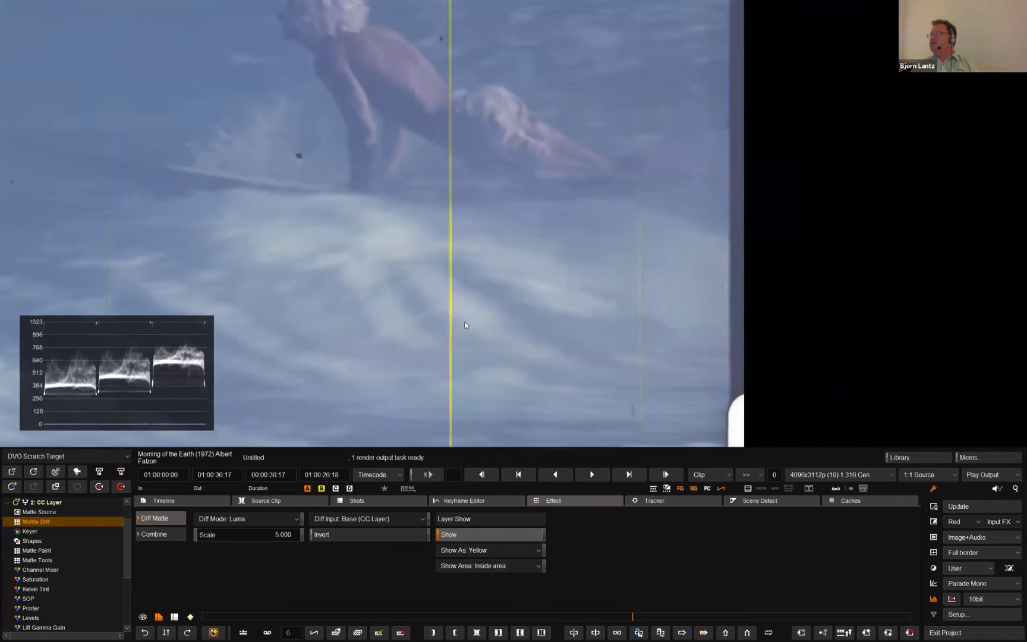
# Step: Inspect the yellow matte along the main scratch up close and raise the difference matte's scale to 12.300
pyautogui.scroll(-2, 450, 331)
pyautogui.scroll(4, 450, 330)
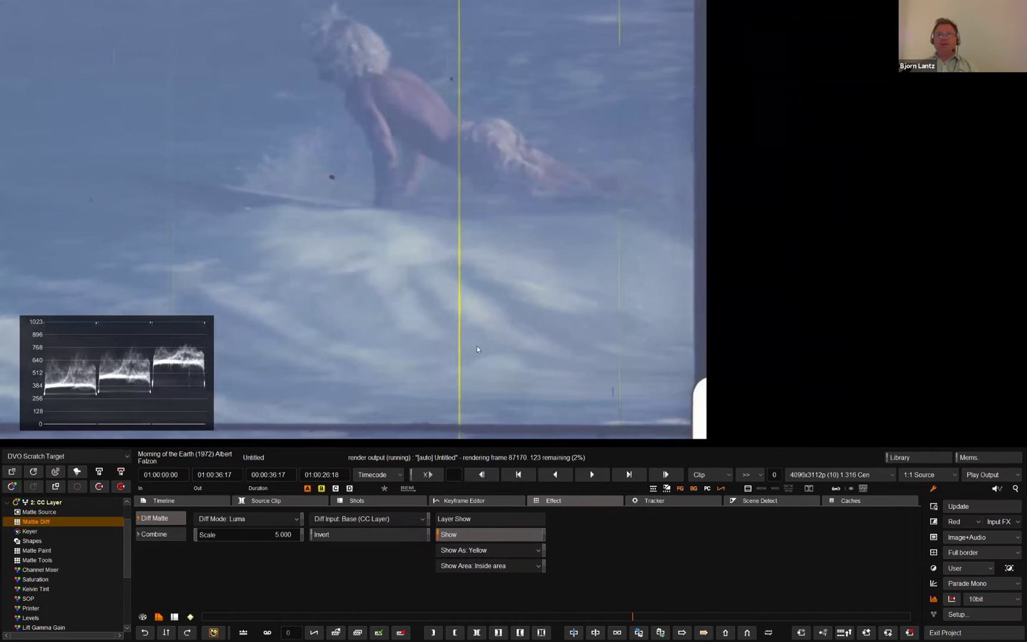
pyautogui.scroll(4, 464, 350)
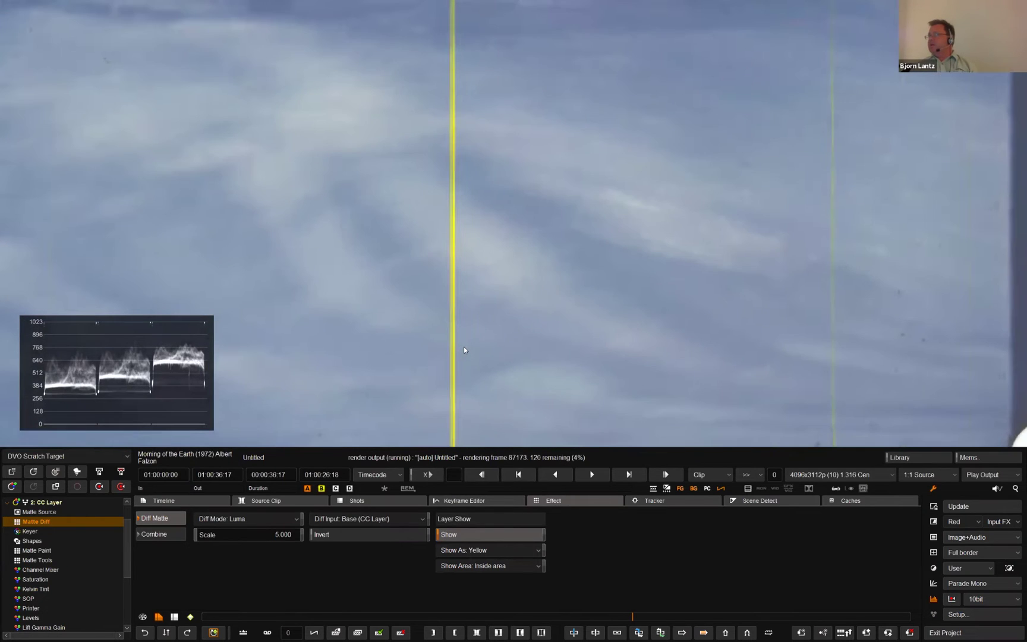
pyautogui.scroll(2, 430, 320)
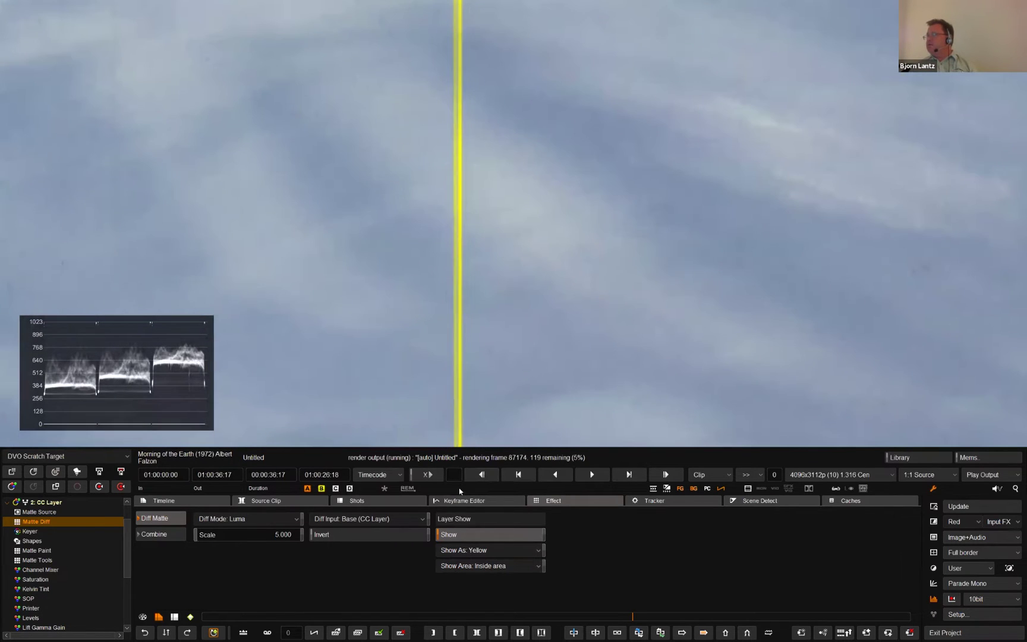
pyautogui.click(460, 534)
pyautogui.click(459, 535)
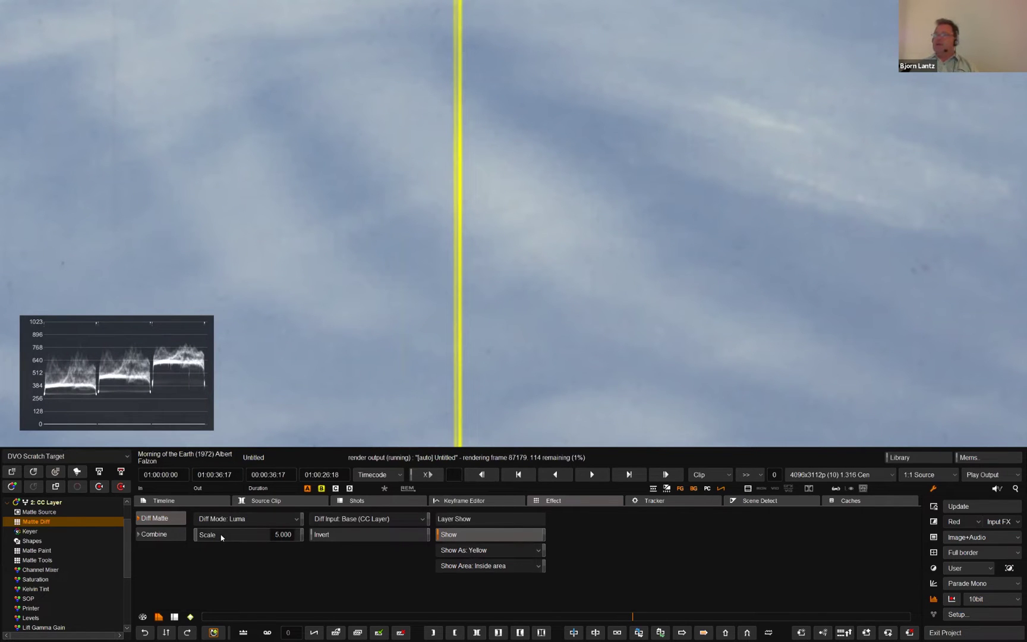
pyautogui.moveTo(221, 537); pyautogui.dragTo(250, 535)
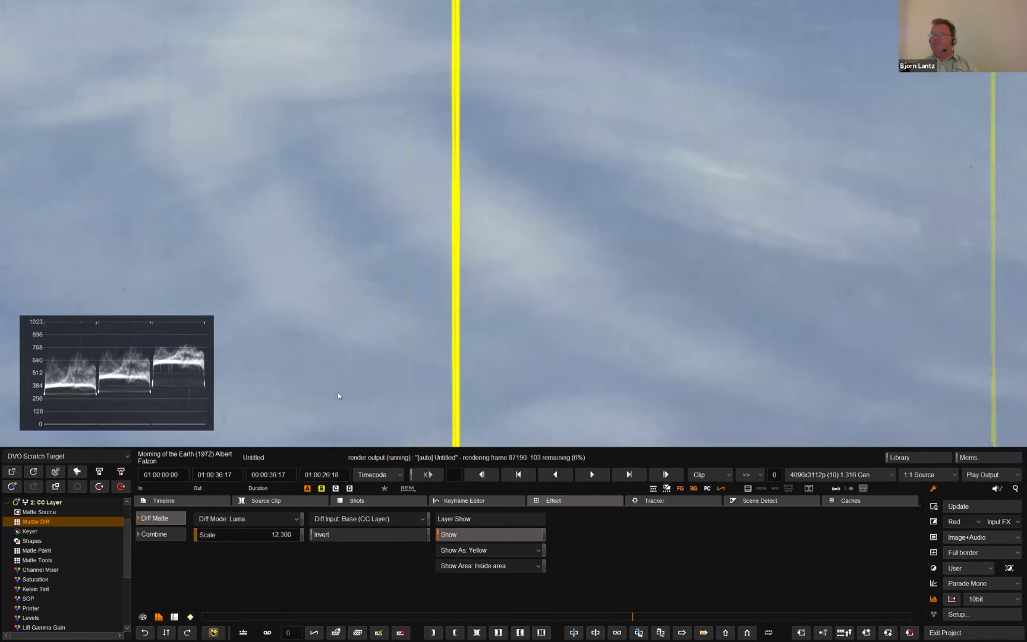
# Step: In the CC Layer's Matte Tools, try Despeckle and return it to 0, and set Softness to 1.600 and Grow to 1.450
pyautogui.moveTo(126, 538)
pyautogui.mouseDown()
pyautogui.moveTo(126, 599)
pyautogui.moveTo(126, 556)
pyautogui.mouseUp()
pyautogui.click(41, 544)
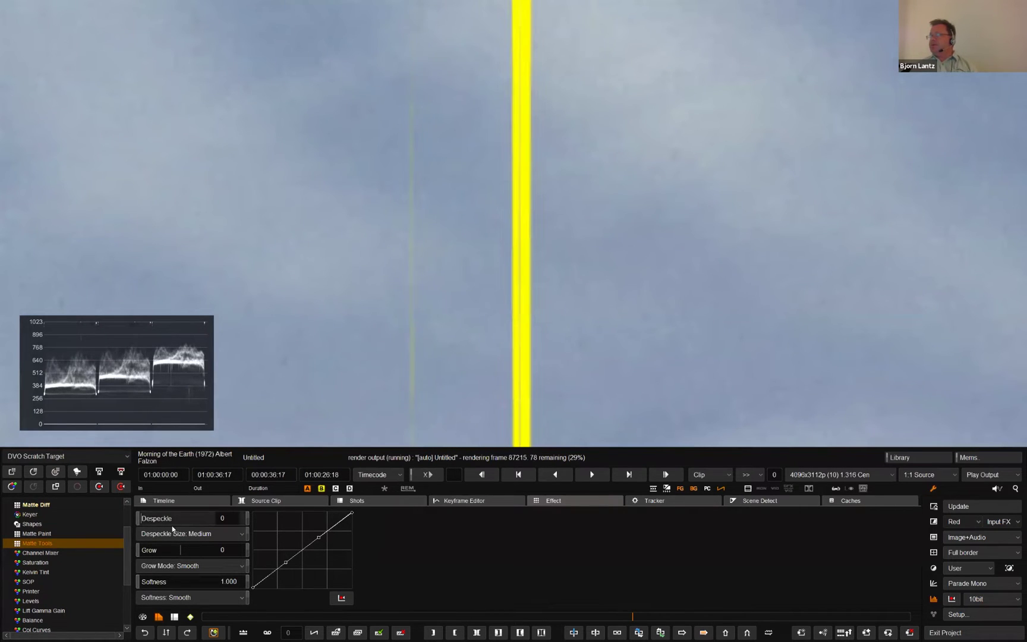
pyautogui.moveTo(168, 518); pyautogui.dragTo(177, 520)
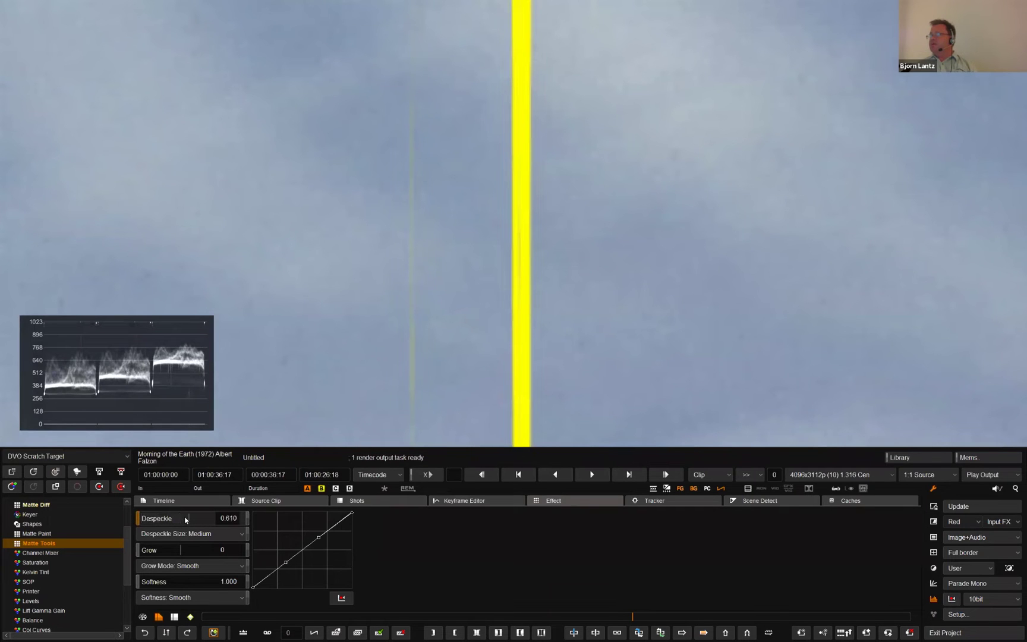
pyautogui.click(202, 513)
pyautogui.moveTo(188, 512); pyautogui.dragTo(157, 519)
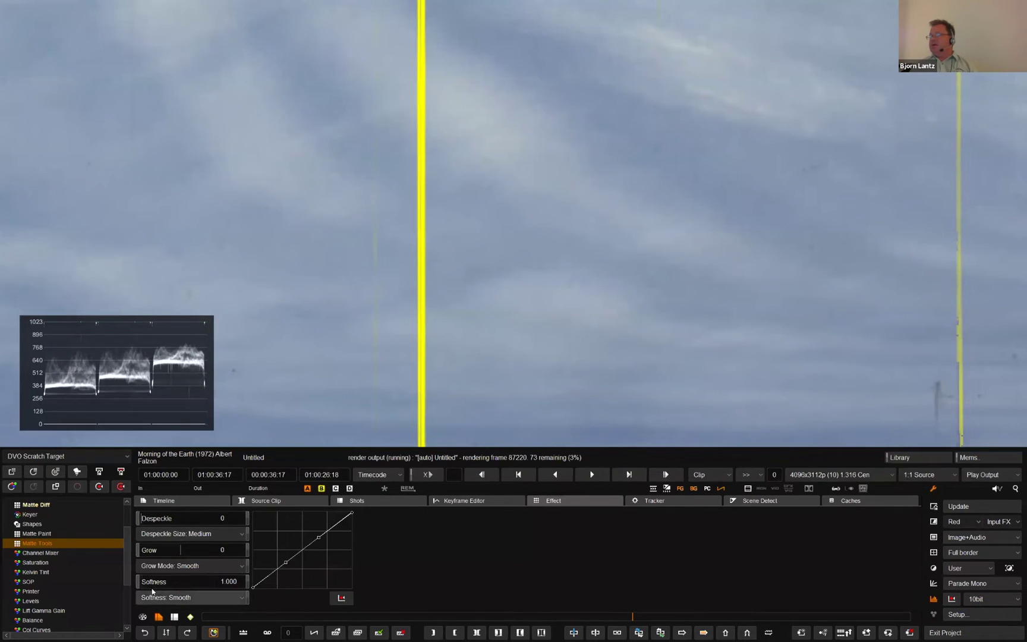
pyautogui.moveTo(166, 588); pyautogui.dragTo(205, 579)
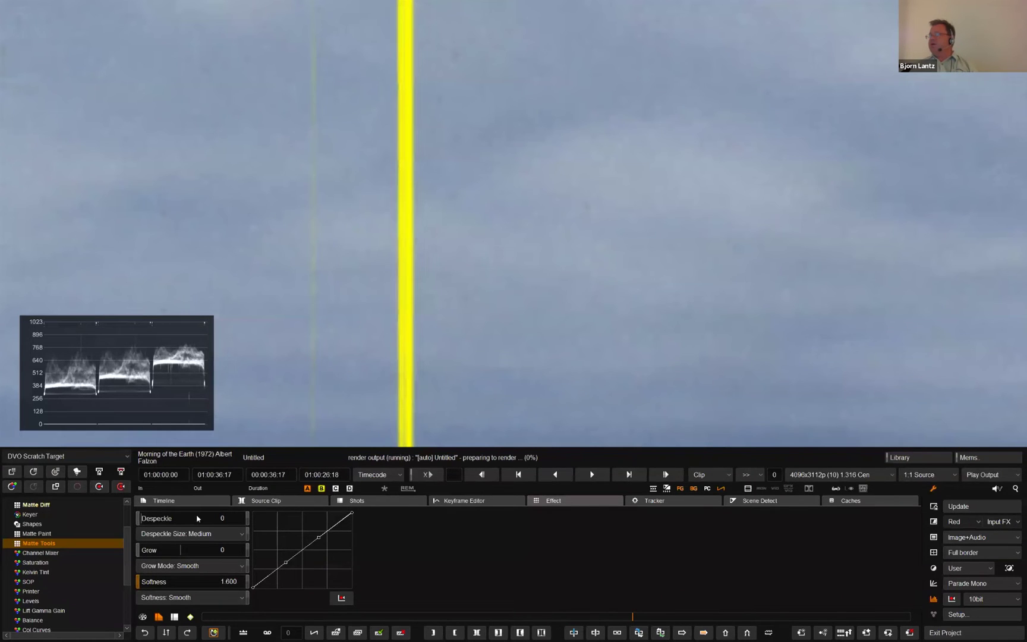
pyautogui.moveTo(184, 553)
pyautogui.mouseDown()
pyautogui.moveTo(316, 557)
pyautogui.moveTo(187, 556)
pyautogui.moveTo(194, 550)
pyautogui.mouseUp()
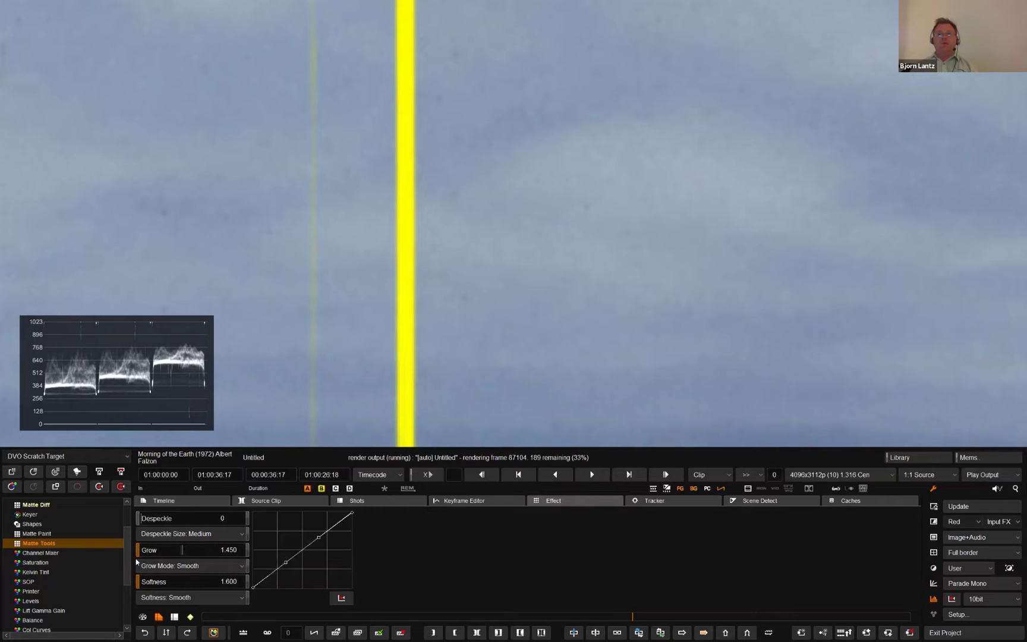
# Step: Turn off the yellow matte display in the CC Layer's Router and mark a small scope region across the main scratch
pyautogui.scroll(-3, 121, 615)
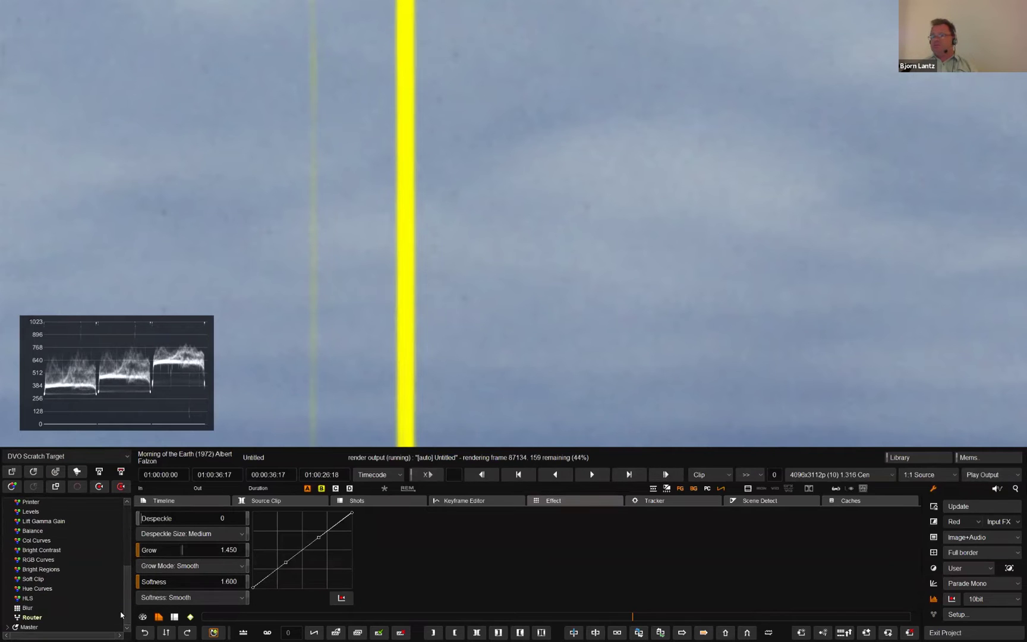
pyautogui.click(41, 619)
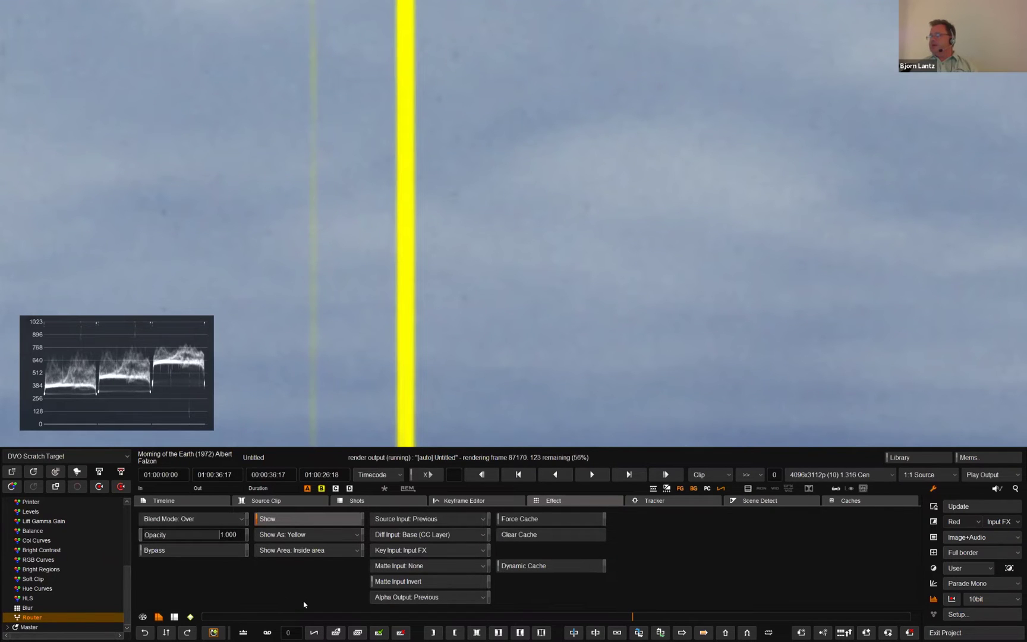
pyautogui.click(307, 522)
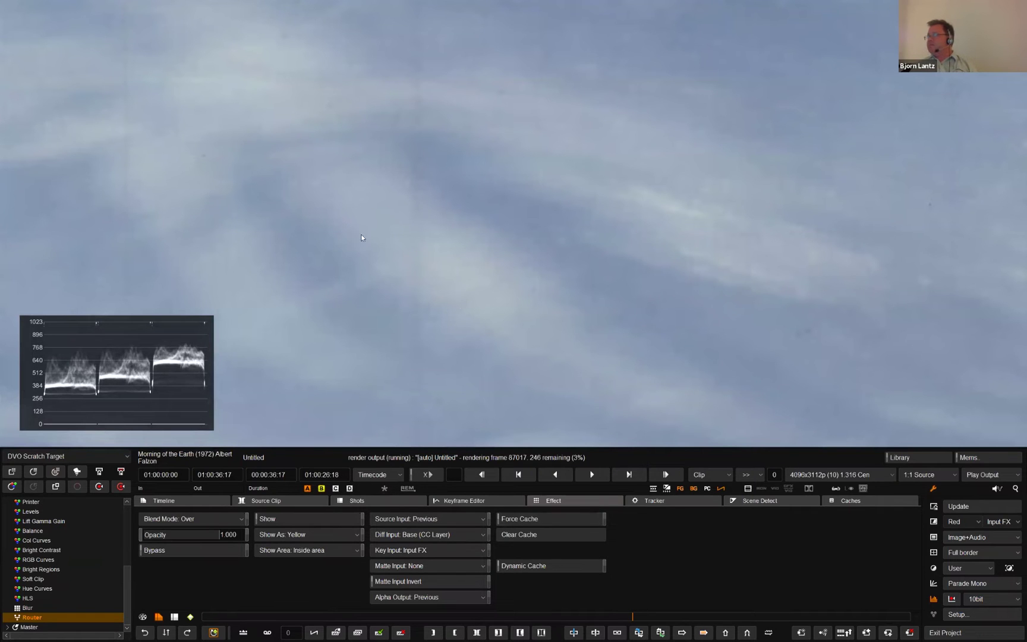
pyautogui.moveTo(465, 250); pyautogui.dragTo(460, 250)
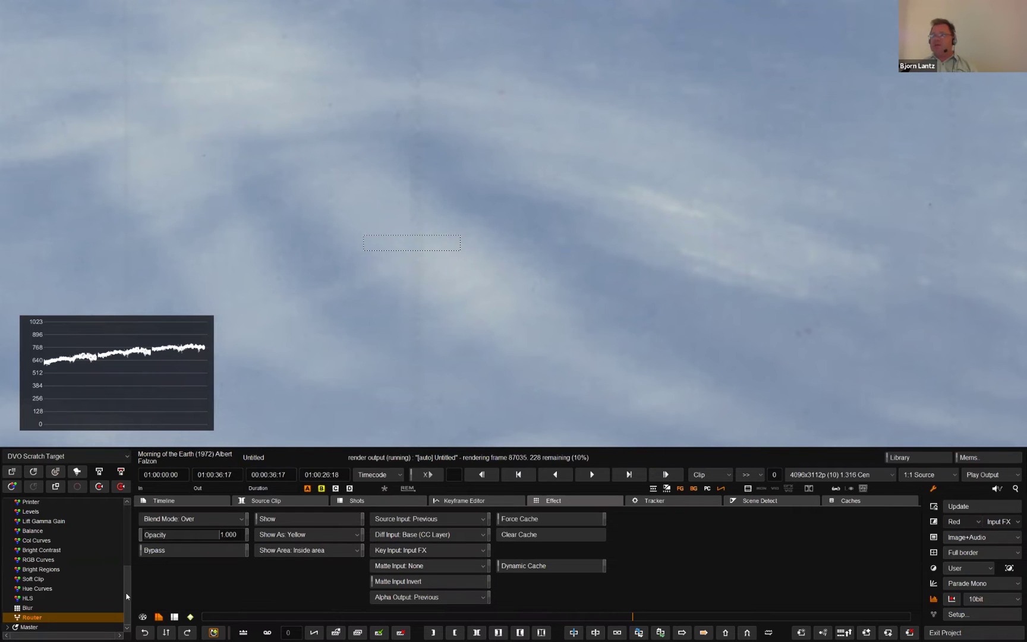
# Step: Open the CC Layer's Lift Gamma Gain controls
pyautogui.moveTo(127, 594); pyautogui.dragTo(134, 546)
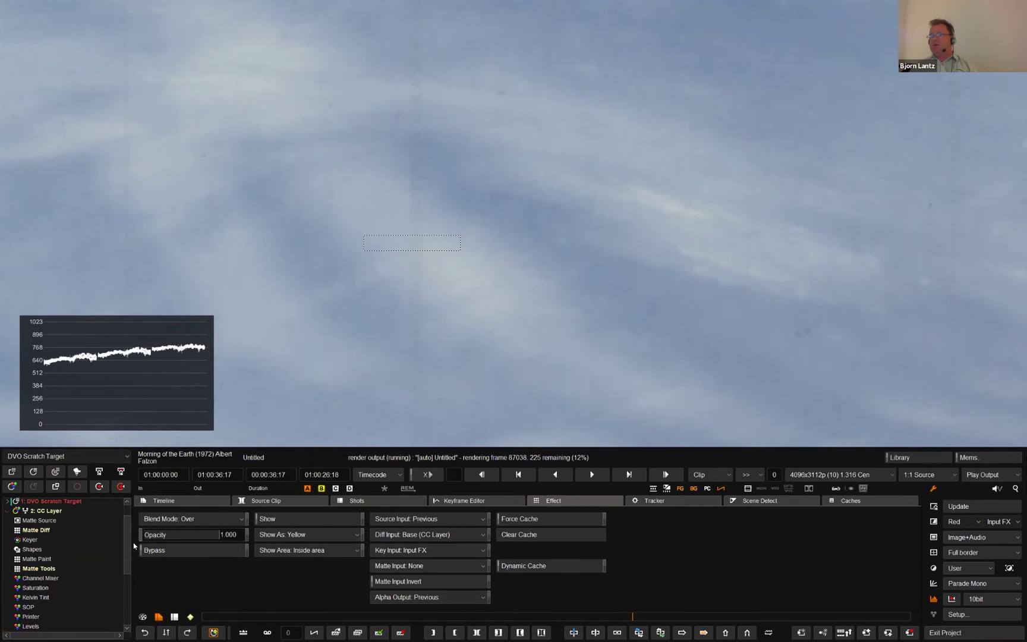
pyautogui.scroll(-5, 50, 540)
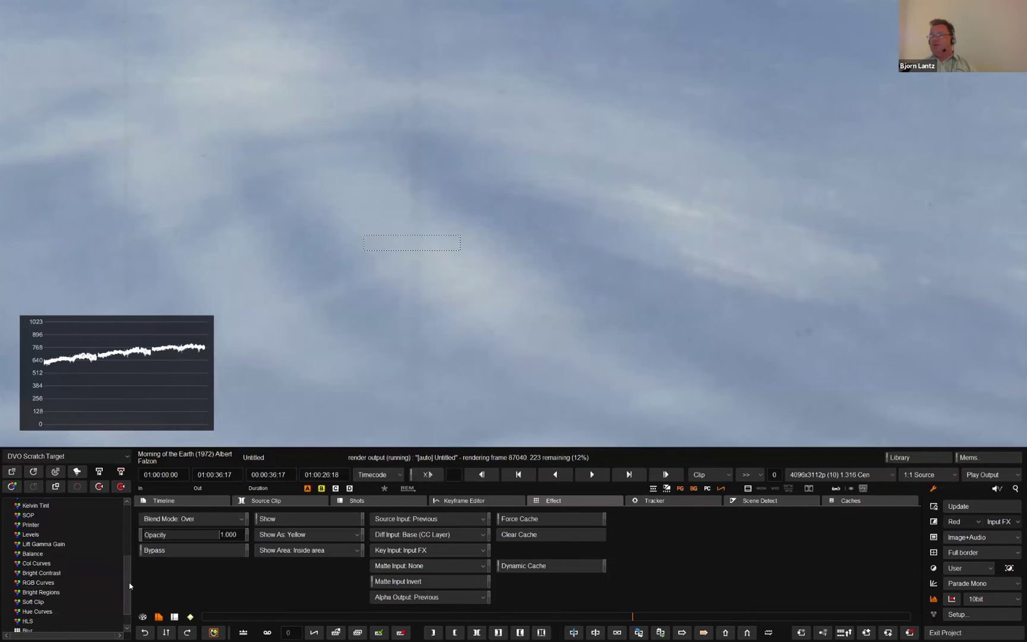
pyautogui.doubleClick(50, 542)
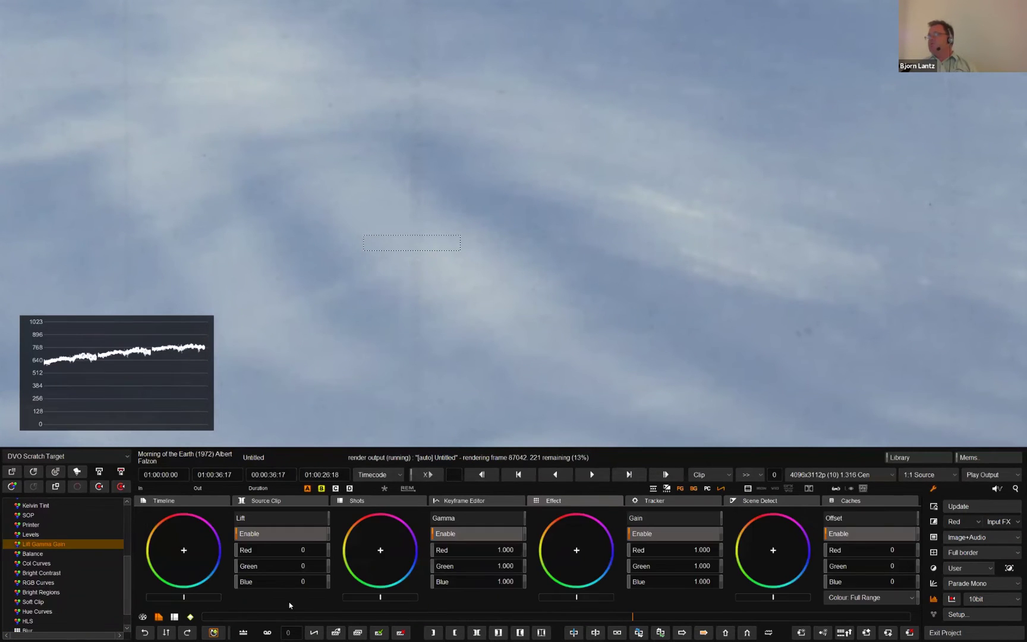
pyautogui.moveTo(379, 597)
pyautogui.mouseDown()
pyautogui.moveTo(407, 598)
pyautogui.moveTo(345, 597)
pyautogui.moveTo(409, 597)
pyautogui.moveTo(380, 601)
pyautogui.mouseUp()
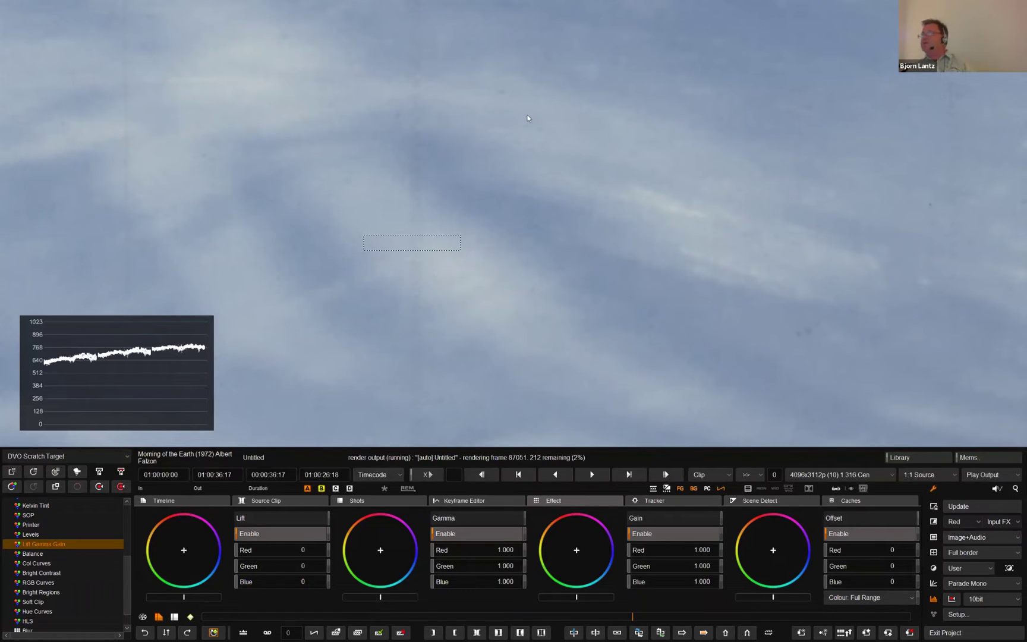
# Step: View the red channel and the green channel on their own to examine the remaining scratch traces
pyautogui.rightClick(524, 203)
pyautogui.moveTo(556, 240)
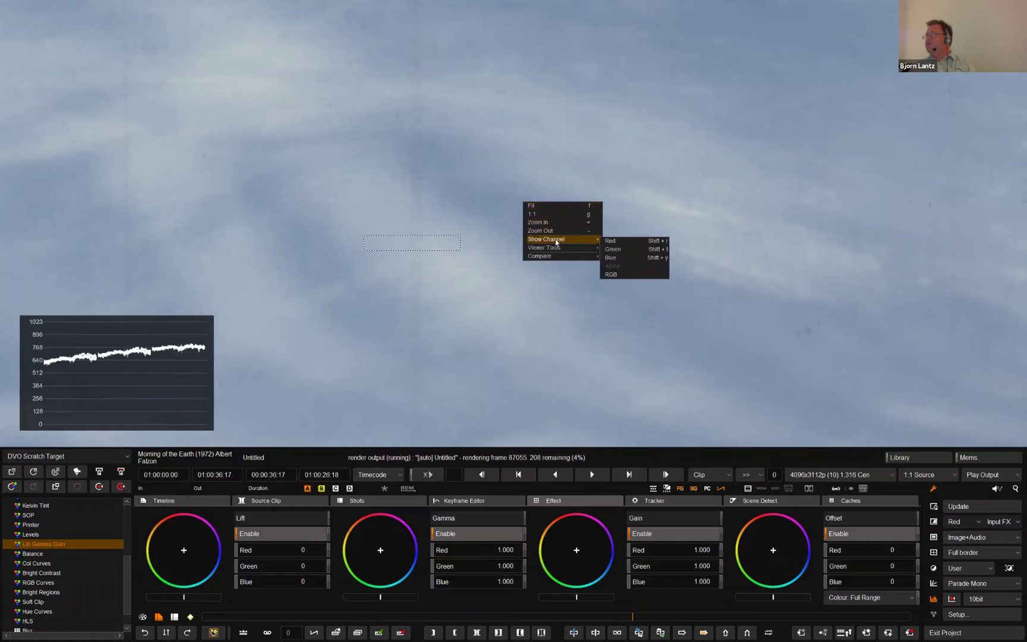
pyautogui.click(610, 243)
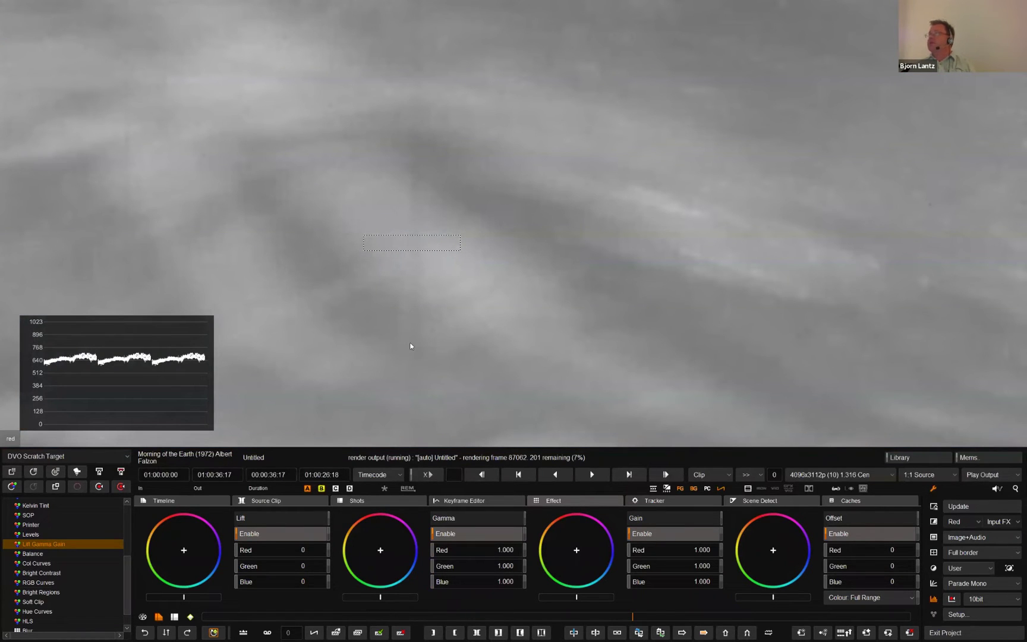
pyautogui.rightClick(591, 266)
pyautogui.moveTo(617, 301)
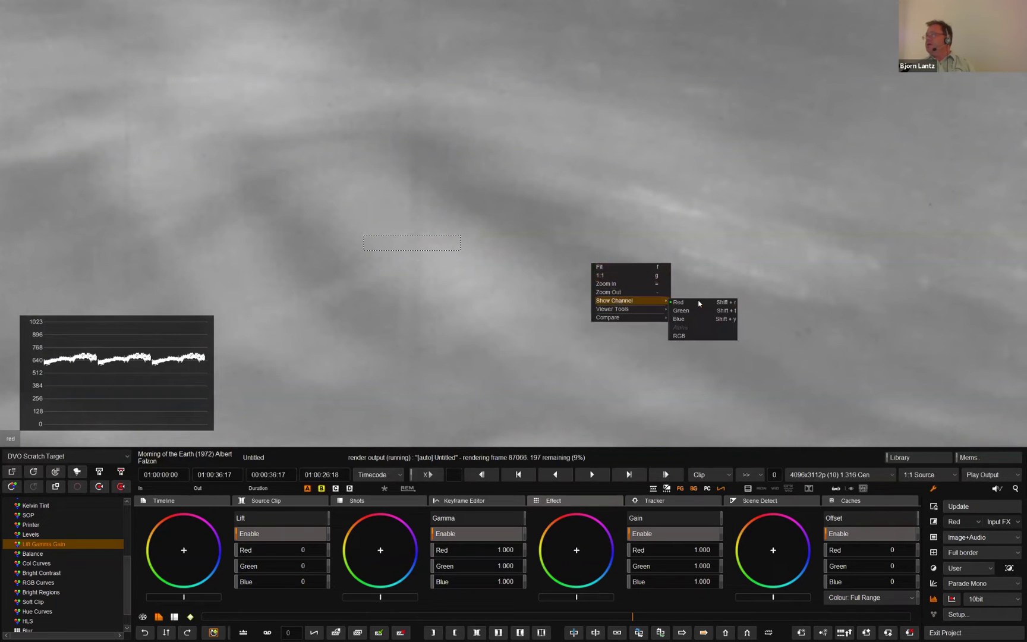
pyautogui.click(692, 310)
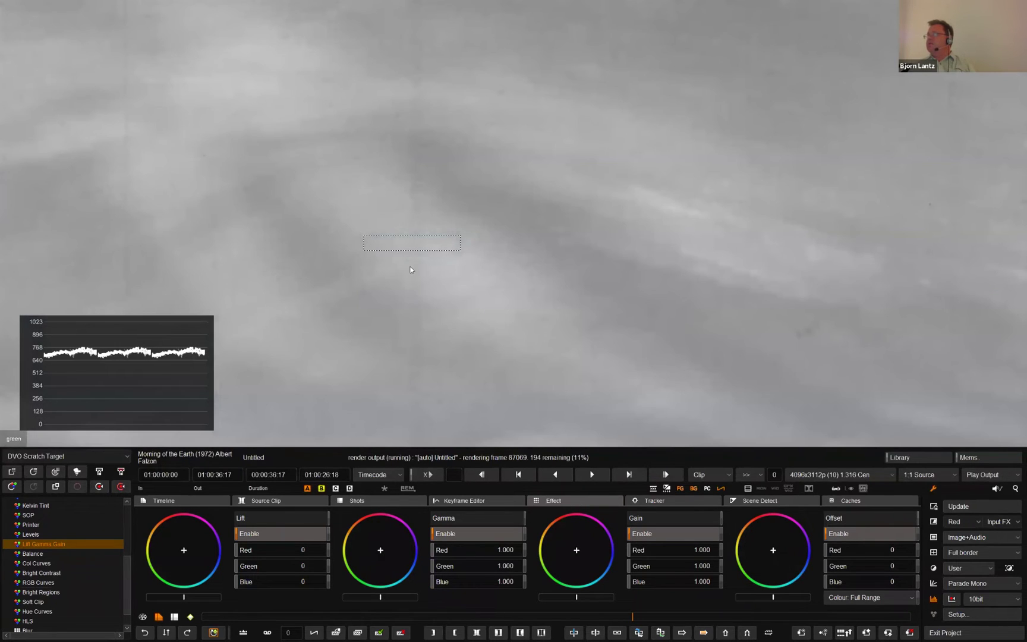
# Step: Show only the blue channel and set the CC Layer's blue gamma to 1.070 to blend in the scratch
pyautogui.rightClick(567, 281)
pyautogui.moveTo(581, 318)
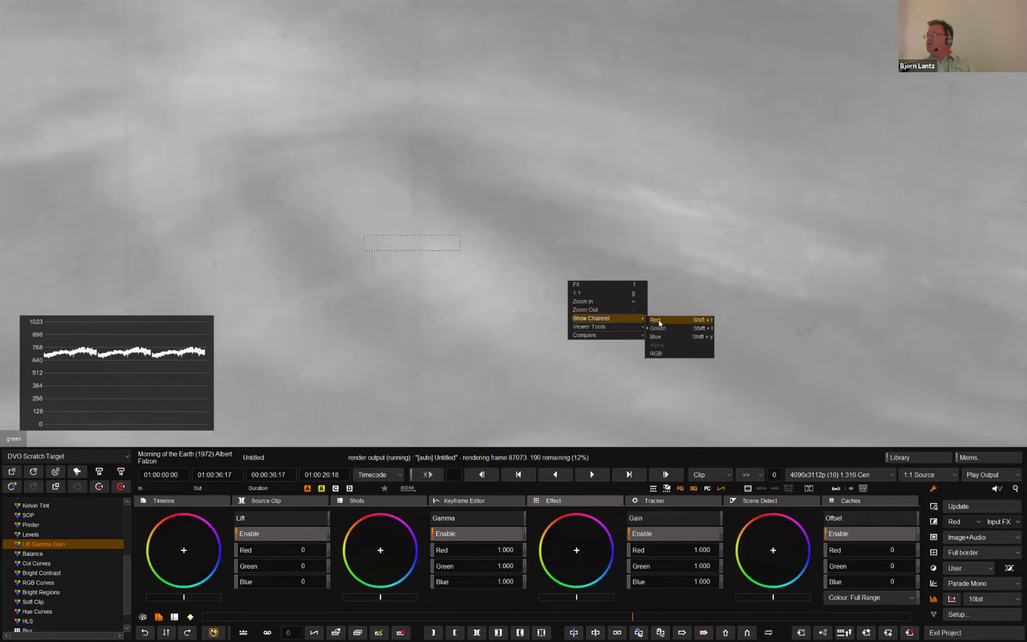
pyautogui.click(657, 341)
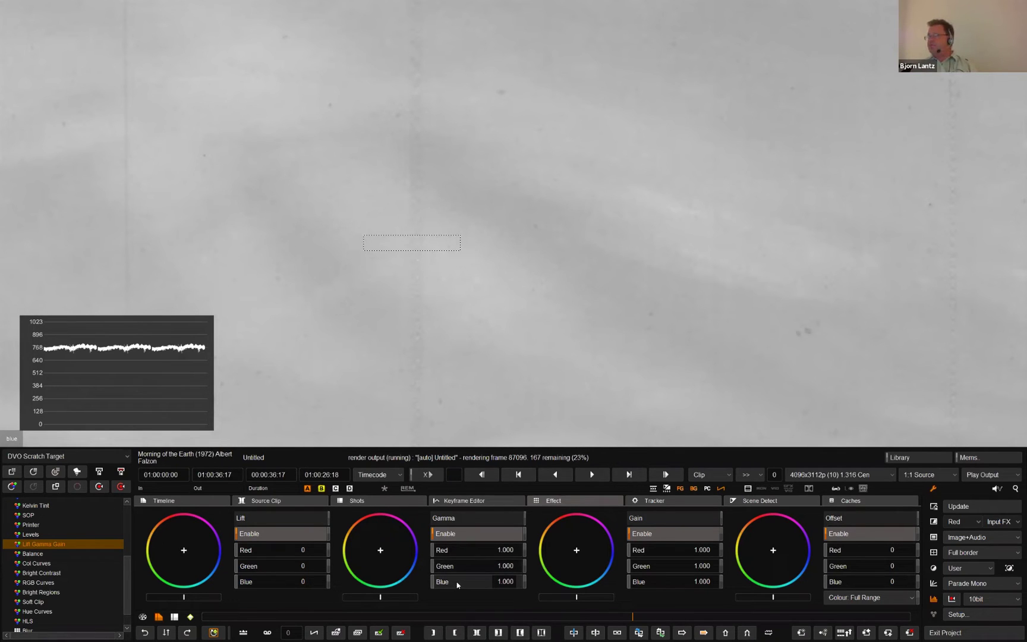
pyautogui.moveTo(457, 585); pyautogui.dragTo(462, 587)
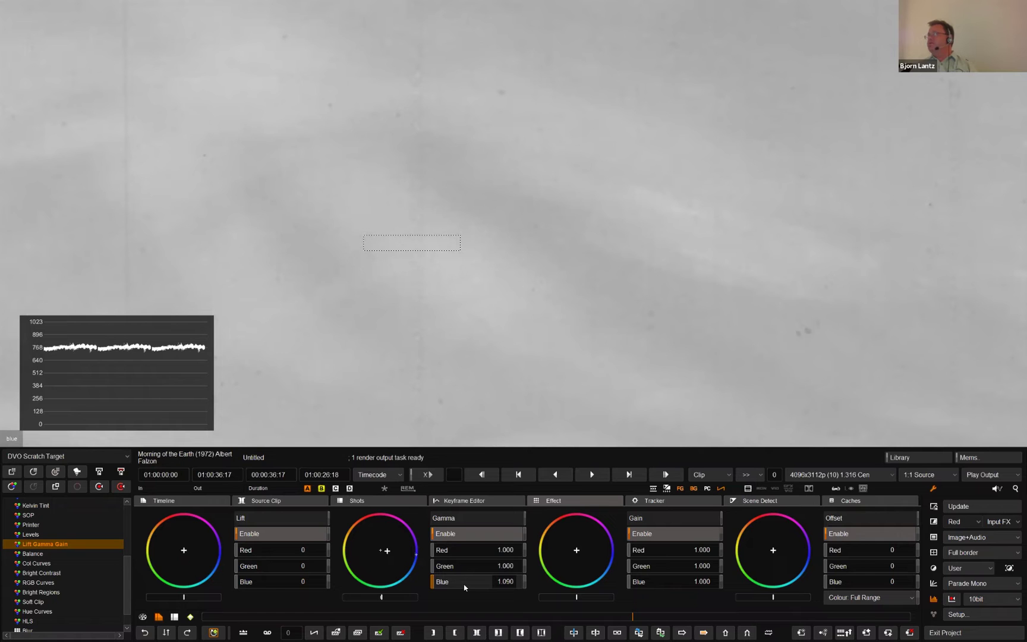
pyautogui.moveTo(463, 586); pyautogui.dragTo(463, 586)
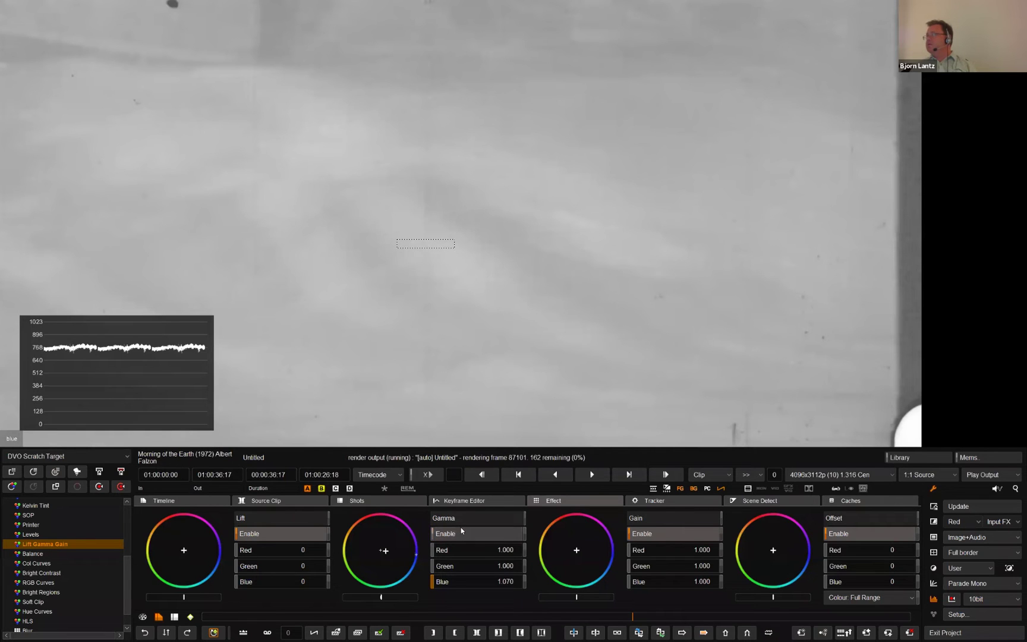
# Step: Show only the green channel and set the CC Layer's green gamma to 1.040
pyautogui.rightClick(555, 210)
pyautogui.moveTo(578, 245)
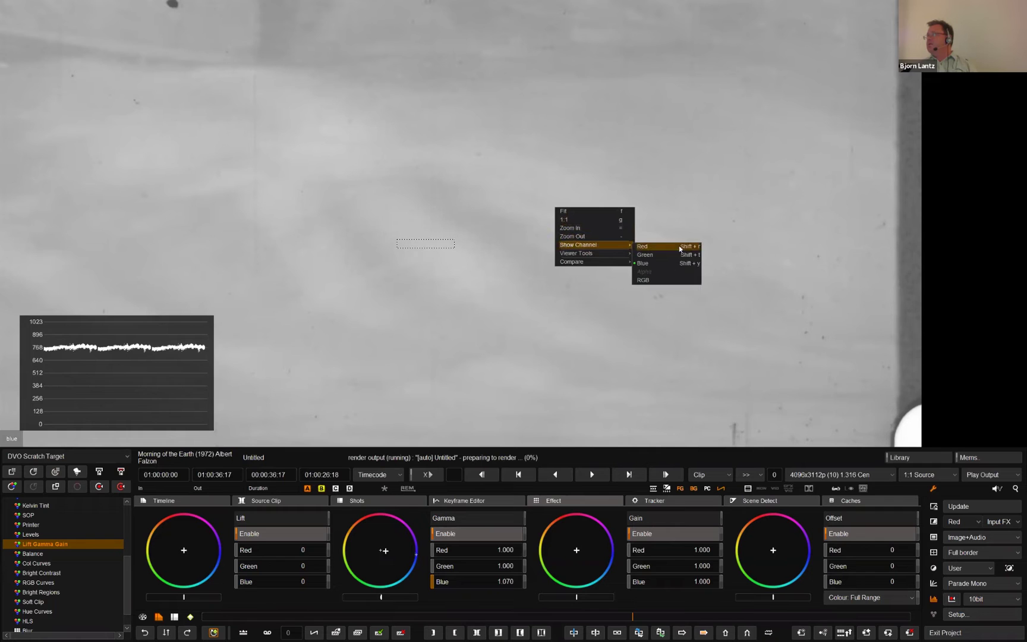
pyautogui.click(661, 257)
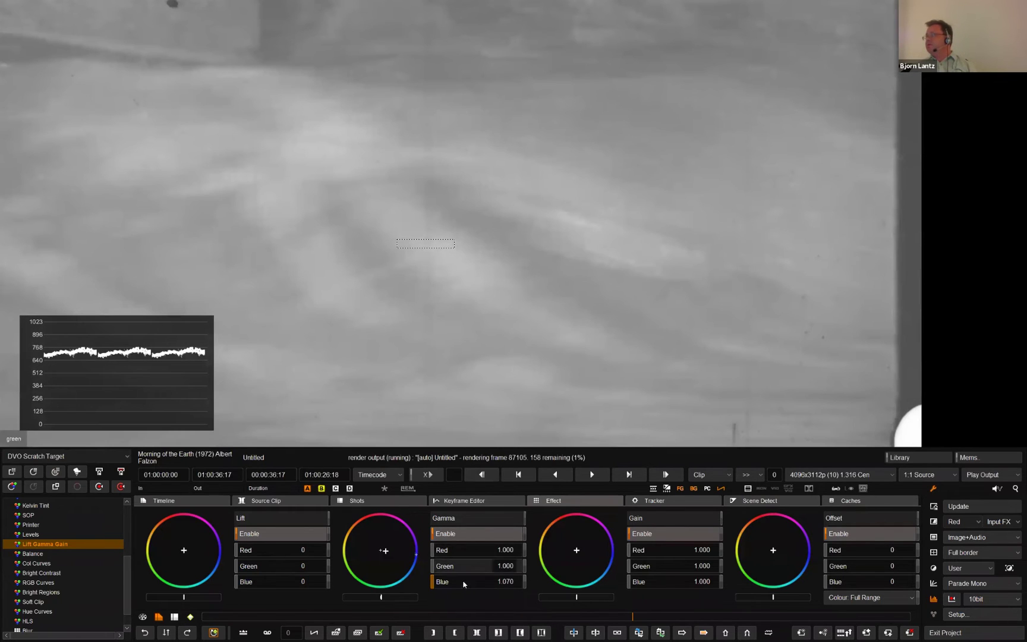
pyautogui.scroll(1, 461, 570)
pyautogui.scroll(3, 461, 571)
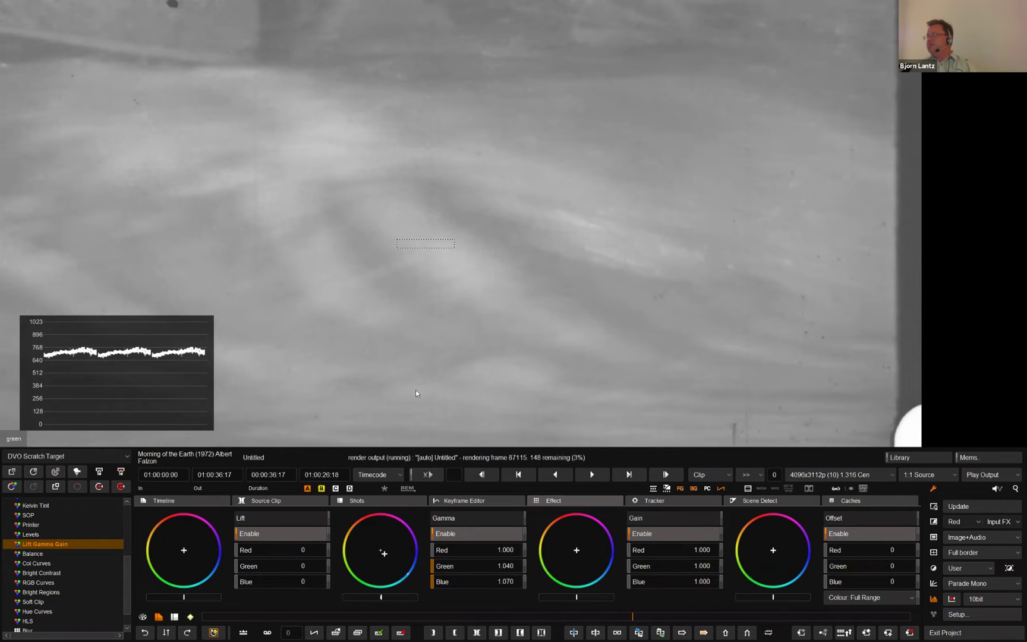
# Step: Show only the red channel and set the CC Layer's red gamma to 1.035
pyautogui.rightClick(438, 175)
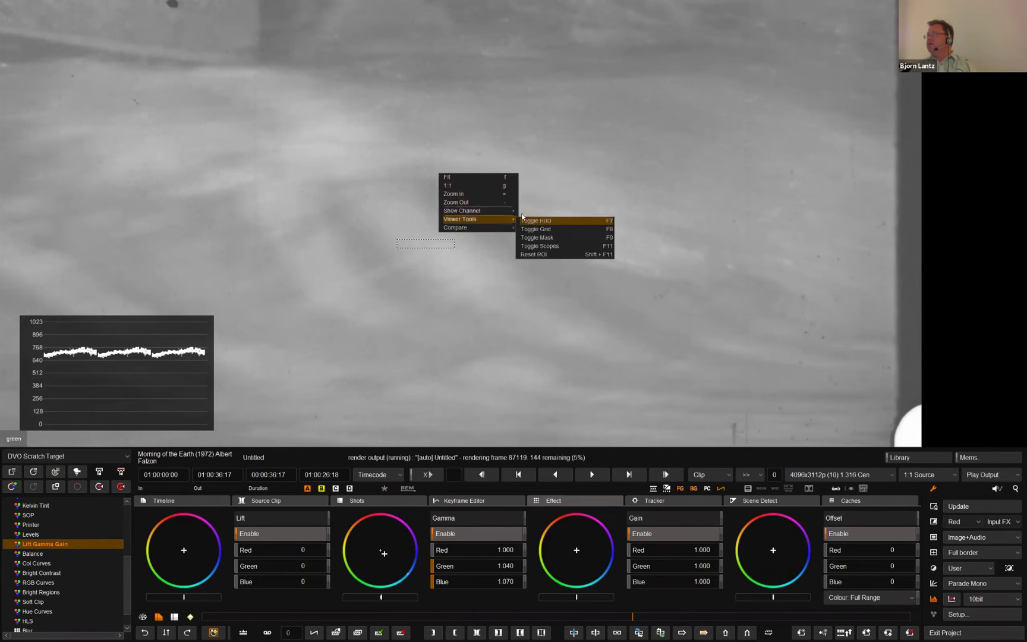
pyautogui.click(524, 213)
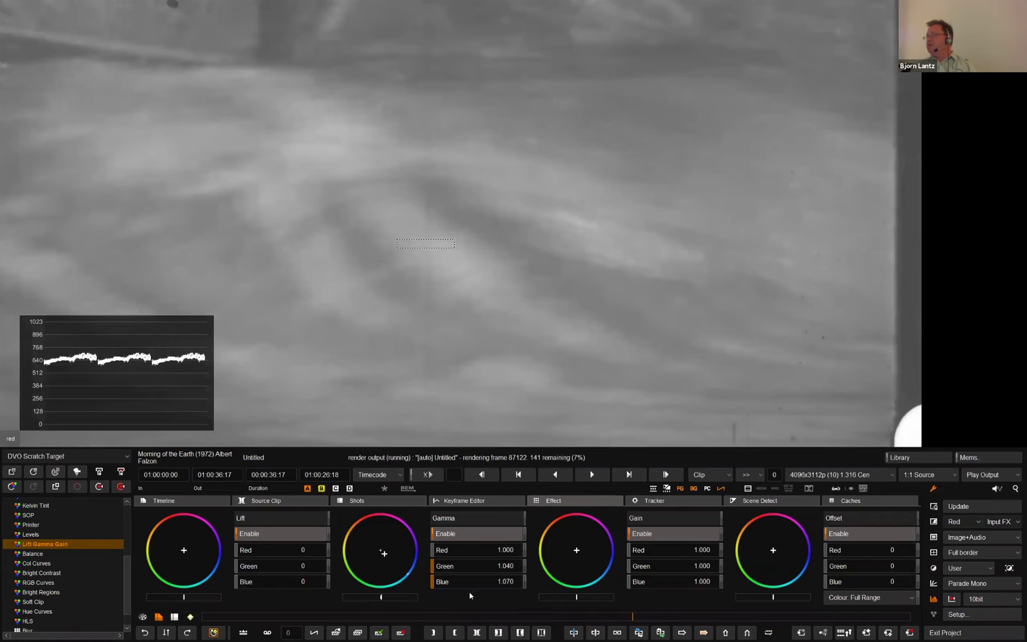
pyautogui.moveTo(462, 551); pyautogui.dragTo(465, 553)
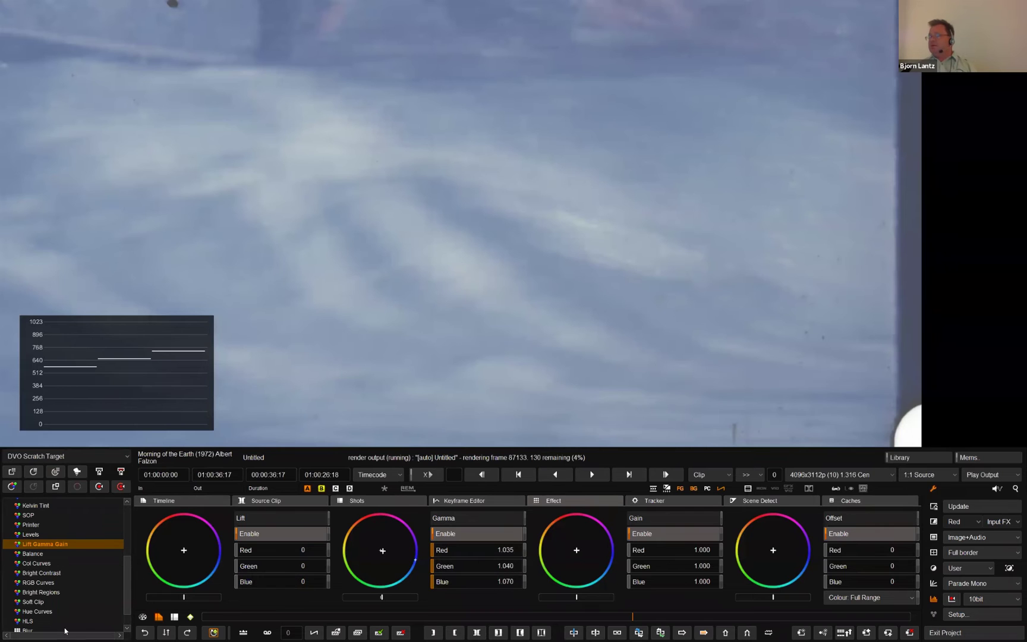
# Step: Switch the CC Layer's bypass on and off in its Router to compare the scratch area with and without the gamma correction
pyautogui.scroll(-1, 125, 585)
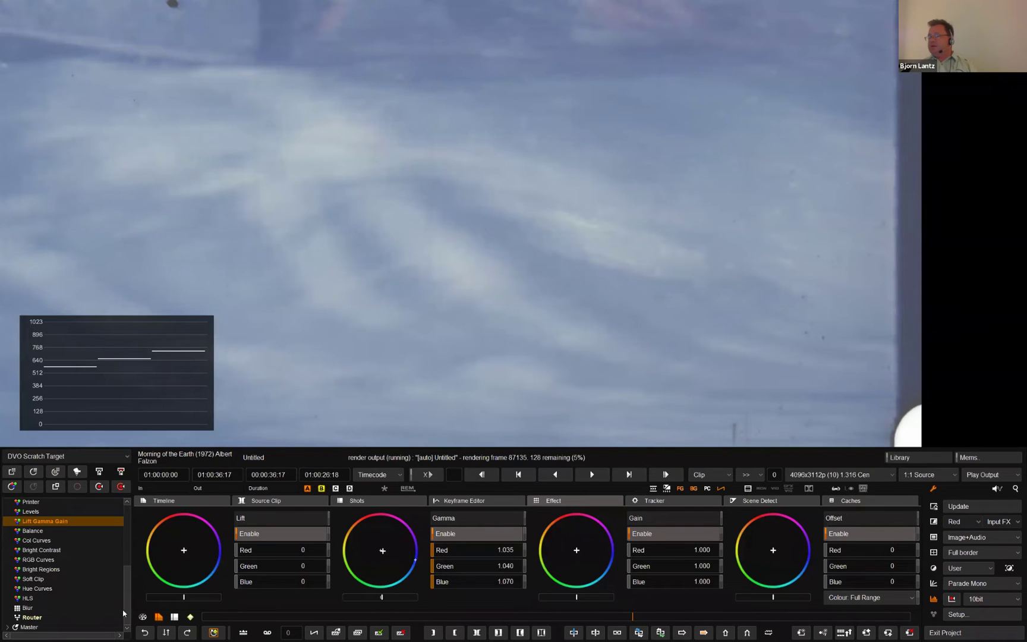
pyautogui.click(29, 618)
pyautogui.click(193, 551)
pyautogui.click(192, 551)
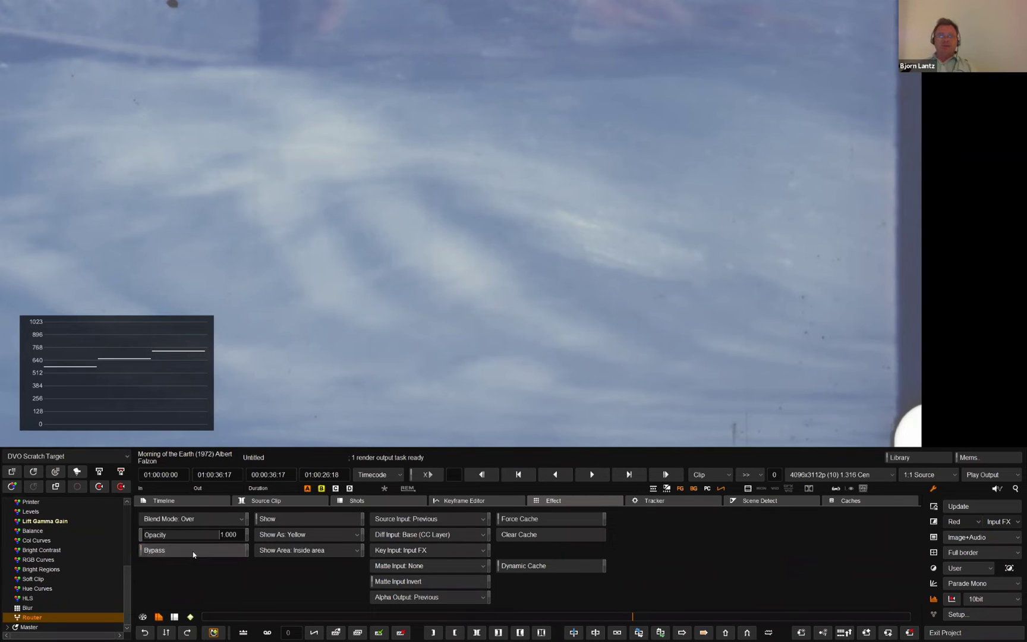
pyautogui.click(193, 551)
pyautogui.click(192, 551)
pyautogui.click(193, 551)
pyautogui.click(193, 551)
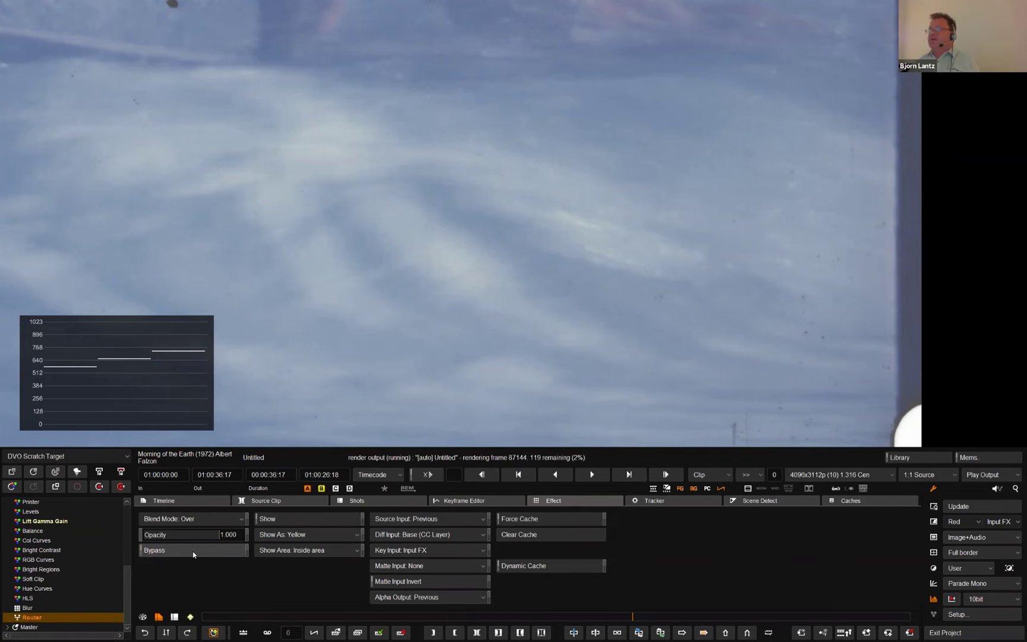
# Step: Choose DVO Dry Clean (H) from the DVO Restore effects
pyautogui.scroll(-3, 680, 212)
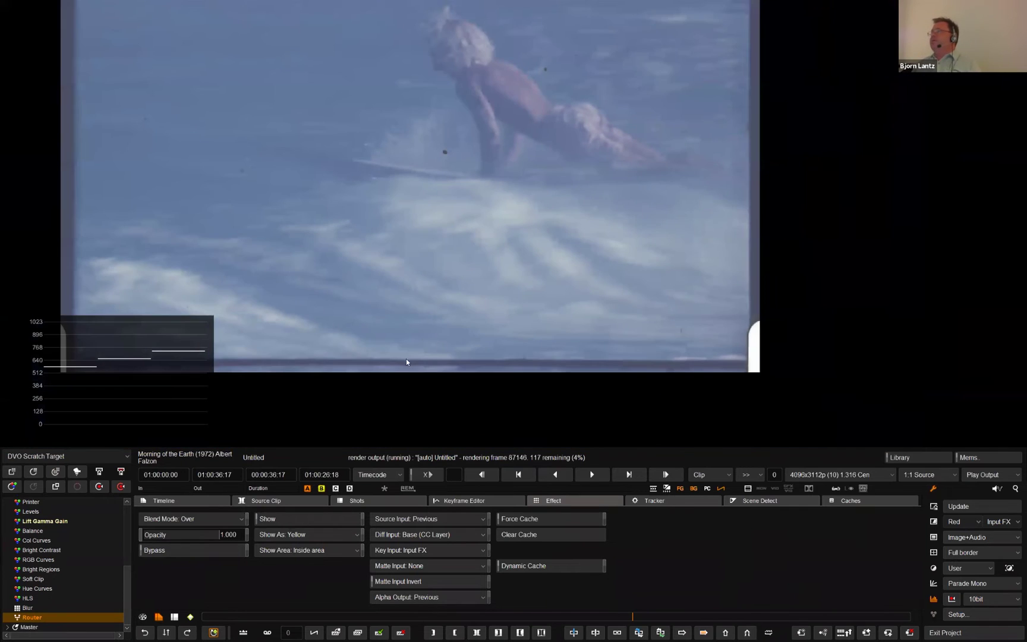
pyautogui.scroll(-3, 406, 359)
pyautogui.scroll(3, 429, 217)
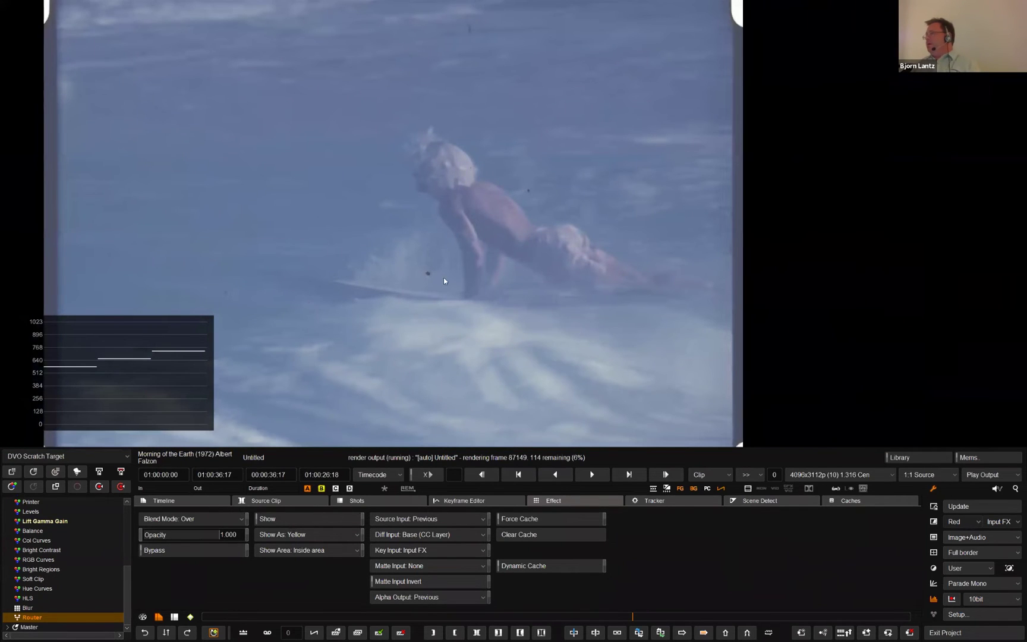
pyautogui.scroll(2, 570, 282)
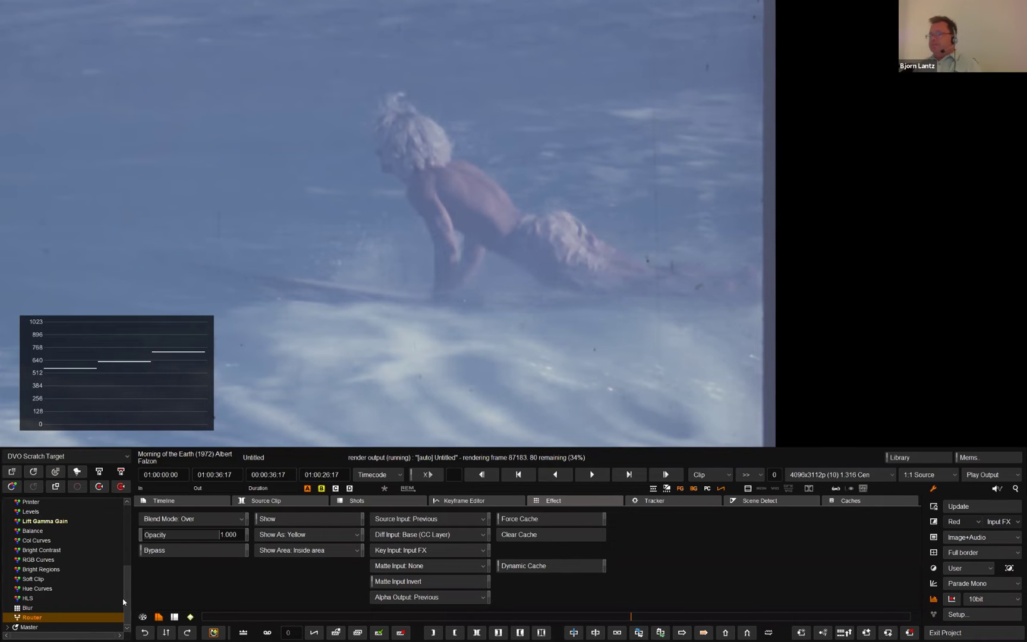
pyautogui.moveTo(126, 594)
pyautogui.mouseDown()
pyautogui.moveTo(127, 528)
pyautogui.moveTo(122, 594)
pyautogui.mouseUp()
pyautogui.click(46, 456)
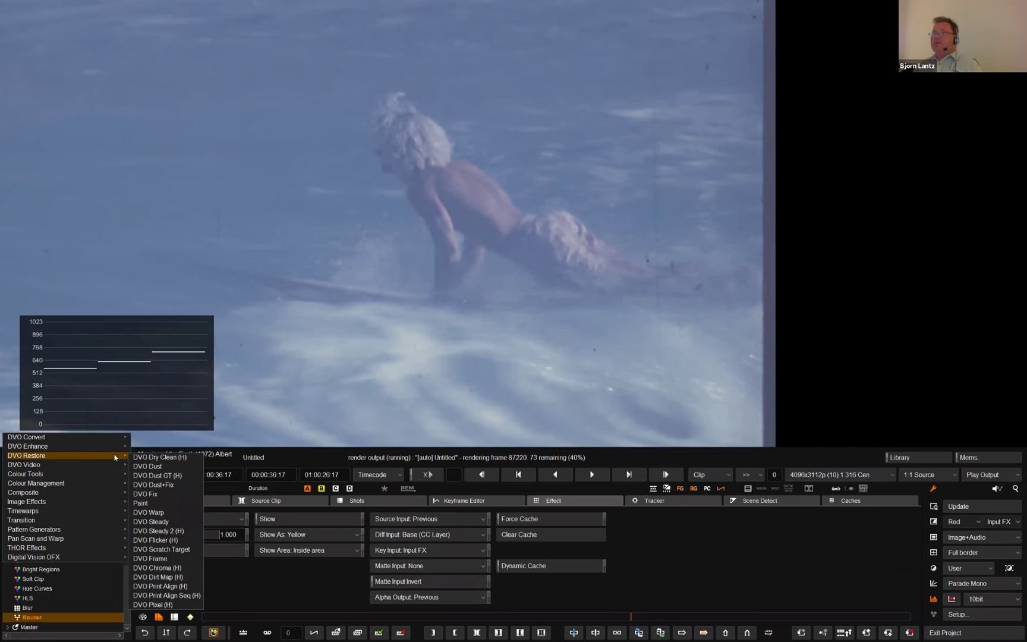
pyautogui.click(148, 459)
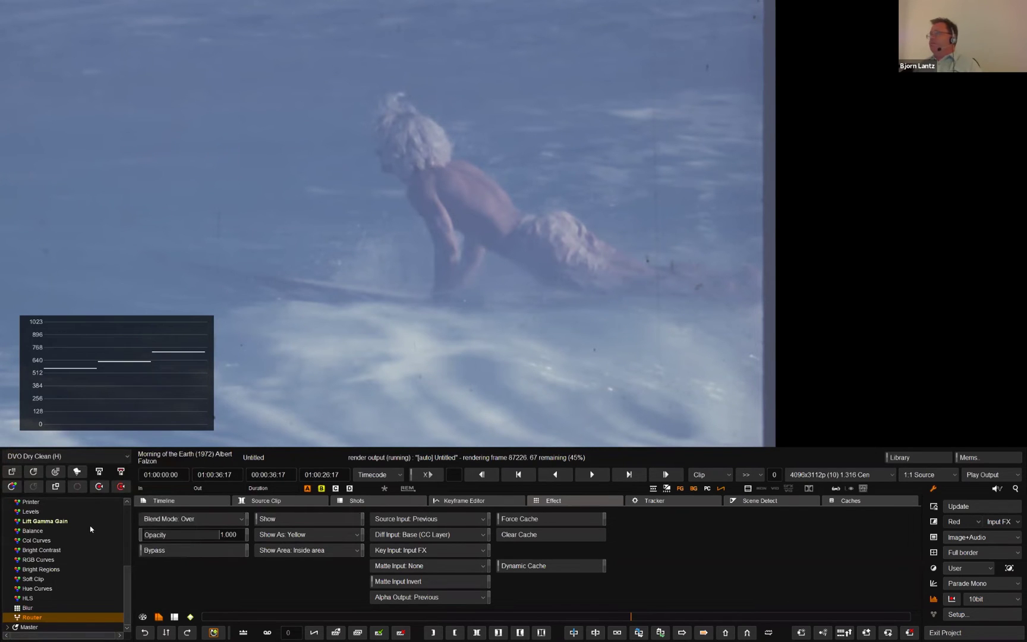
# Step: Add the DVO Dry Clean layer and turn off its Bright Dust detection, keeping Dark Dust on
pyautogui.click(34, 473)
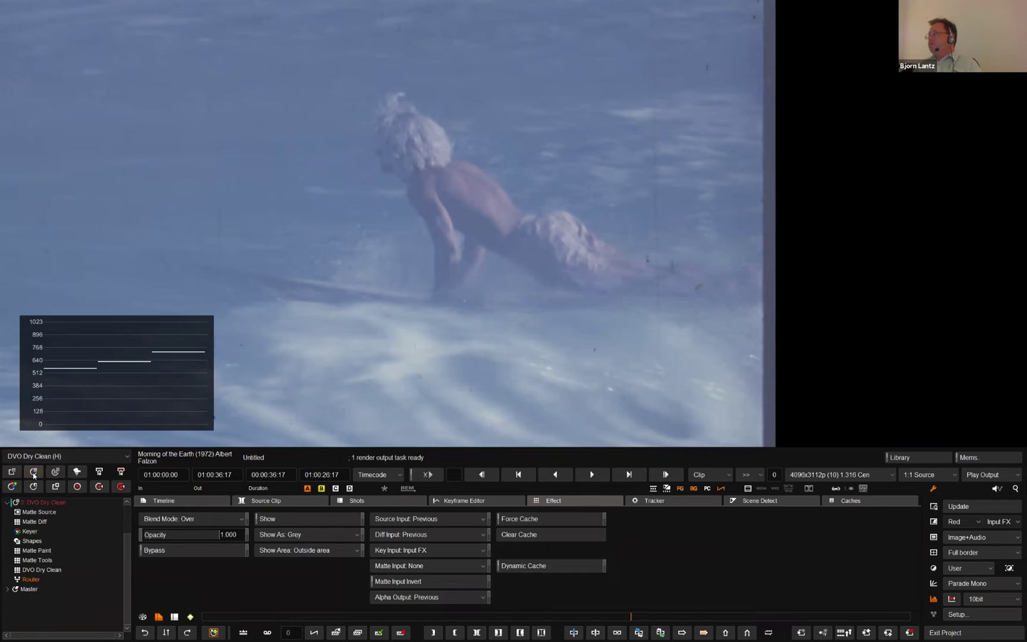
pyautogui.click(36, 571)
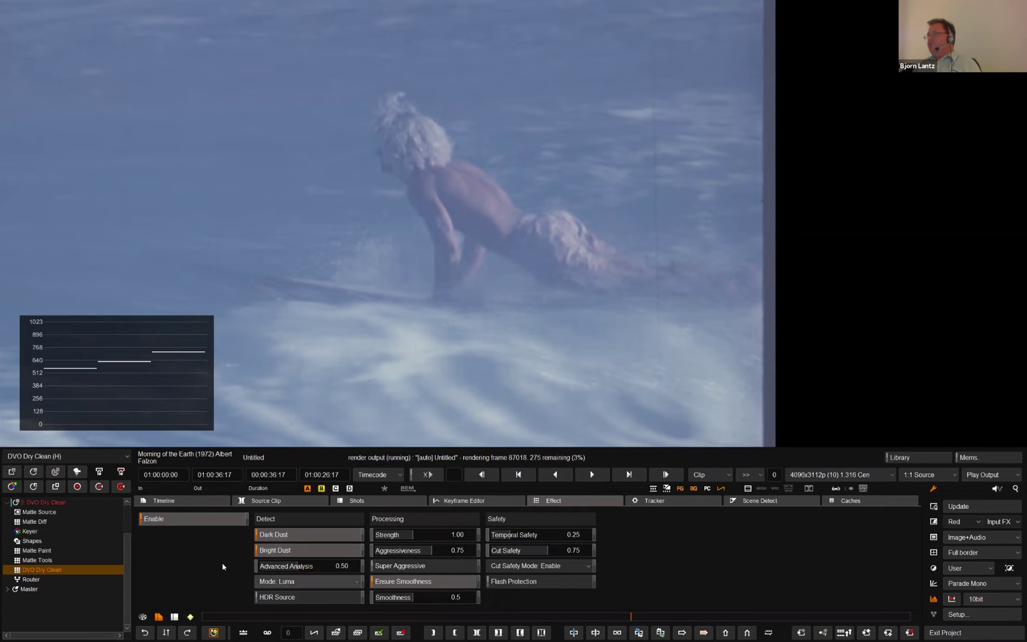
pyautogui.click(277, 553)
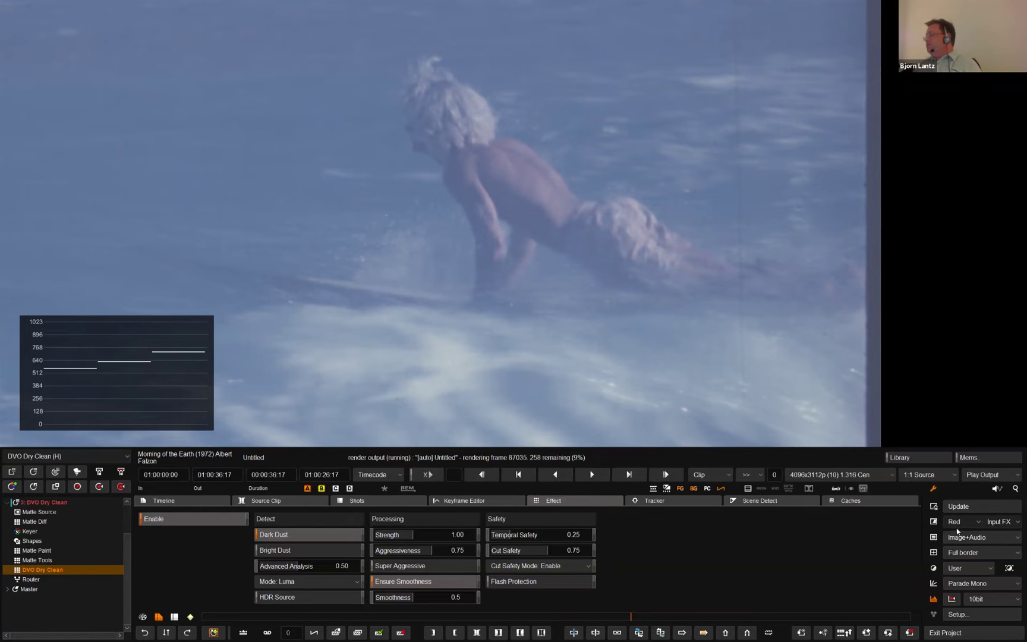
# Step: Check the detected dirt with the Red comparison view and set the Dry Clean strength to 1.87
pyautogui.click(933, 521)
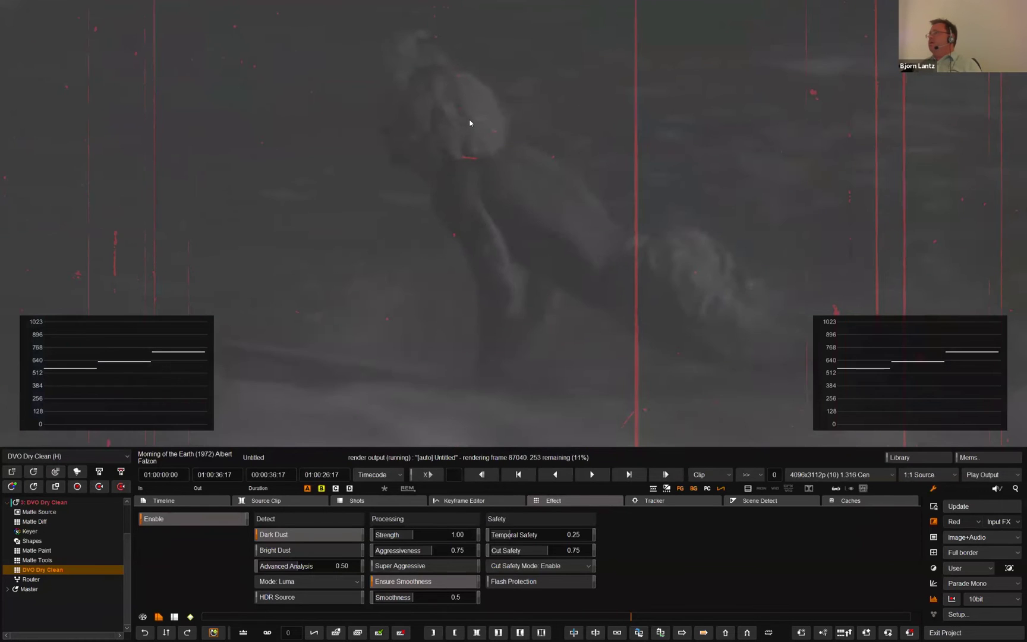
pyautogui.click(933, 523)
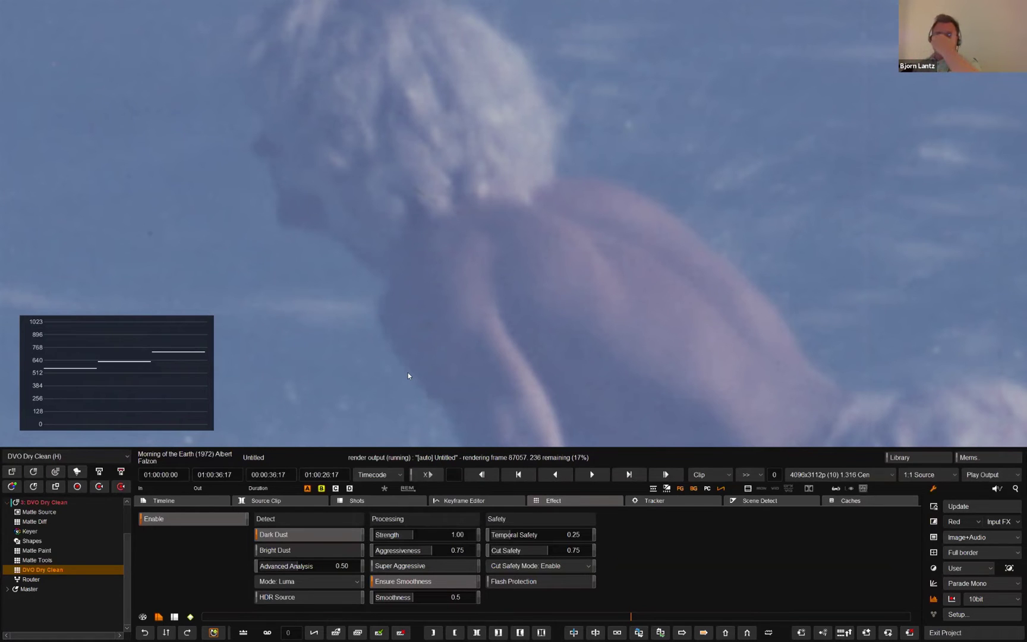
pyautogui.moveTo(410, 535); pyautogui.dragTo(459, 536)
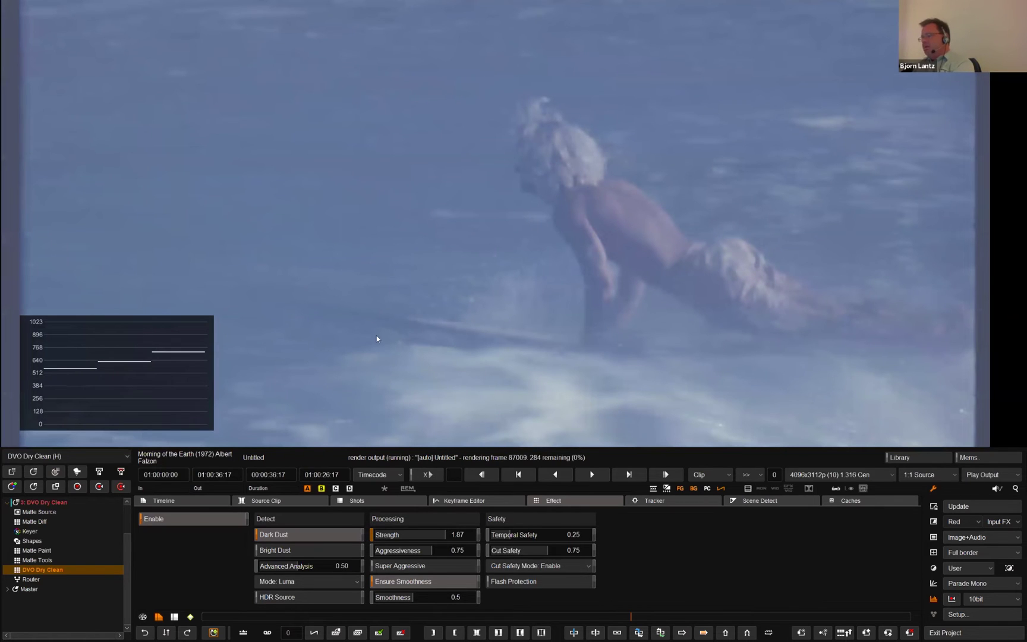
# Step: Examine the dirt and scratch corrections across the whole frame in the Red comparison view
pyautogui.click(933, 521)
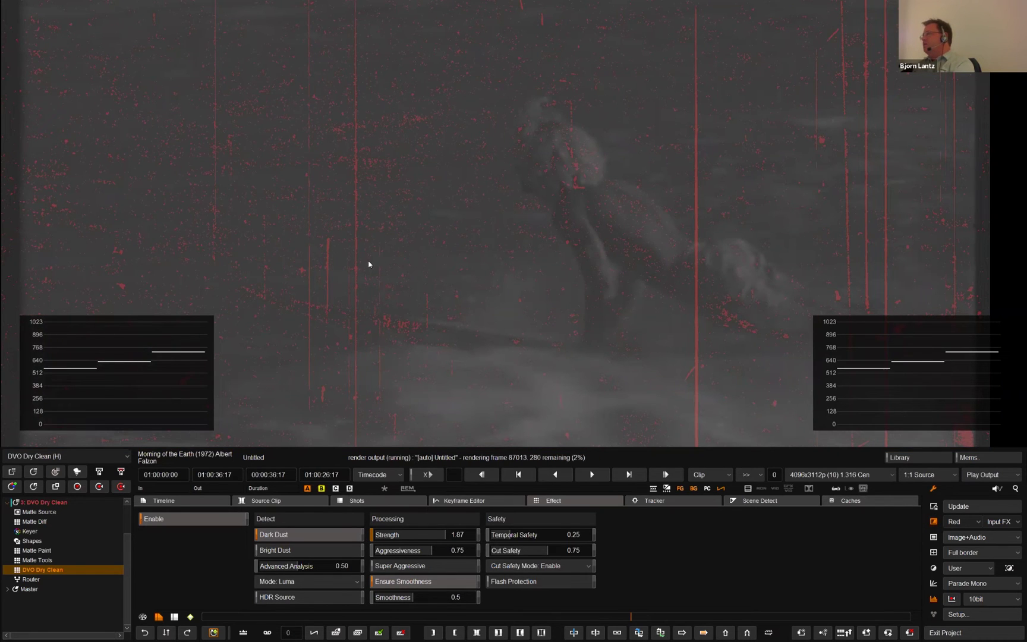
pyautogui.scroll(-5, 368, 264)
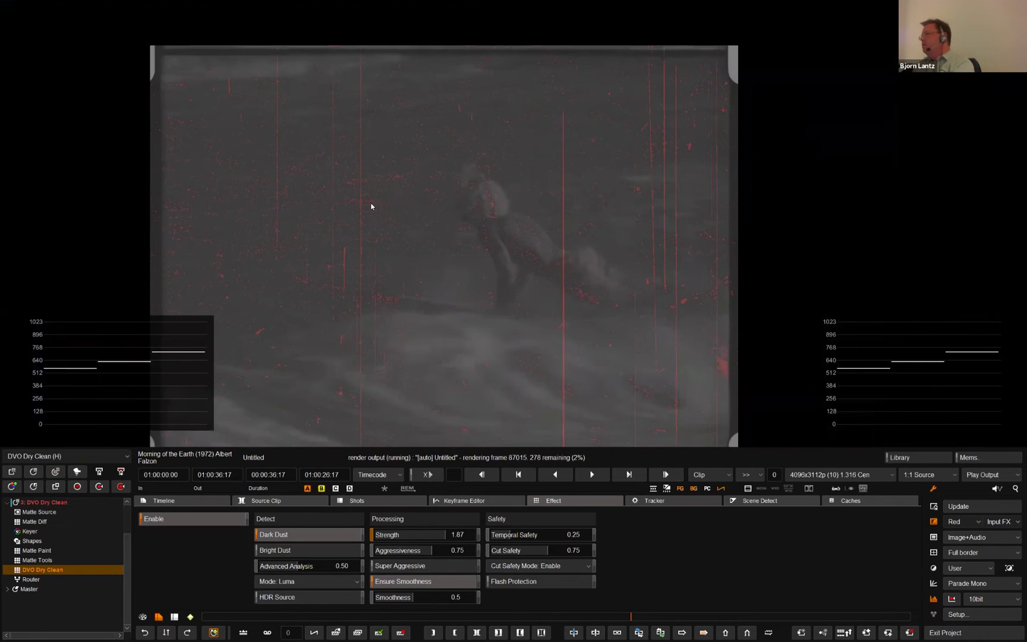
pyautogui.scroll(1, 406, 184)
pyautogui.scroll(1, 406, 183)
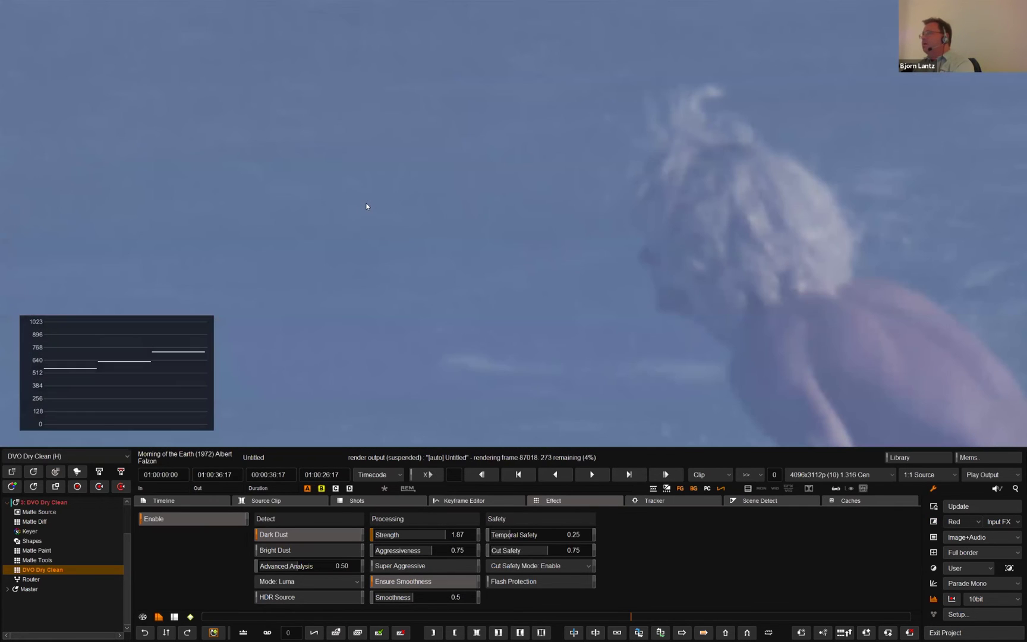
pyautogui.scroll(1, 369, 185)
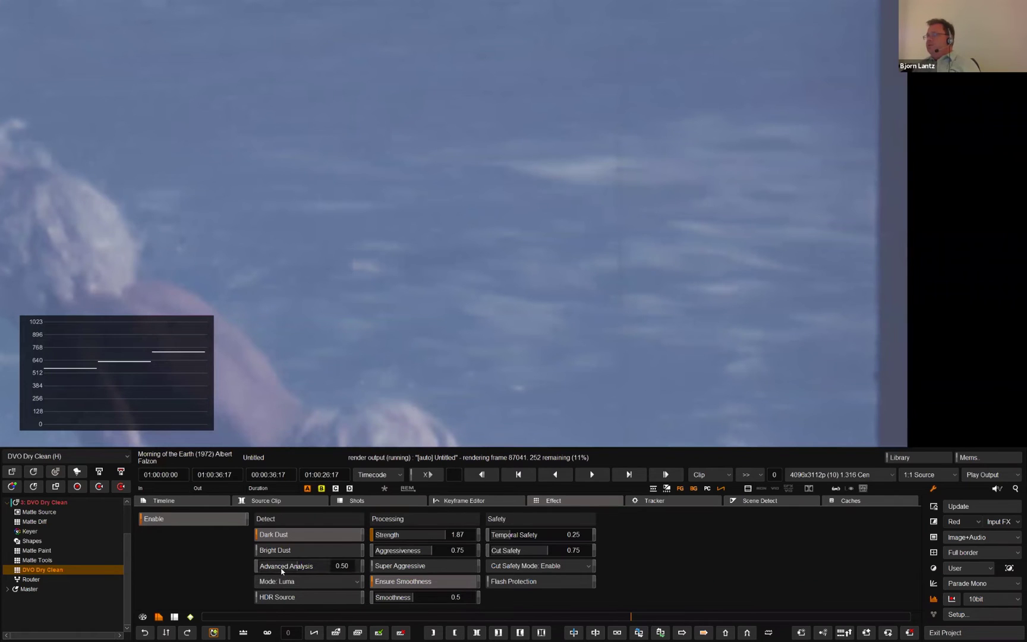
# Step: Set the Dry Clean Advanced Analysis to 0.93, inspect the water beside the surfer, and save the project
pyautogui.moveTo(299, 566); pyautogui.dragTo(345, 572)
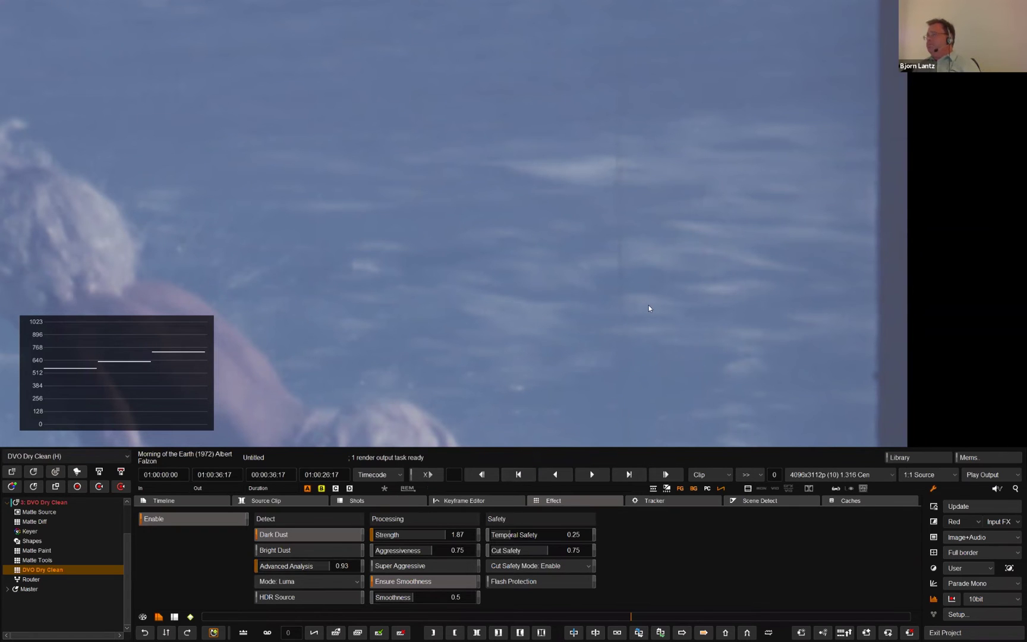
pyautogui.scroll(-2, 408, 212)
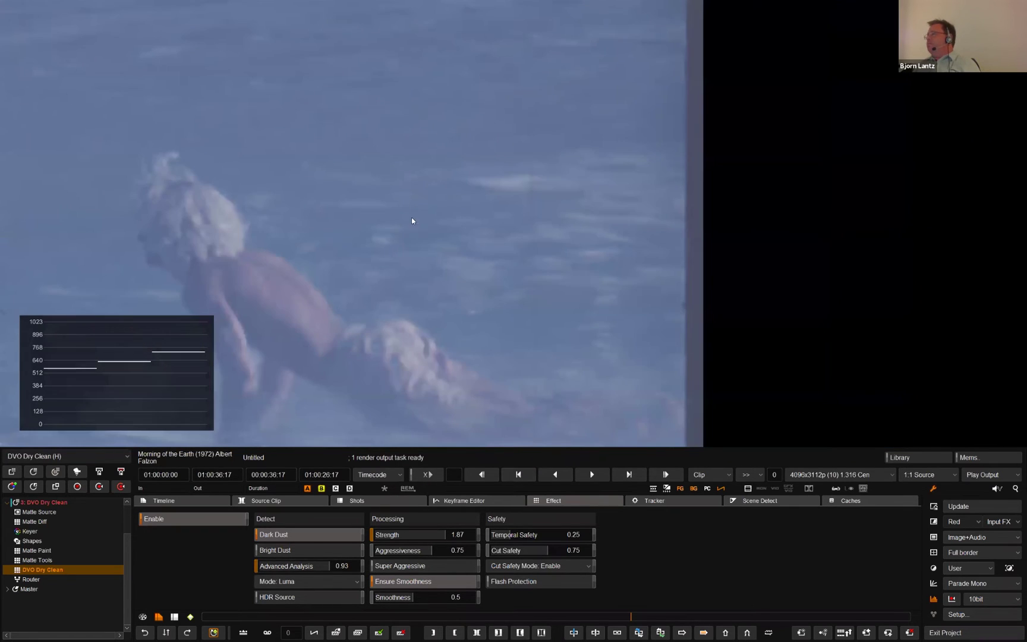
pyautogui.scroll(-1, 539, 225)
pyautogui.scroll(3, 524, 246)
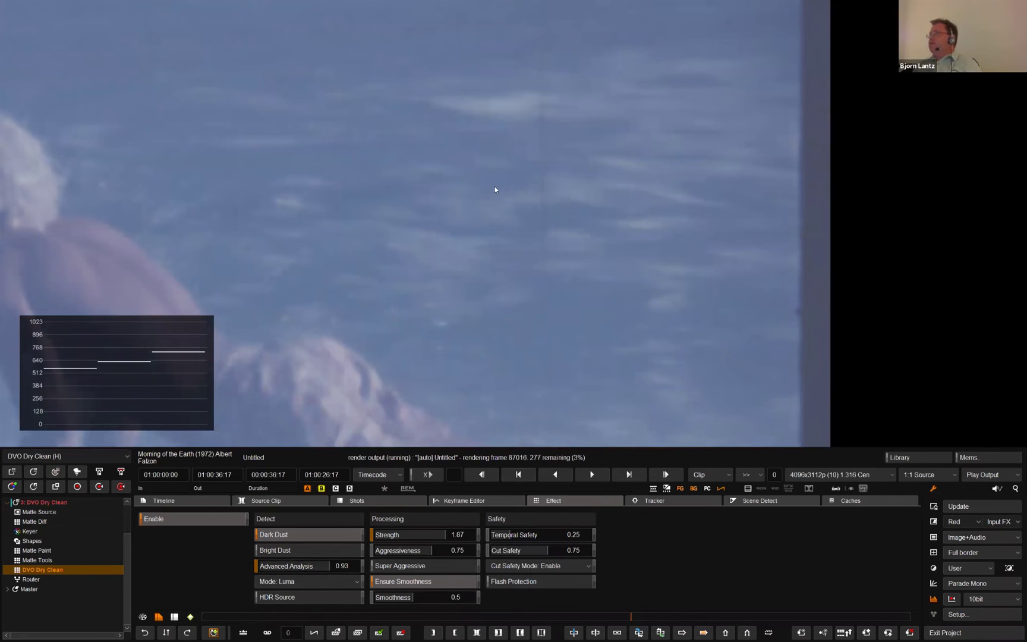
pyautogui.scroll(-2, 489, 212)
pyautogui.scroll(-1, 458, 223)
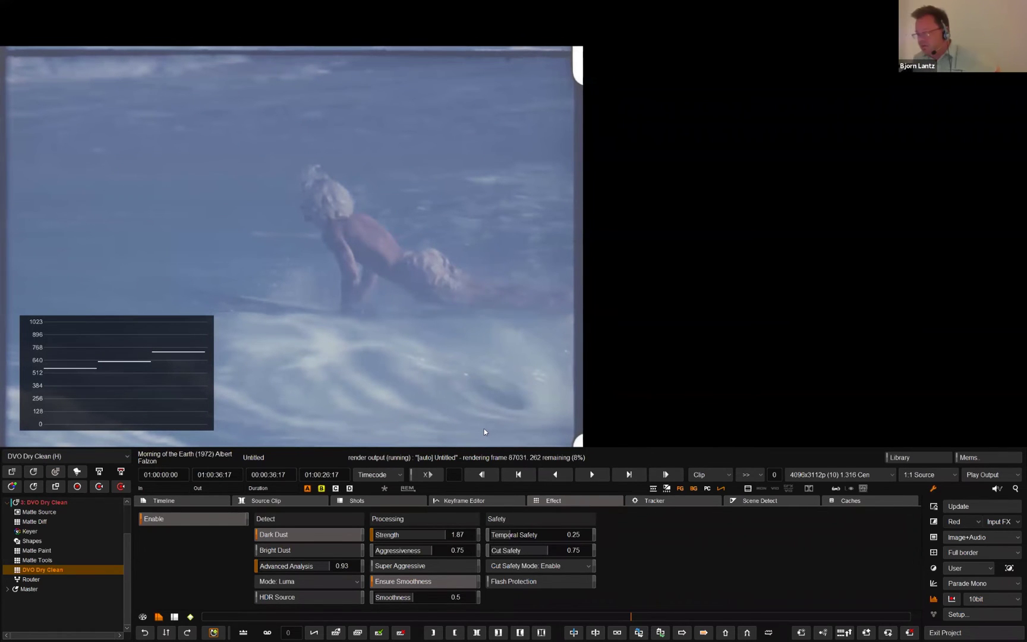
pyautogui.hotkey('ctrl', 's')
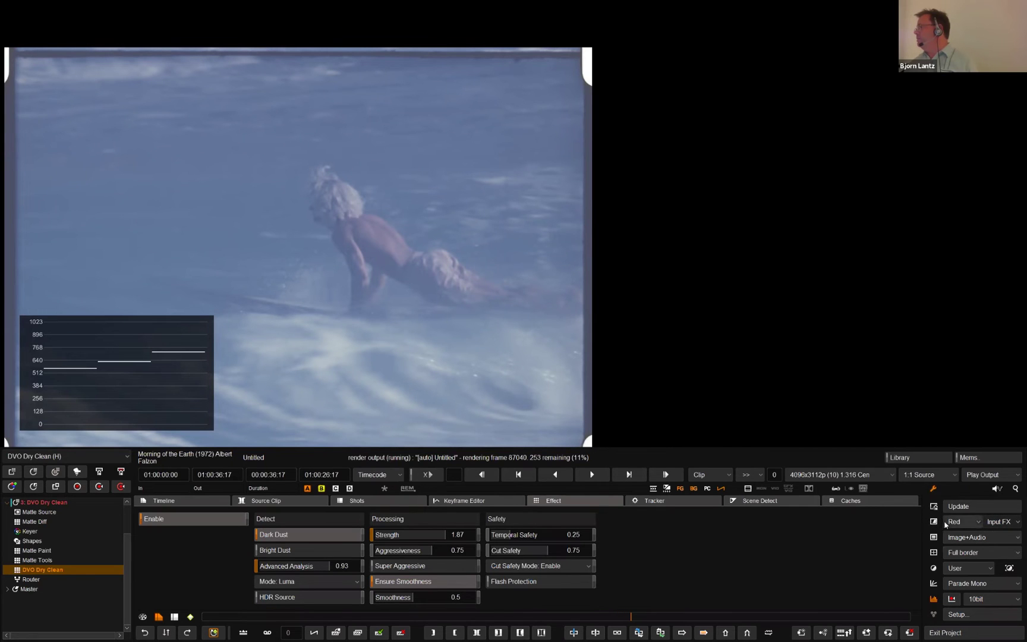
# Step: Compare the cleaned frame with the Input FX in Split mode, moving the divider across the surfer before turning the comparison off
pyautogui.click(954, 522)
pyautogui.click(951, 522)
pyautogui.click(961, 522)
pyautogui.click(958, 523)
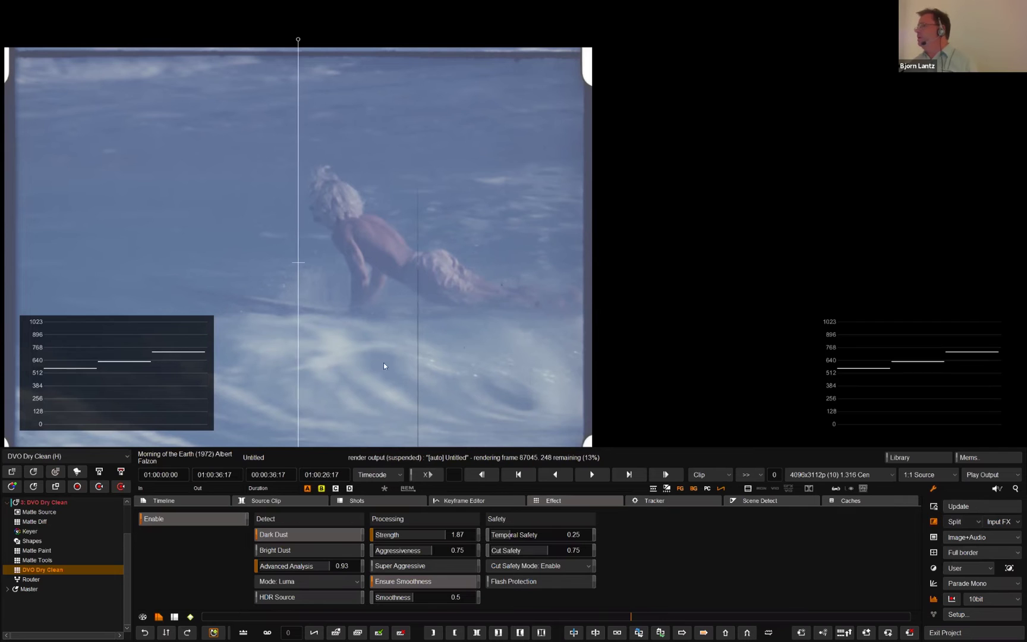
pyautogui.moveTo(306, 291); pyautogui.dragTo(557, 276)
pyautogui.moveTo(385, 275); pyautogui.dragTo(383, 237)
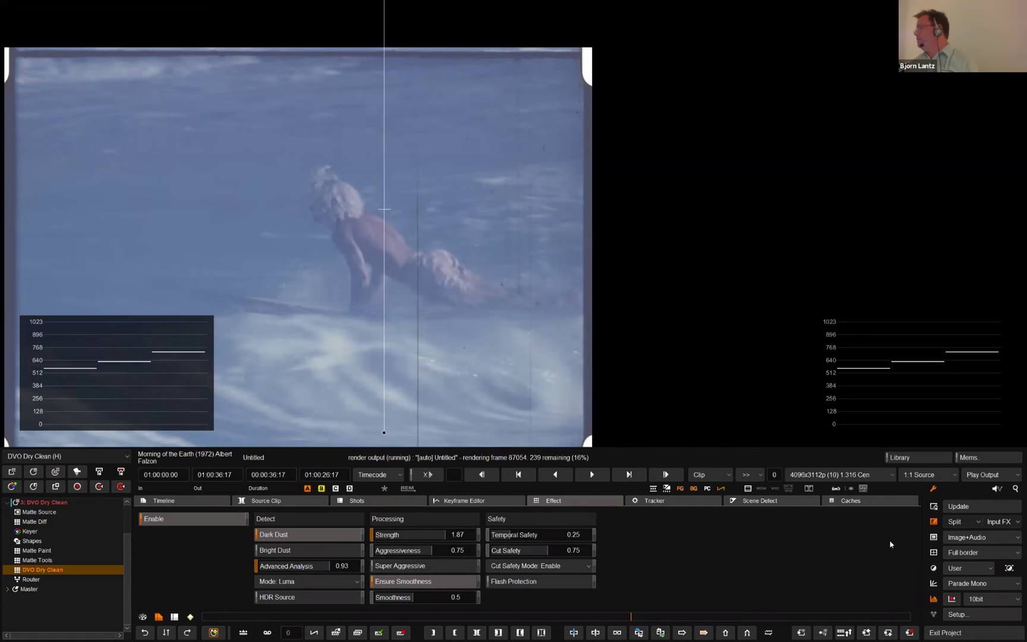
pyautogui.click(933, 522)
pyautogui.scroll(2, 535, 283)
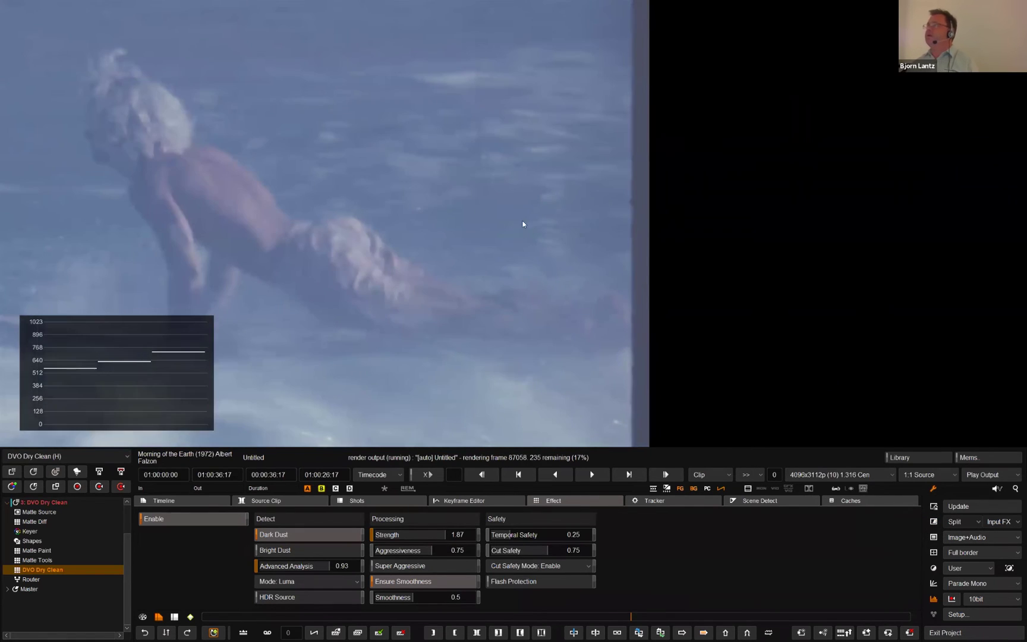
pyautogui.scroll(-1, 298, 156)
pyautogui.scroll(-1, 268, 158)
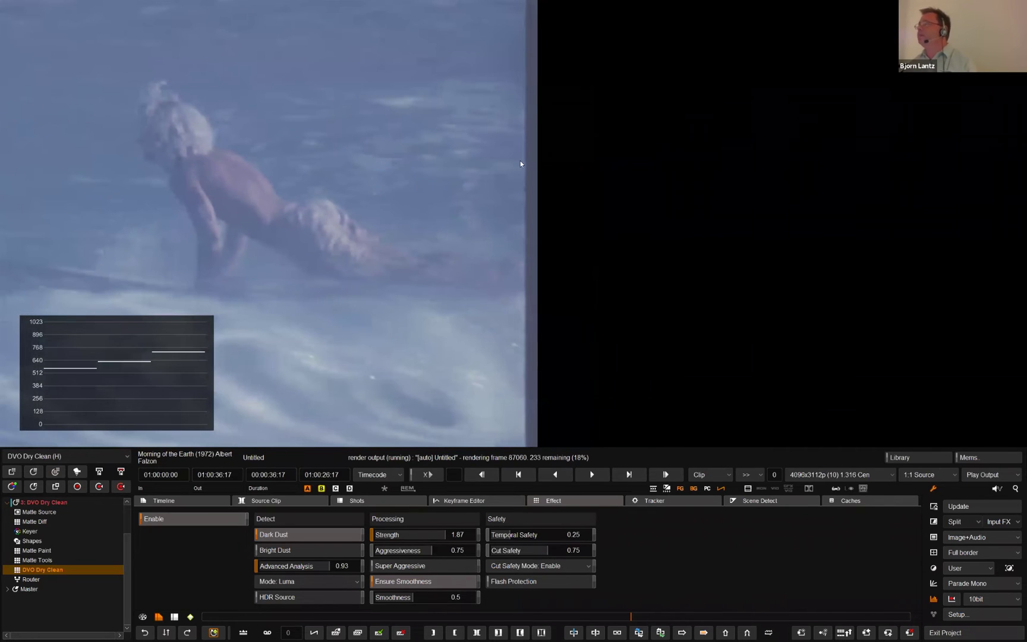
# Step: Add a DVO Scratch Target layer above the Dry Clean layer and turn off its Auto Detect
pyautogui.click(55, 456)
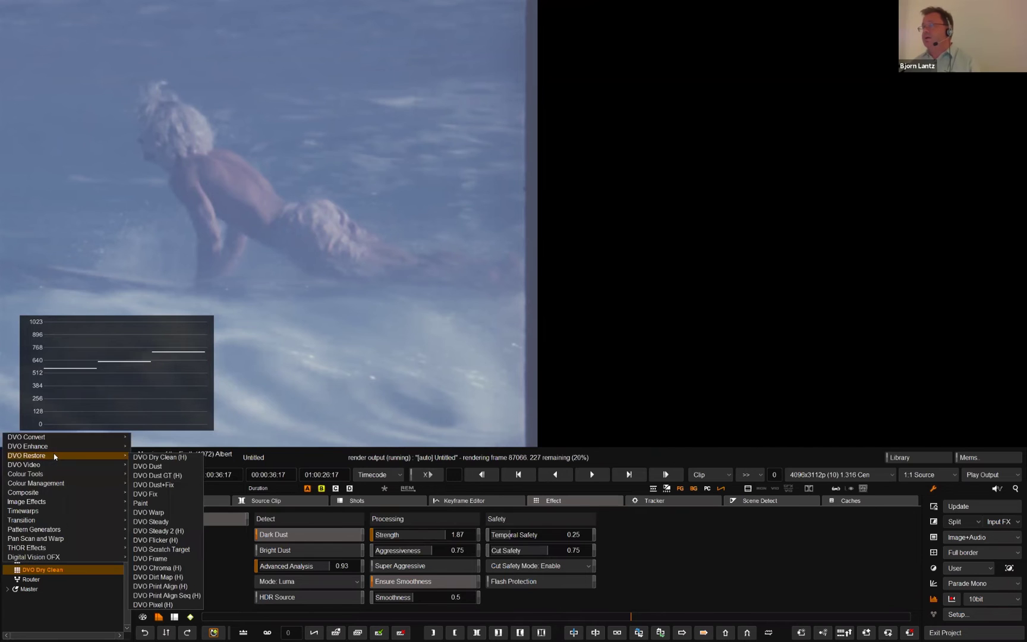
pyautogui.click(153, 552)
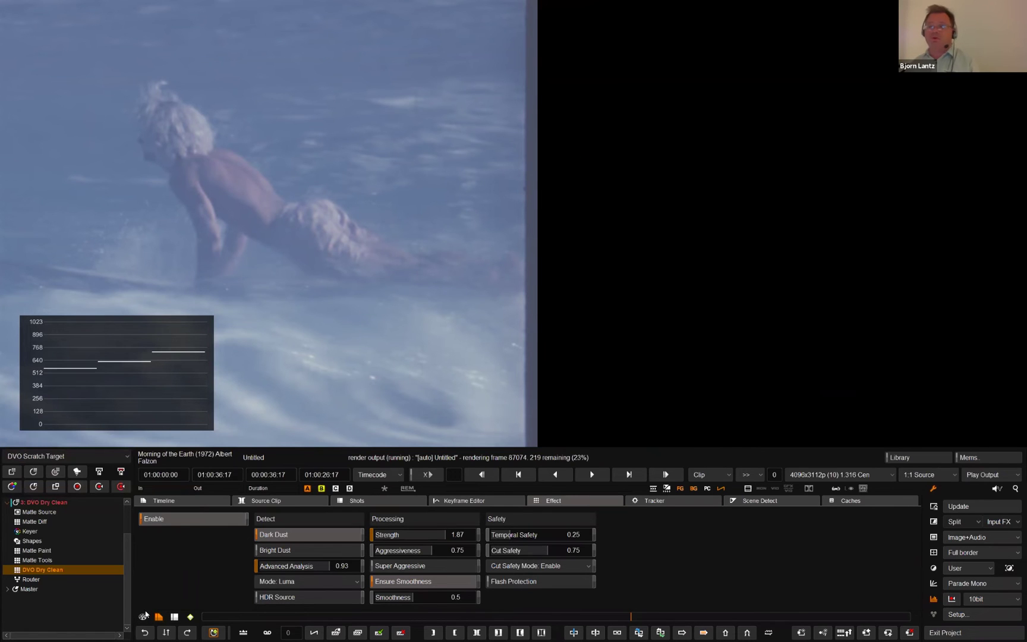
pyautogui.click(34, 472)
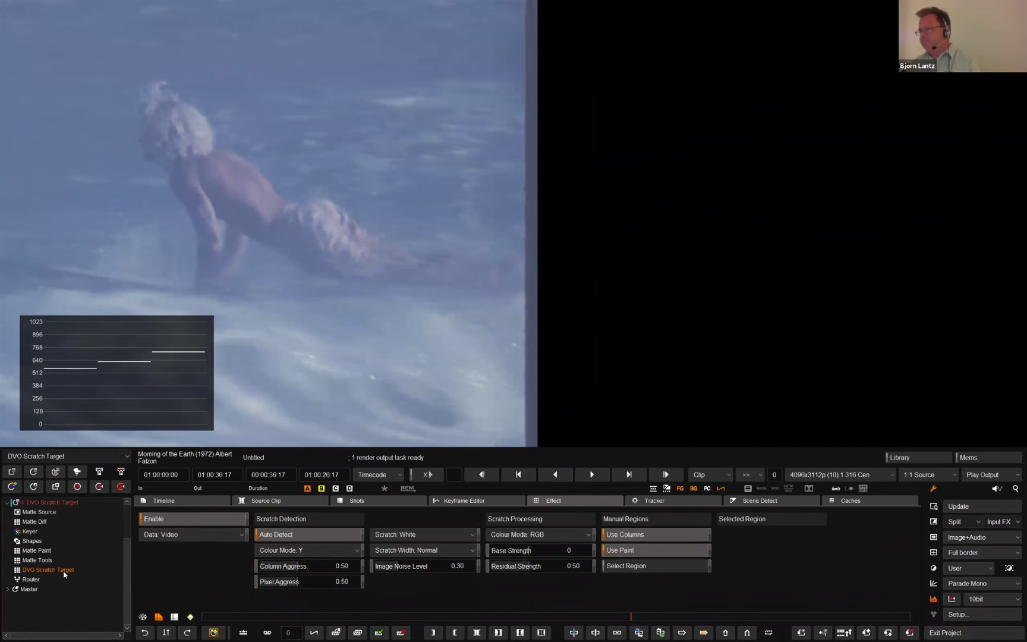
pyautogui.click(279, 535)
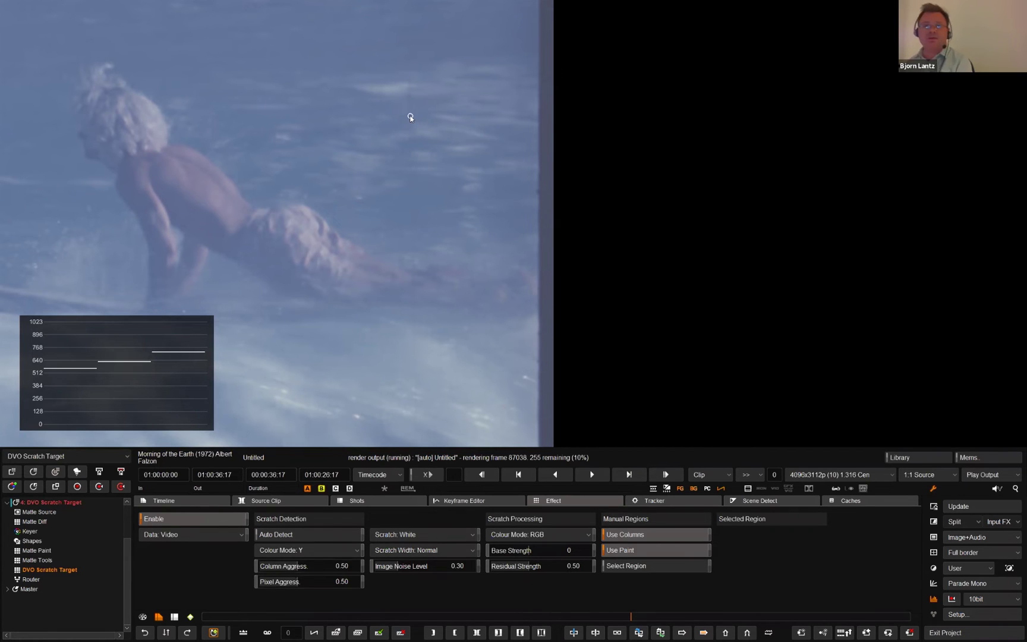
# Step: Paint a manual scratch region down the vertical scratch behind the surfer, from the dark water into the white foam
pyautogui.click(409, 62)
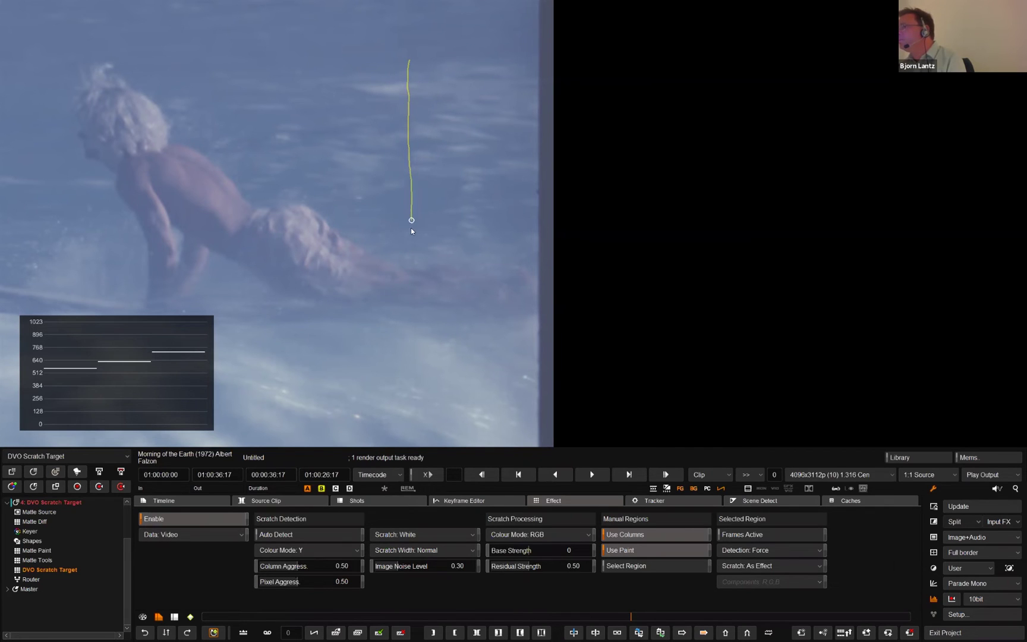
pyautogui.moveTo(414, 289); pyautogui.dragTo(414, 296)
pyautogui.moveTo(416, 381); pyautogui.dragTo(414, 397)
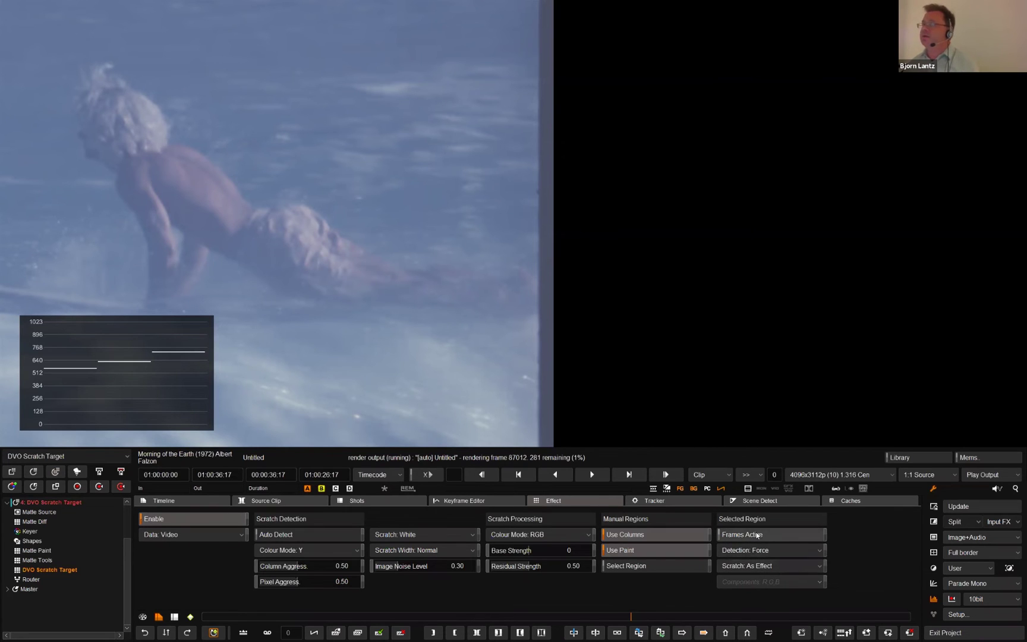
# Step: Enable Frames Active for the painted region at 01:00:26:17 and check its one-frame range on the timeline
pyautogui.click(751, 537)
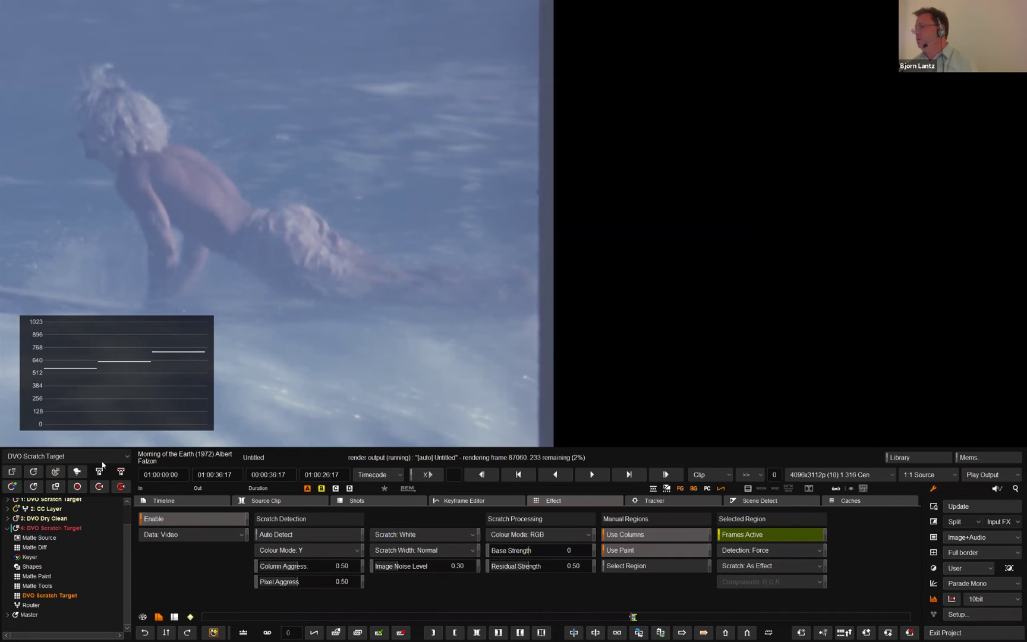
pyautogui.click(202, 499)
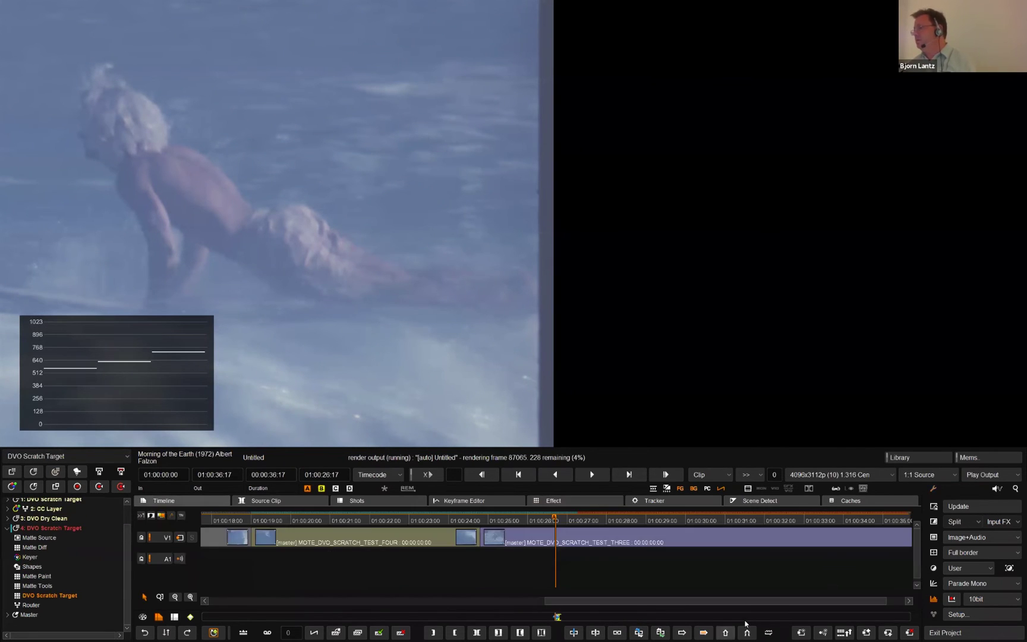
pyautogui.scroll(5, 569, 600)
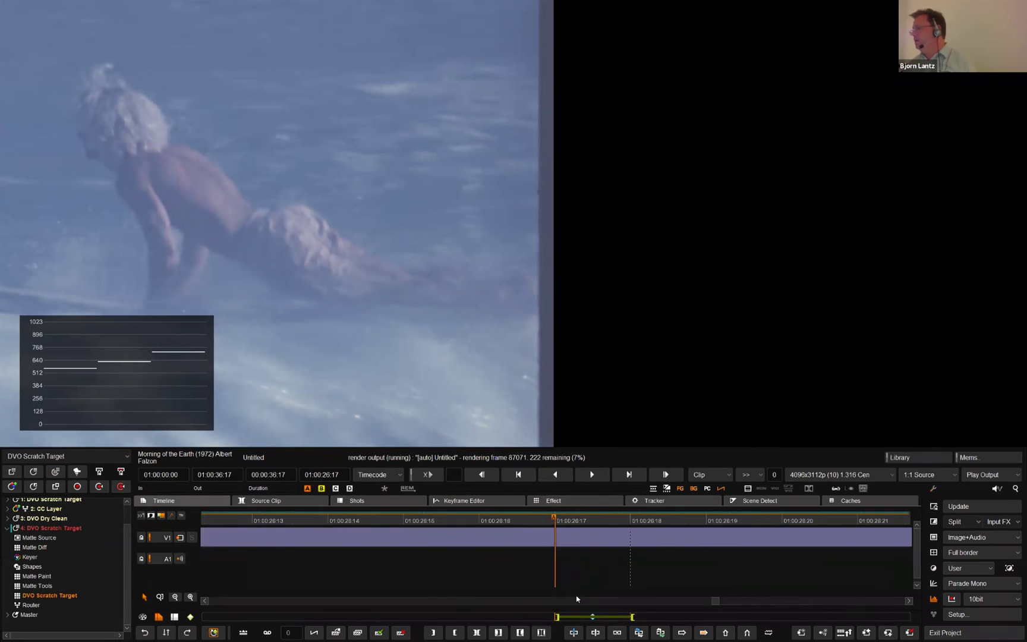
pyautogui.scroll(-5, 601, 599)
pyautogui.scroll(-2, 597, 597)
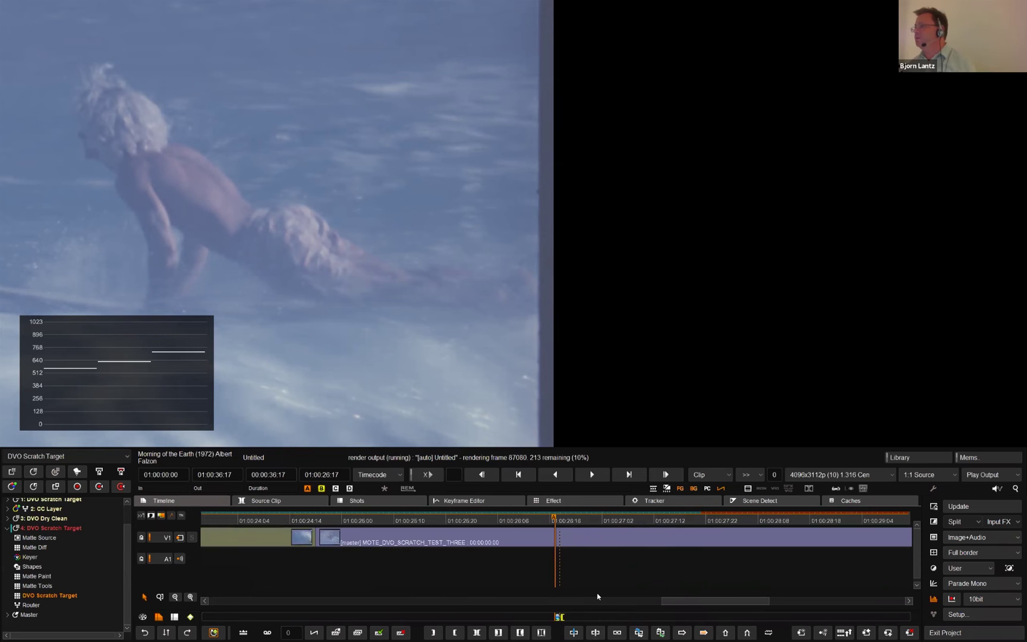
pyautogui.click(547, 502)
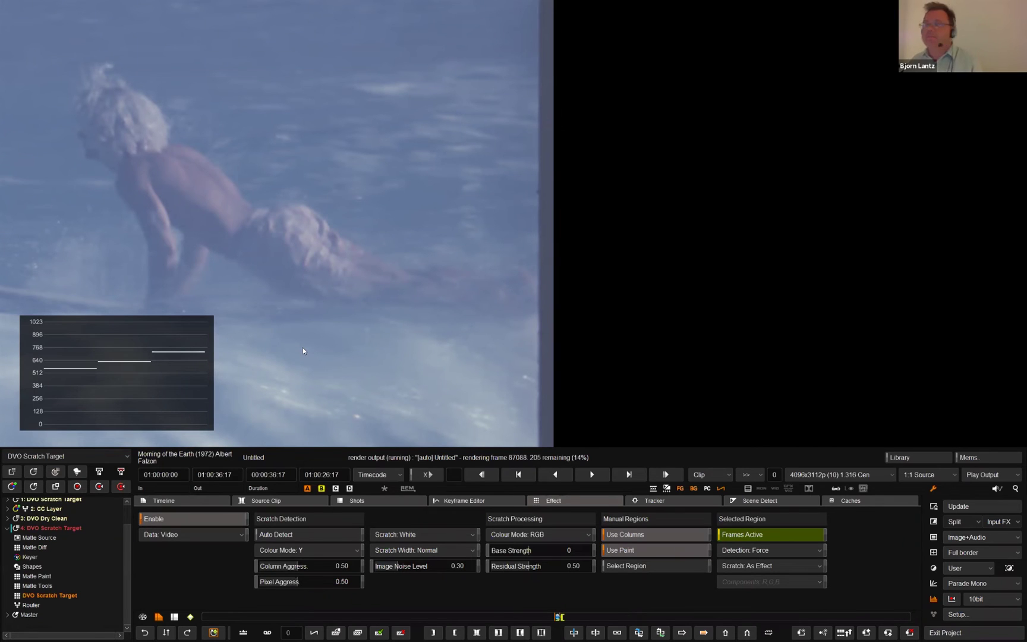
# Step: Display the painted scratch region with Select Region and play through the following frames to check where it is active
pyautogui.click(624, 566)
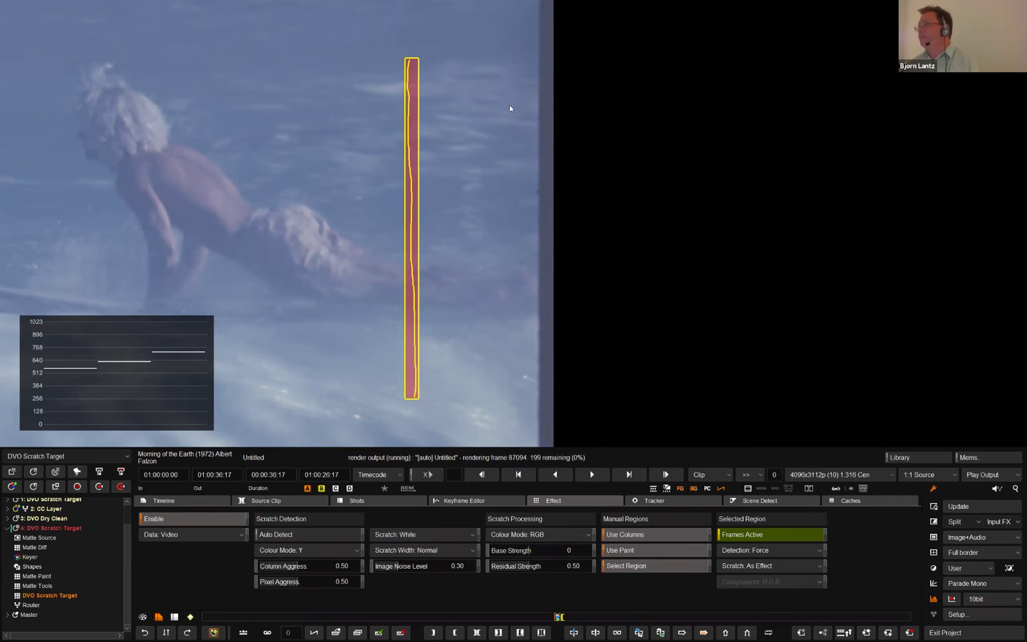
pyautogui.press('Right')
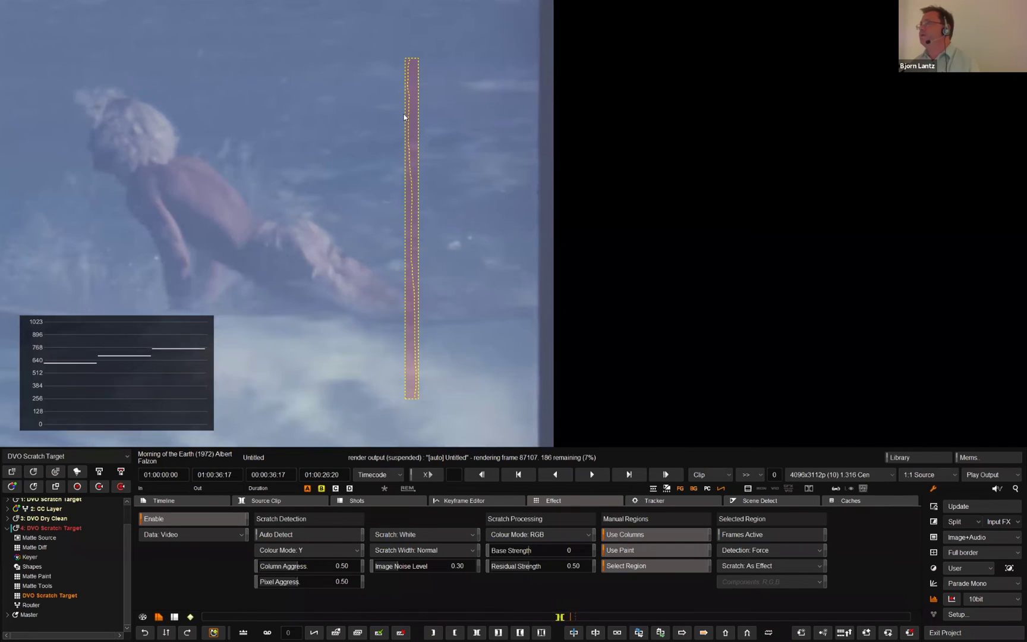
pyautogui.scroll(-2, 470, 158)
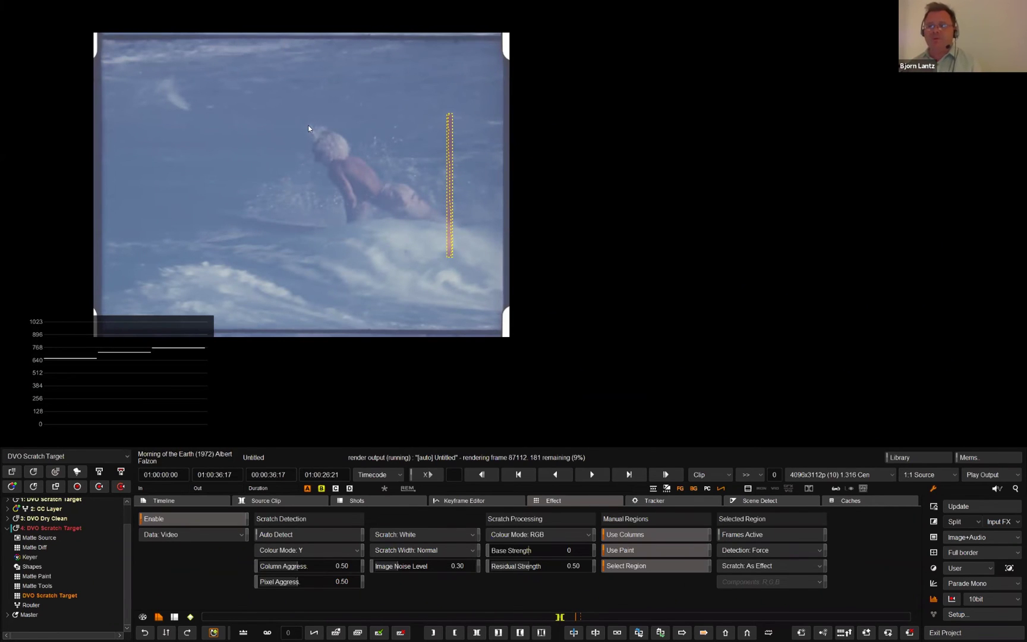
pyautogui.scroll(1, 280, 193)
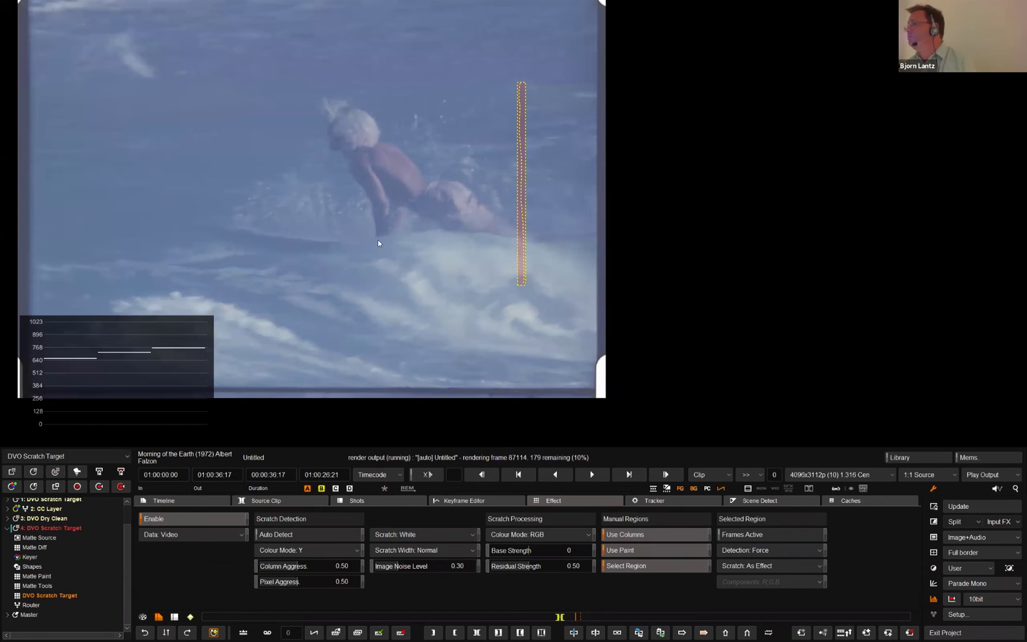
pyautogui.press('space')
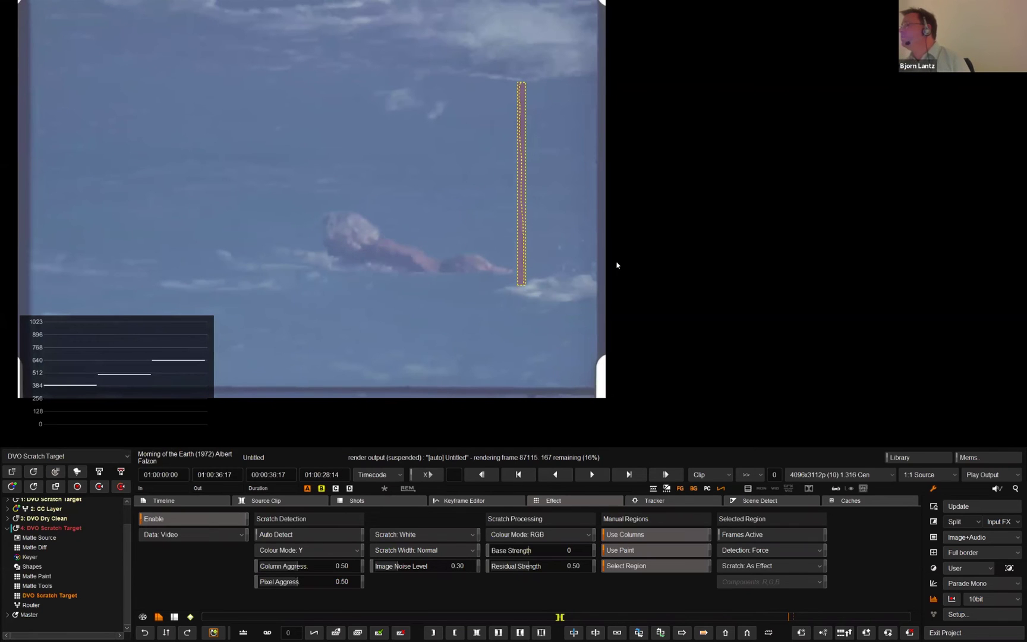
# Step: Turn off Select Region and paint a manual scratch region down the faint vertical scratch across the surfer's legs at 01:00:28:14
pyautogui.scroll(5, 472, 267)
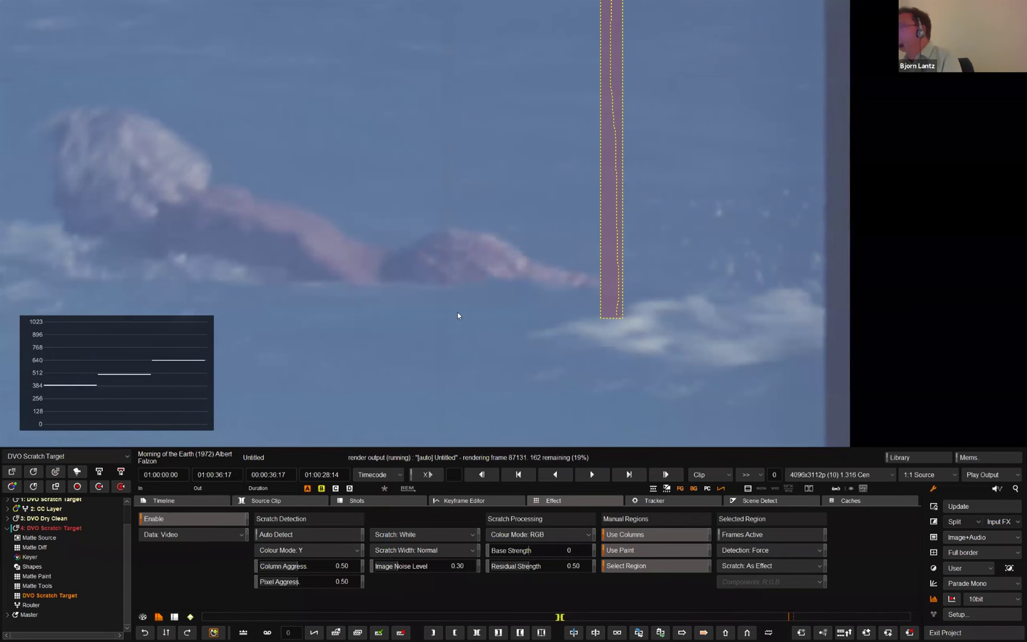
pyautogui.press('i')
pyautogui.press('i')
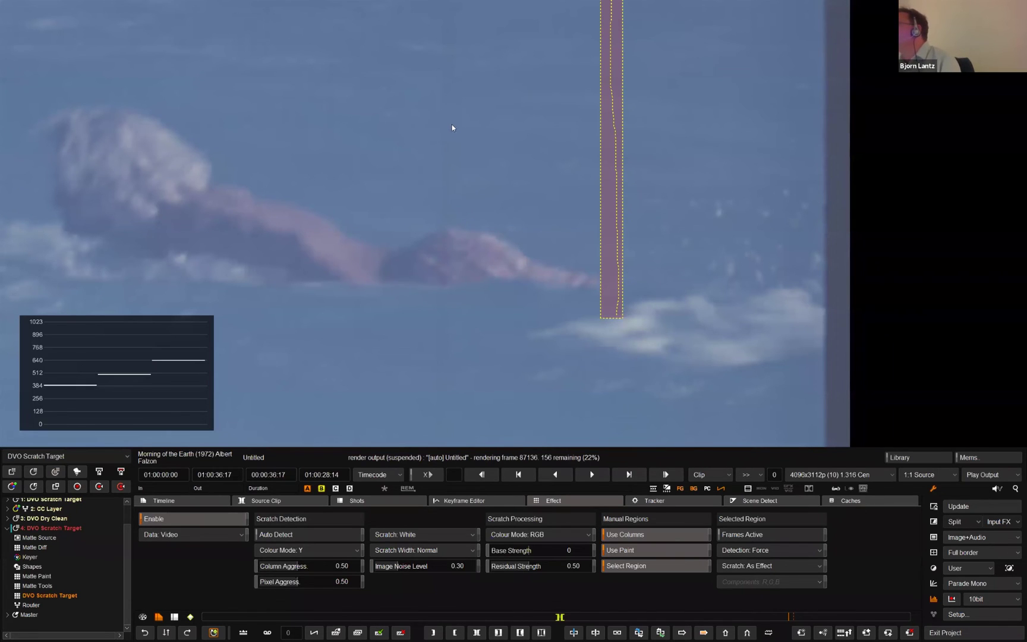
pyautogui.hotkey('ctrl', 's')
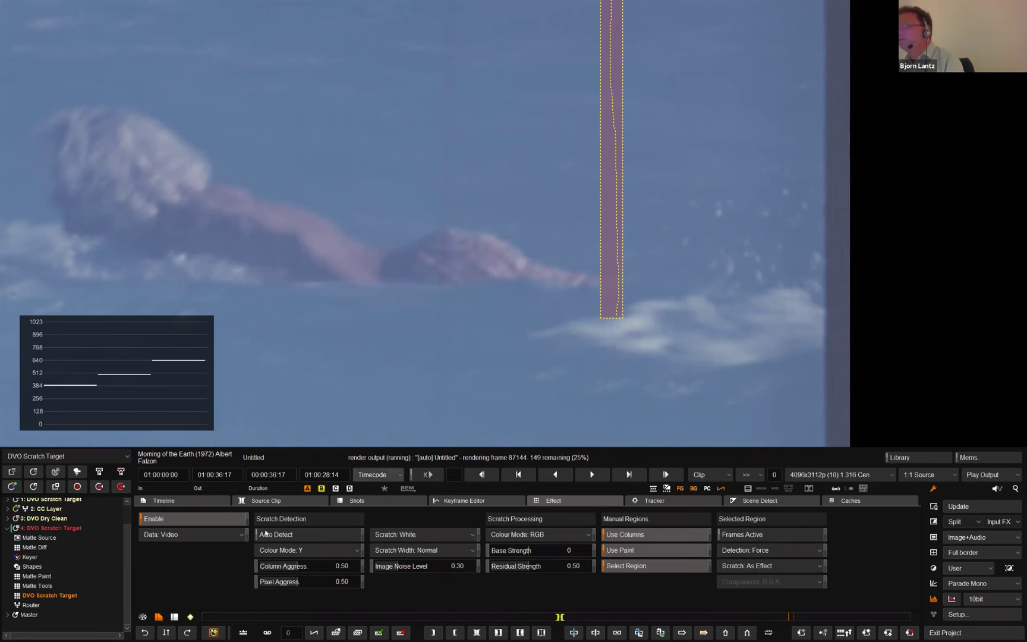
pyautogui.click(612, 566)
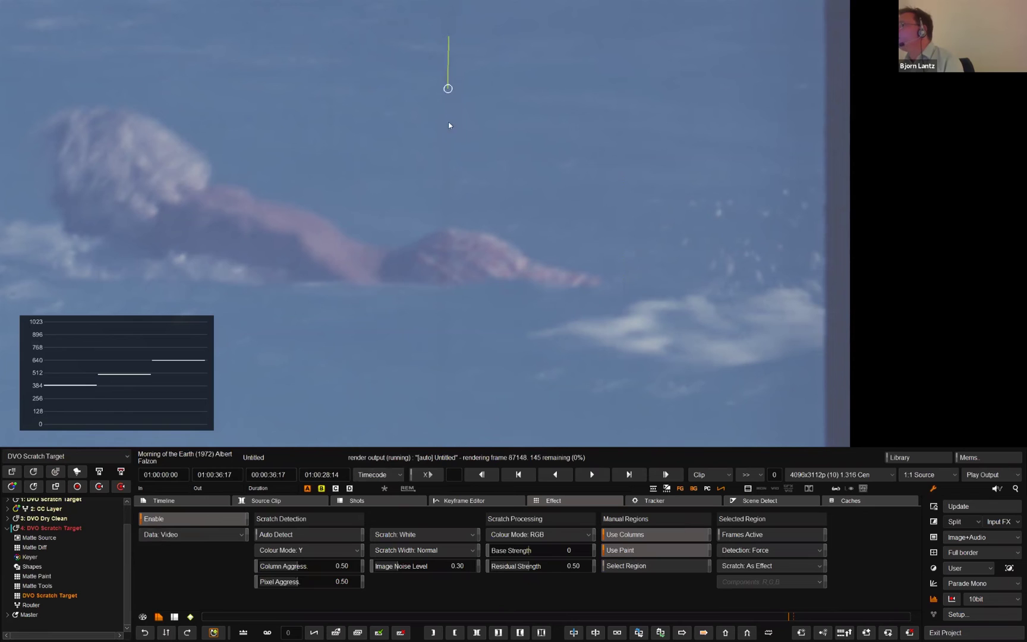
pyautogui.moveTo(449, 160); pyautogui.dragTo(440, 361)
pyautogui.moveTo(438, 406); pyautogui.dragTo(436, 416)
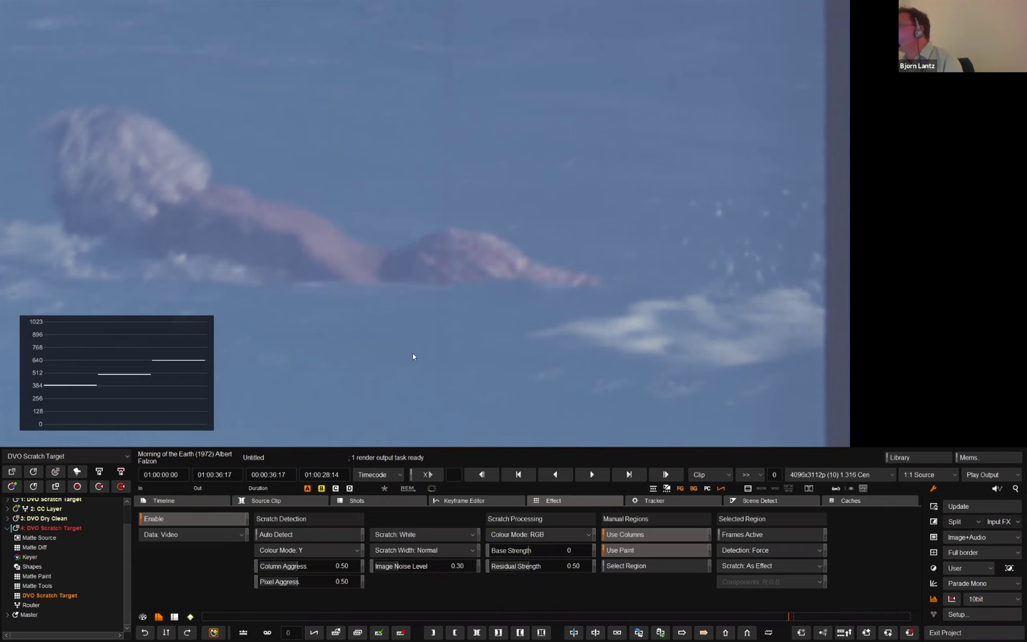
# Step: Examine the painted area around the surfer up close and in the full frame for leftover scratch
pyautogui.scroll(-2, 411, 138)
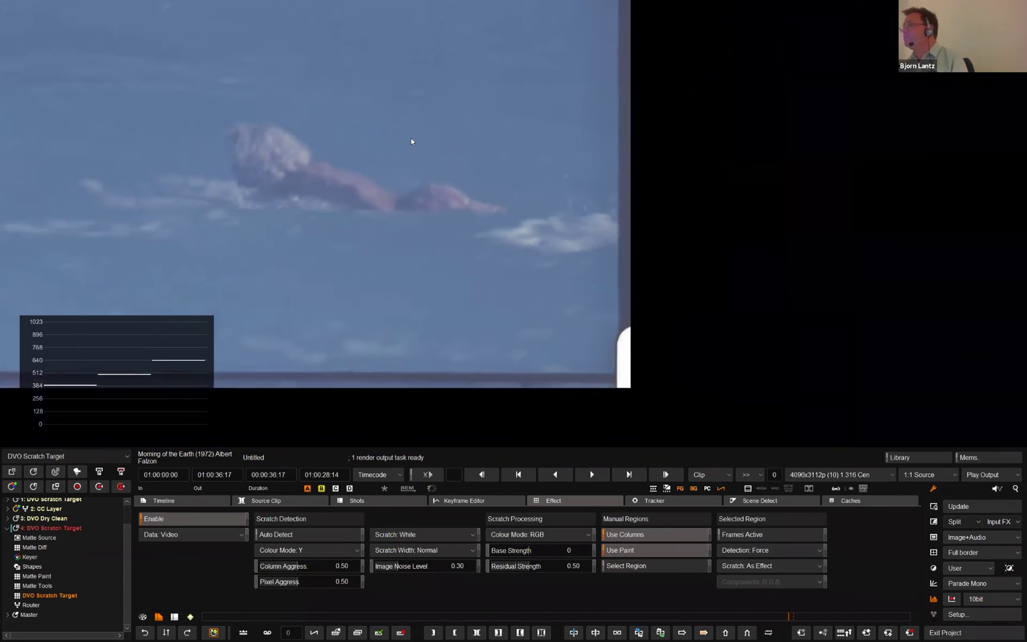
pyautogui.scroll(-1, 410, 138)
pyautogui.scroll(3, 362, 100)
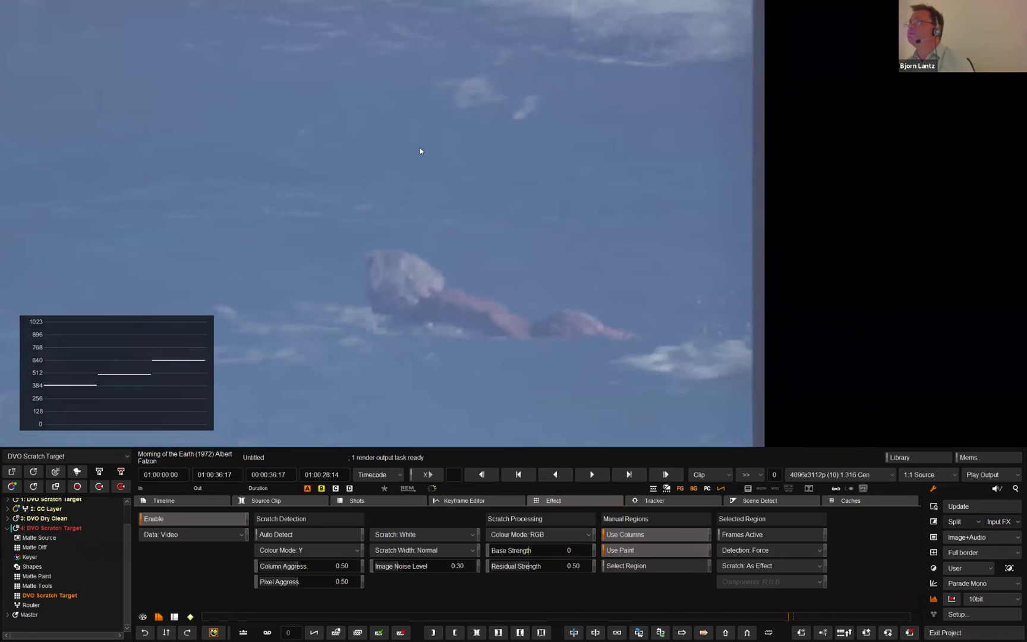
pyautogui.scroll(-1, 633, 221)
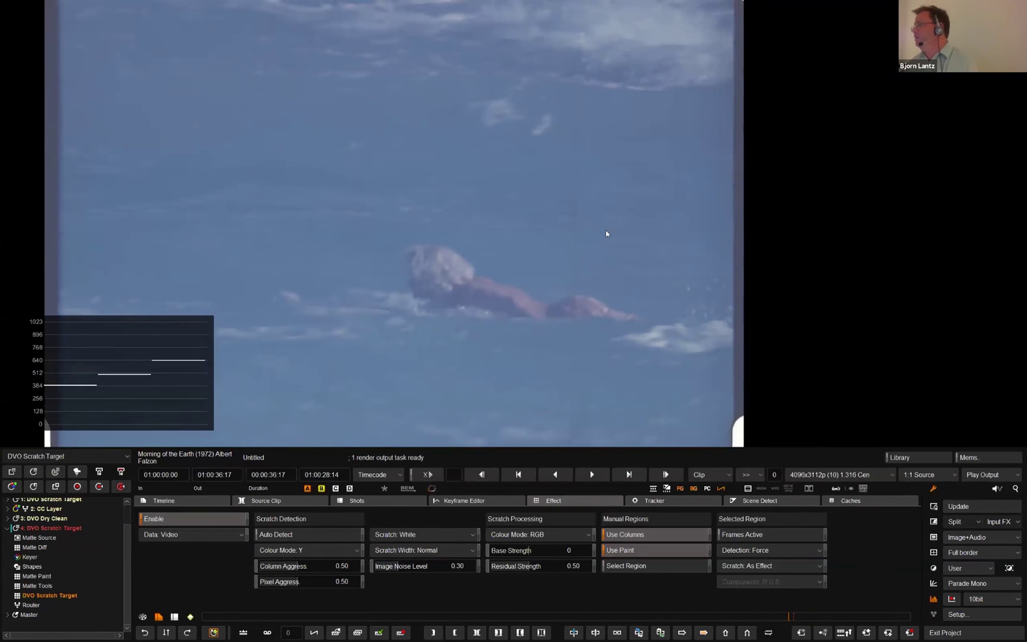
pyautogui.scroll(-1, 594, 229)
pyautogui.scroll(-1, 408, 245)
pyautogui.scroll(1, 353, 114)
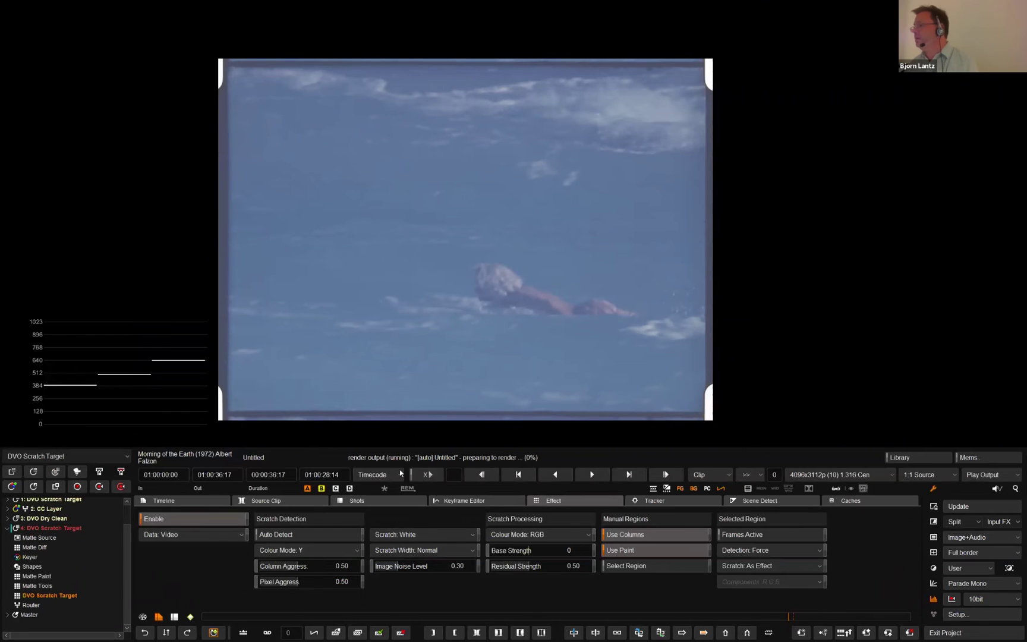
# Step: Show the timeline and turn on a Dual comparison of the result with Input FX
pyautogui.click(180, 500)
pyautogui.scroll(-5, 663, 604)
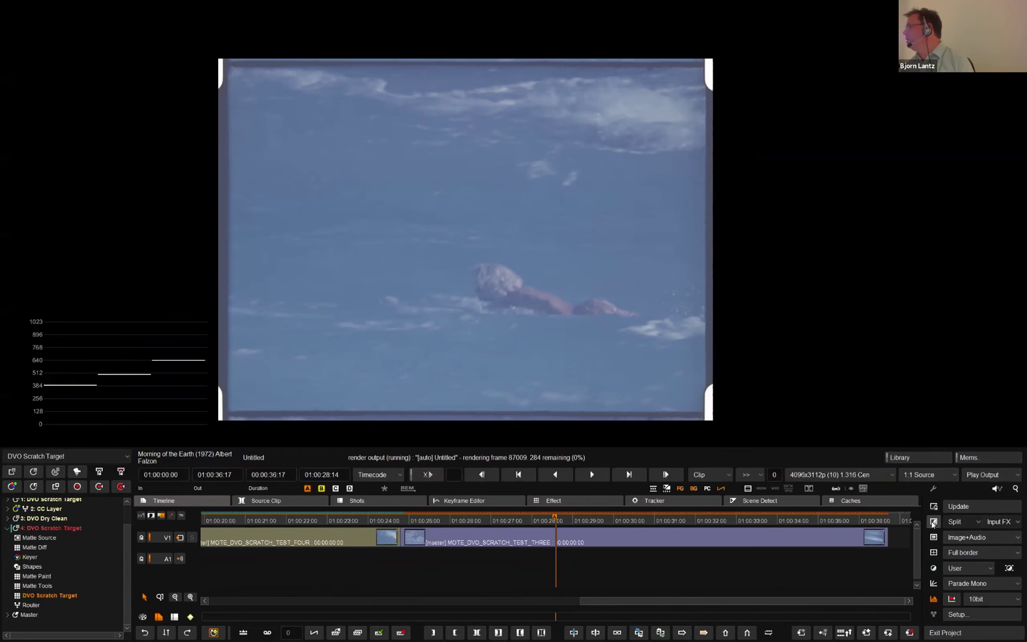
pyautogui.click(955, 523)
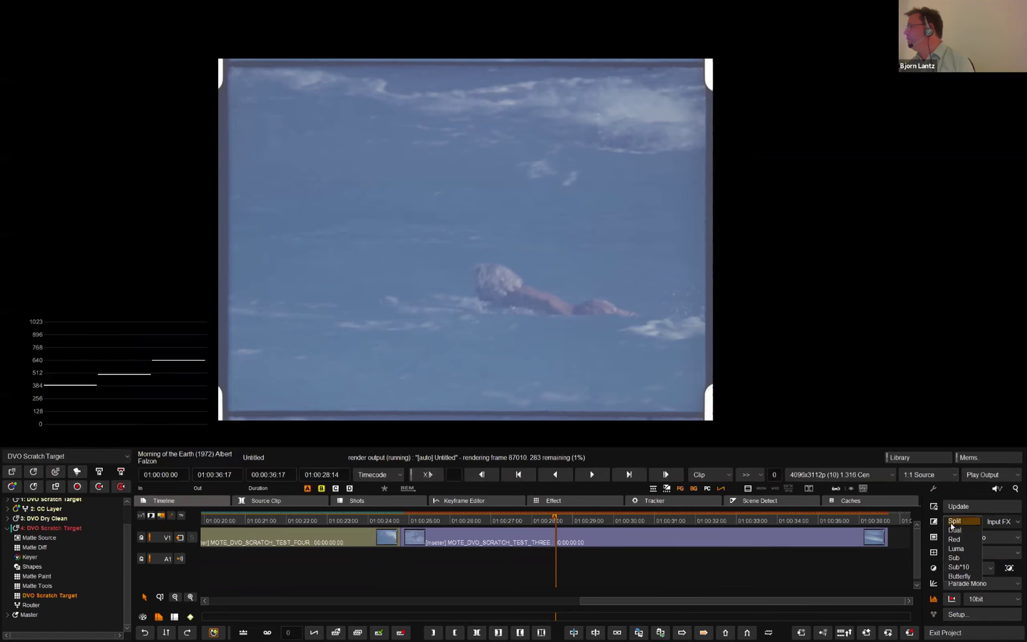
pyautogui.click(950, 531)
pyautogui.click(933, 521)
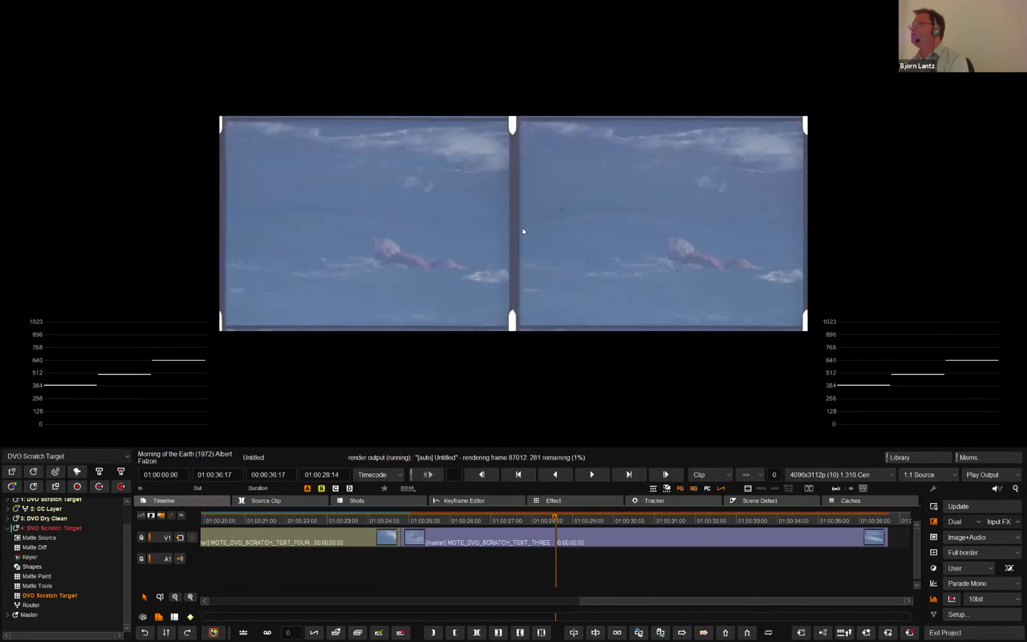
pyautogui.scroll(3, 514, 230)
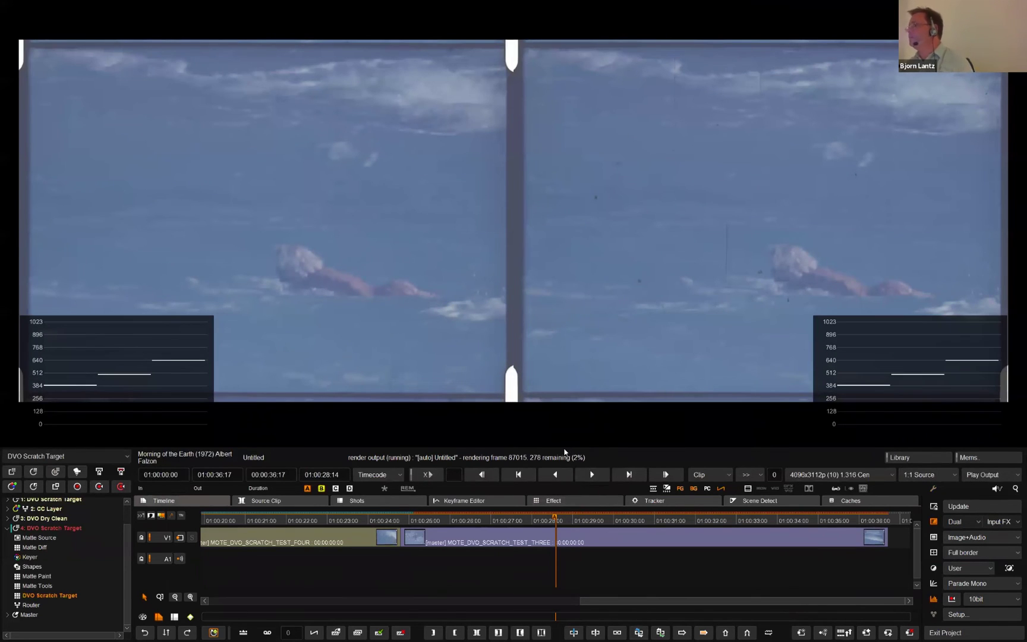
# Step: Play the MOTE_DVO_SCRATCH_TEST_THREE shot from its start up to 01:00:25:07 in the side-by-side comparison
pyautogui.click(518, 474)
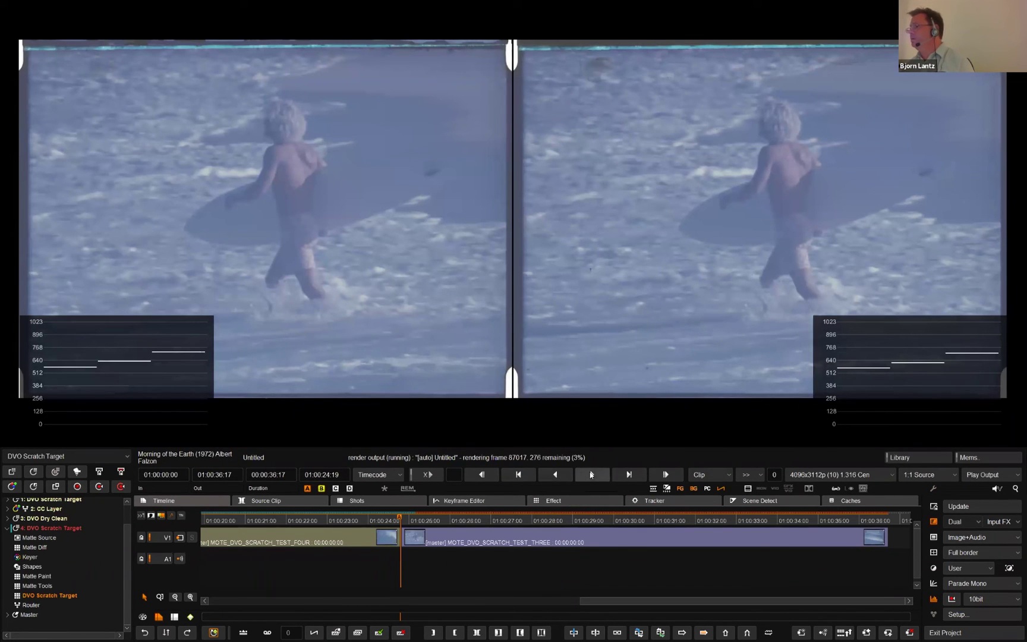
pyautogui.click(592, 478)
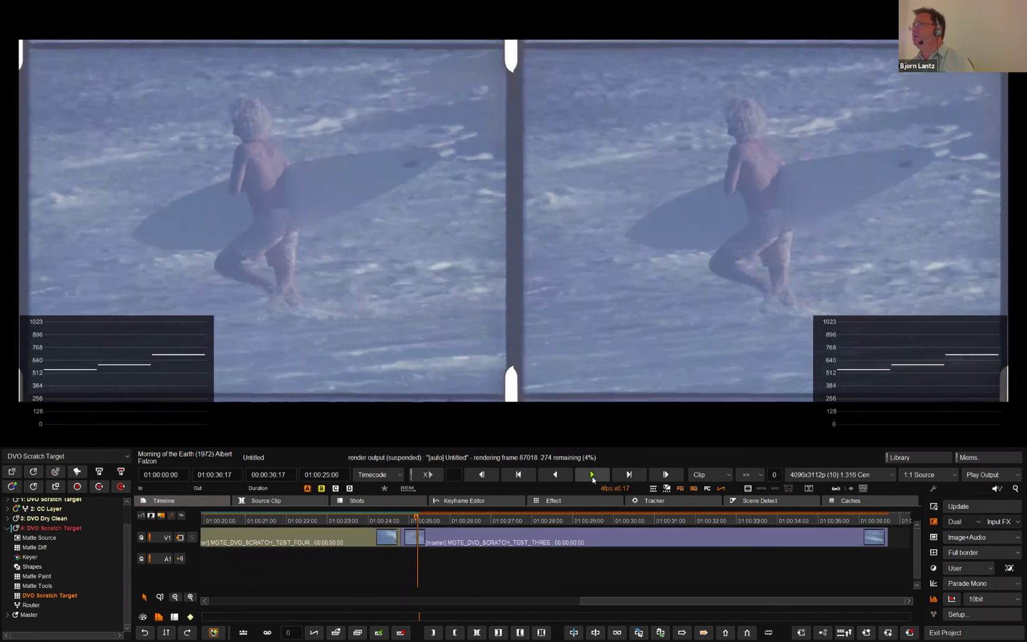
pyautogui.click(592, 475)
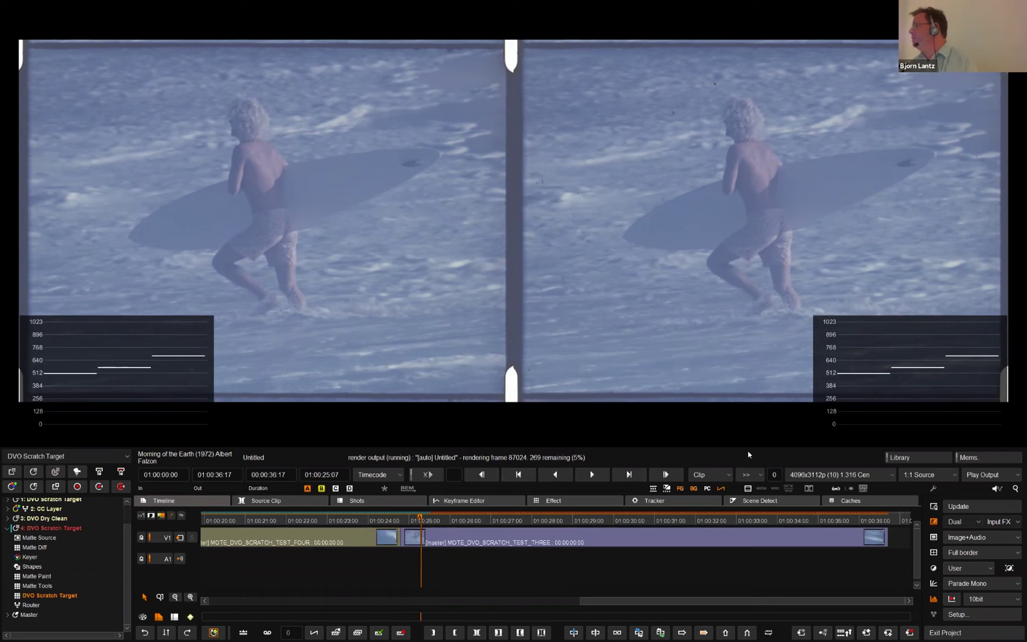
# Step: Compare the result against Source instead and play the surfer shot on to 01:00:26:06
pyautogui.click(1010, 530)
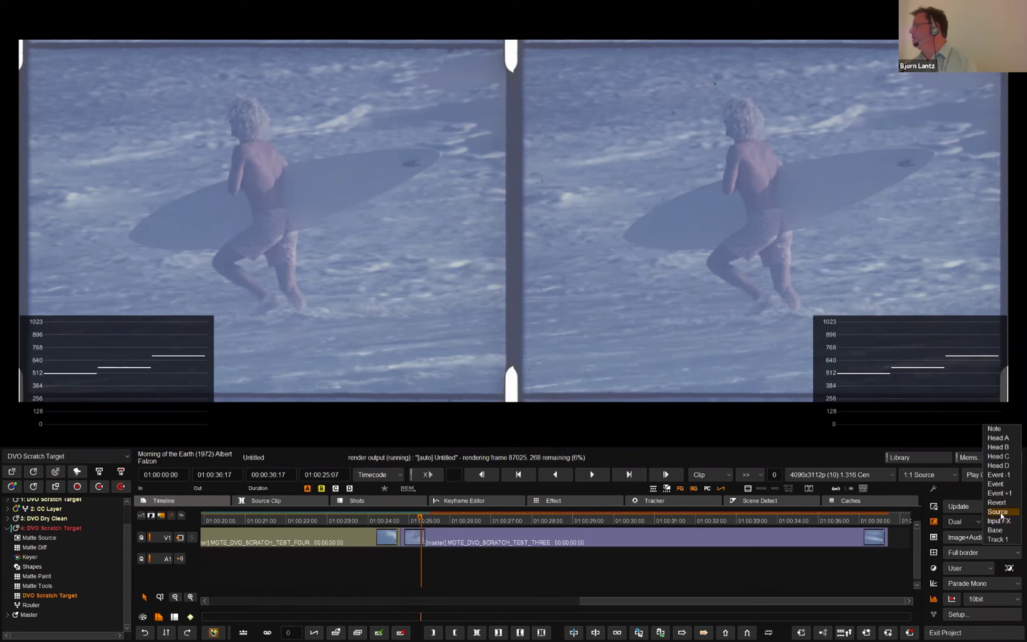
pyautogui.click(998, 512)
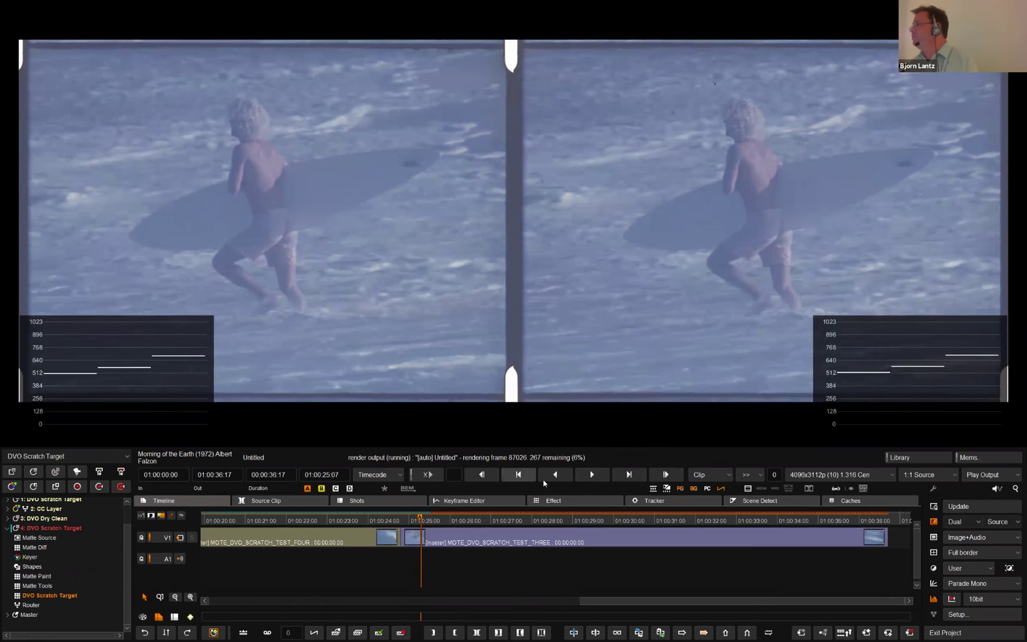
pyautogui.click(592, 474)
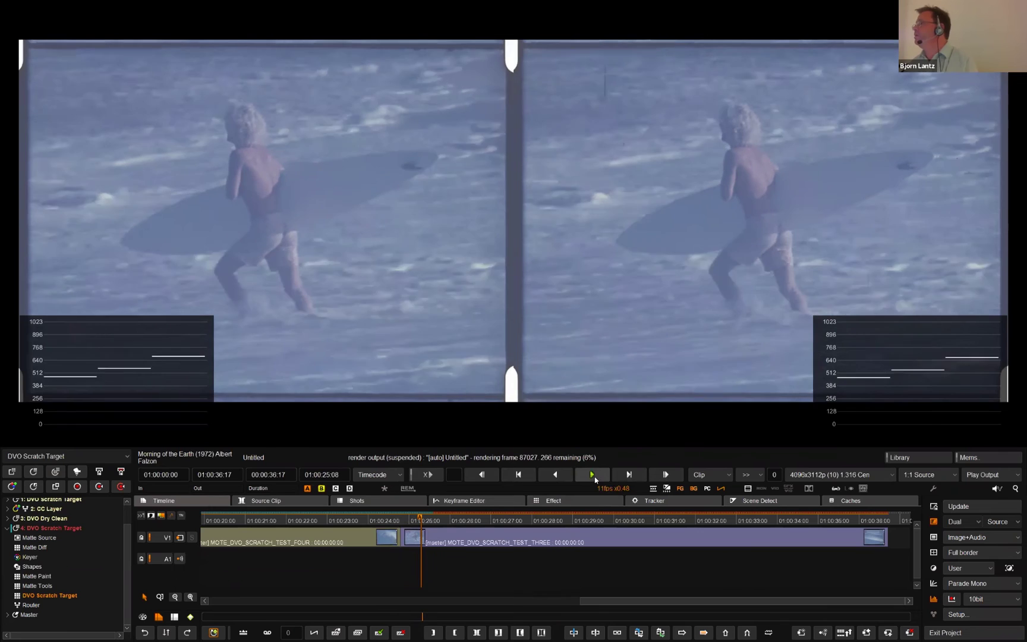
pyautogui.click(595, 479)
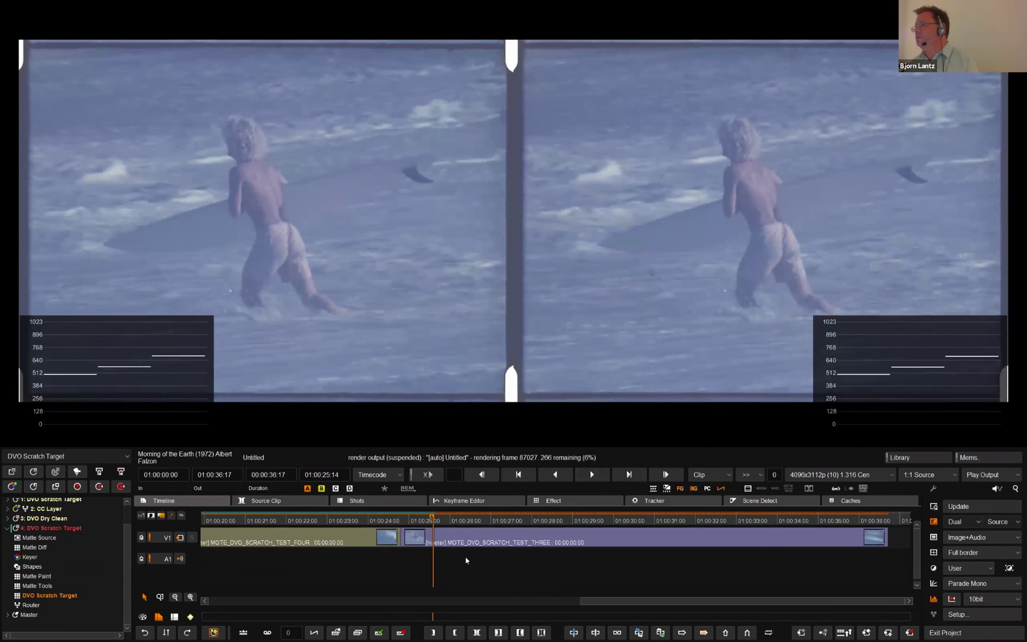
pyautogui.scroll(2, 467, 570)
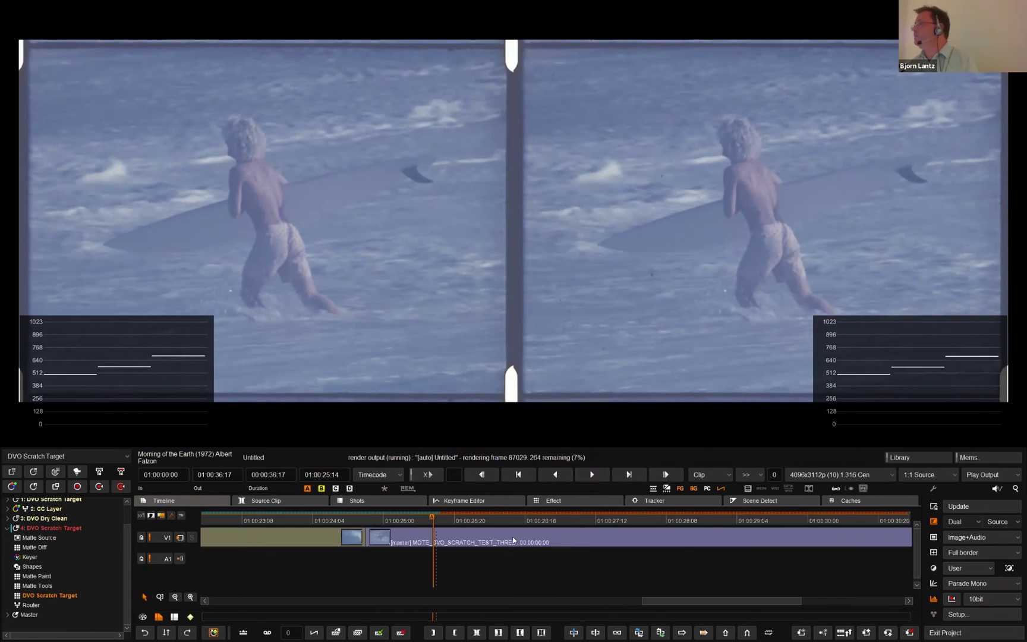
pyautogui.scroll(1, 523, 564)
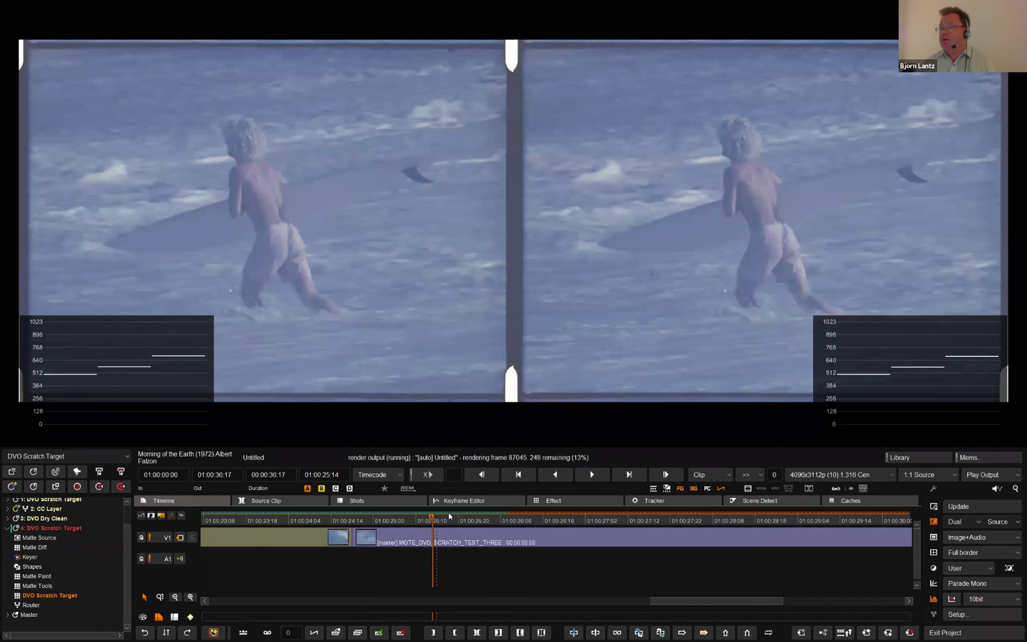
pyautogui.click(586, 473)
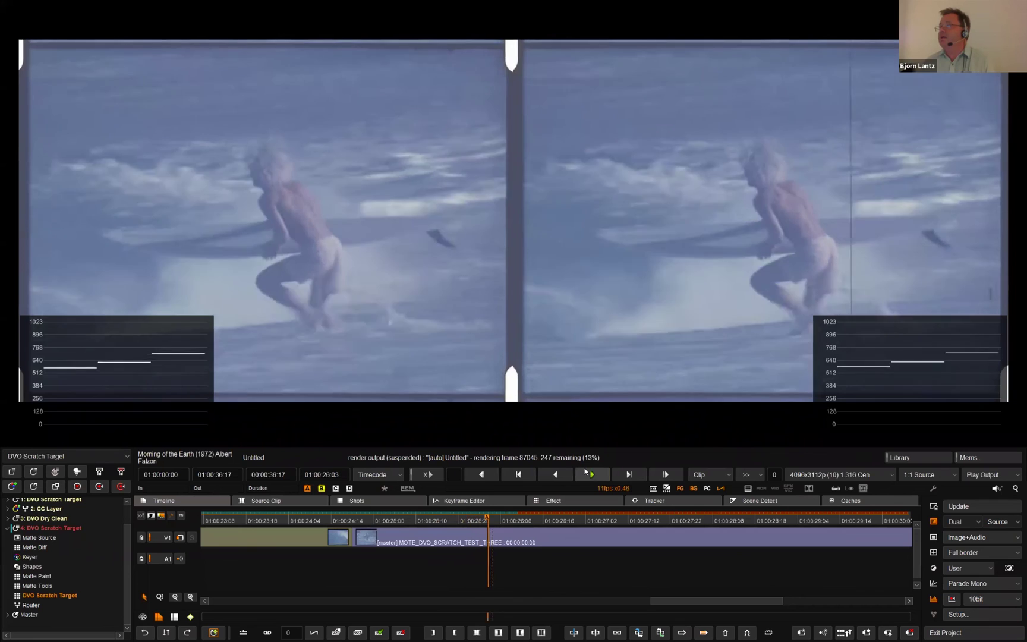
pyautogui.press('space')
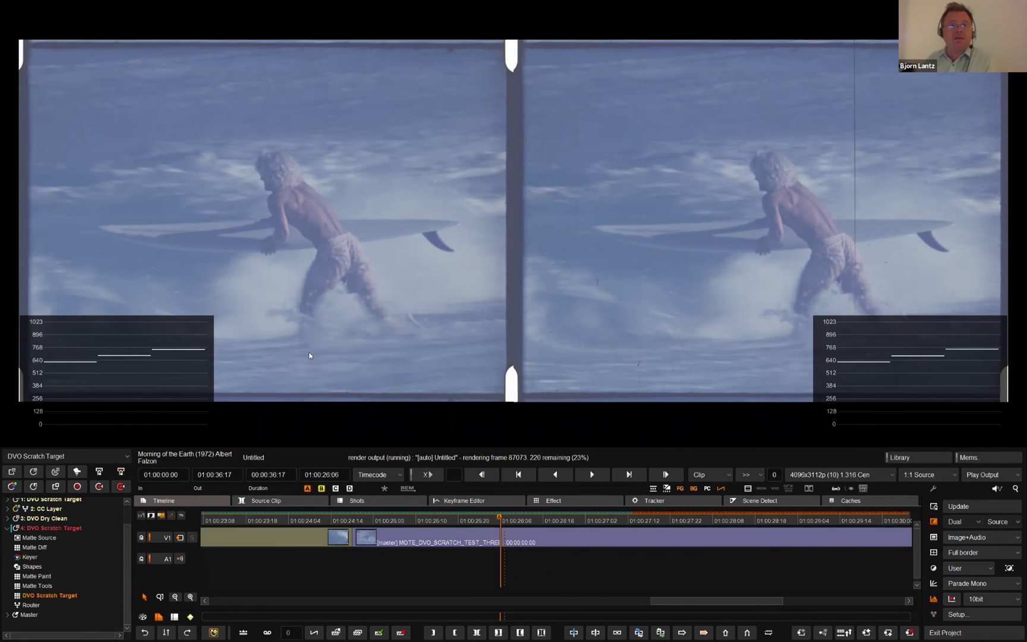
pyautogui.hotkey('ctrl', 's')
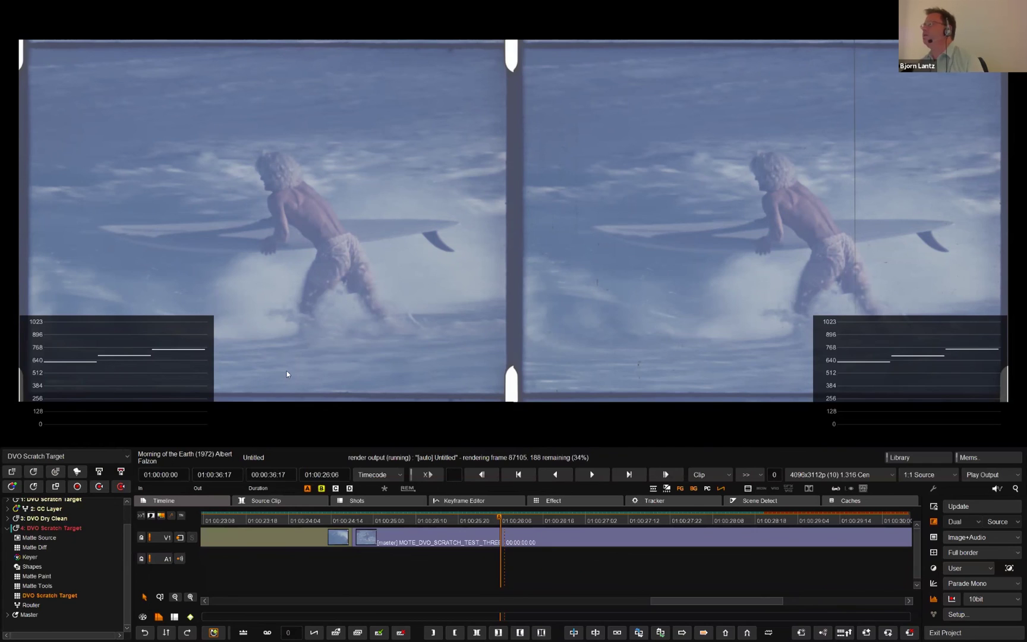
# Step: Go to the MOTE_DVO_SCRATCH_TEST_FOUR shot and step backwards from 01:00:22:02 to 01:00:21:07, examining it for scratches against the source
pyautogui.scroll(-2, 286, 374)
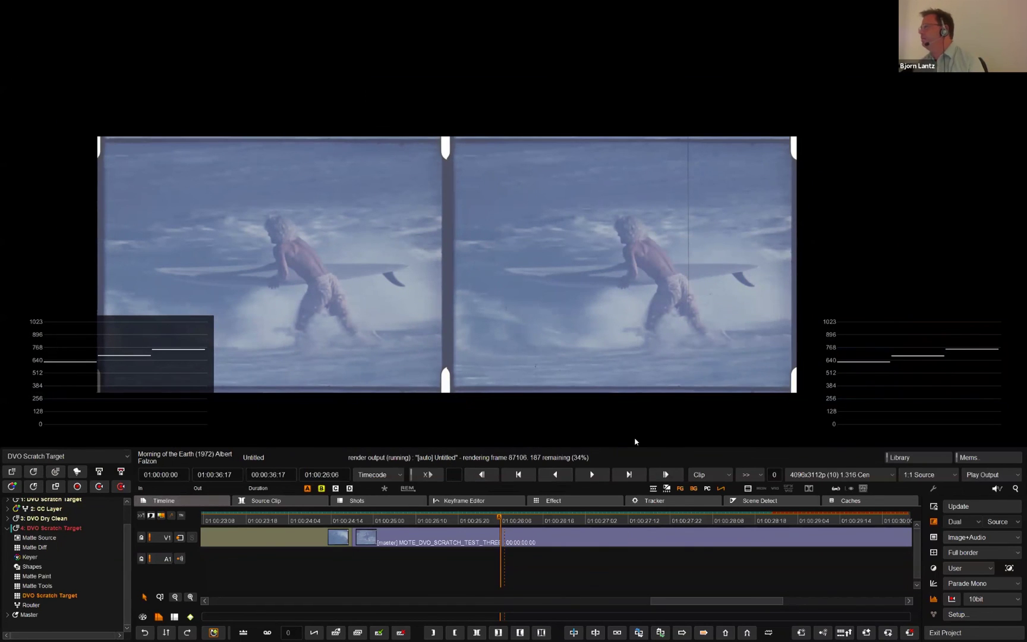
pyautogui.scroll(-5, 526, 532)
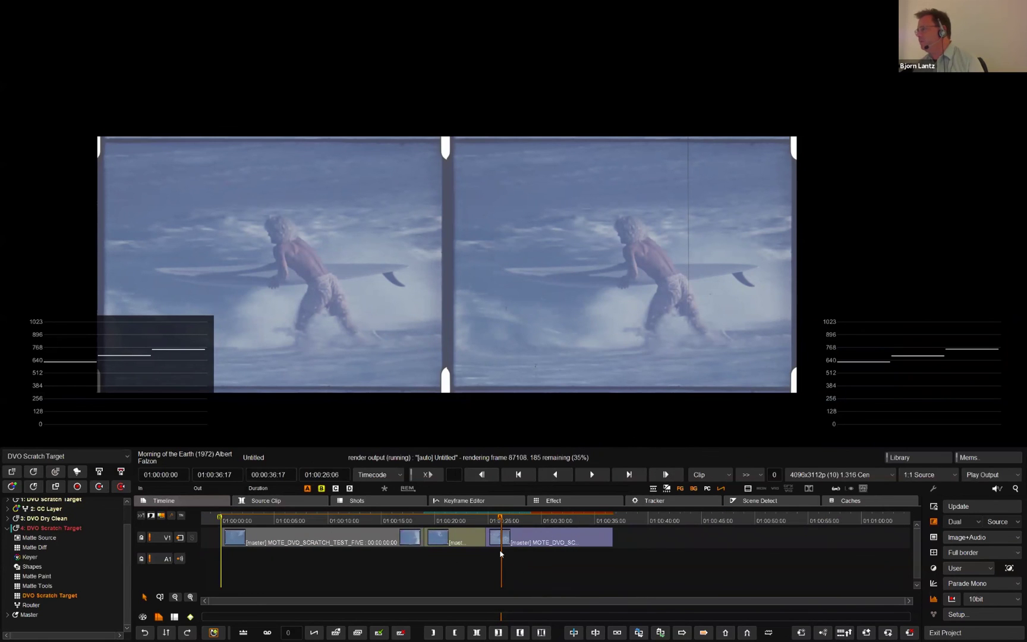
pyautogui.click(441, 519)
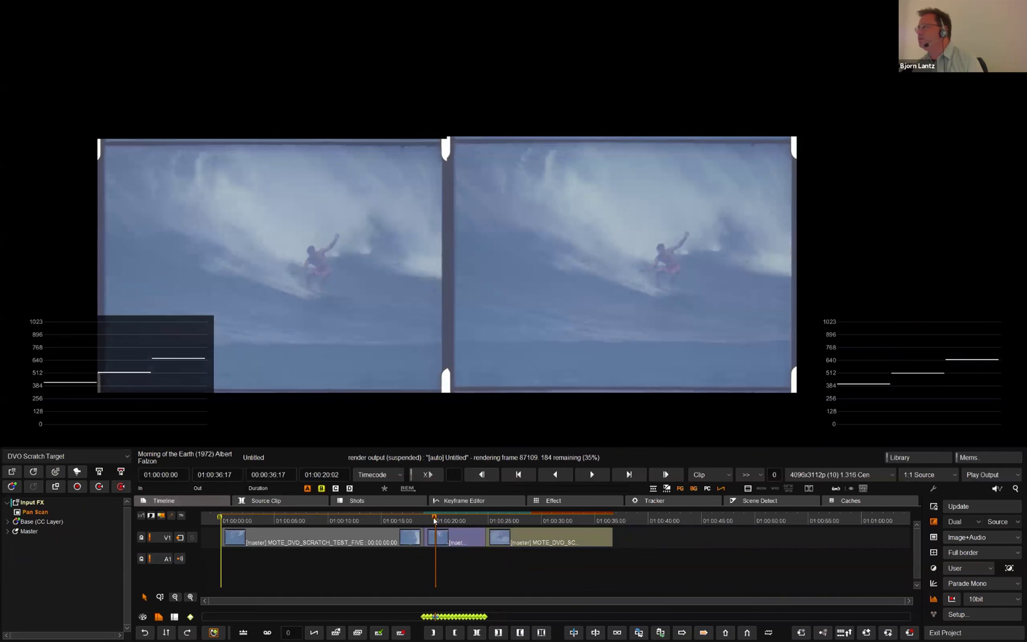
pyautogui.moveTo(440, 518); pyautogui.dragTo(457, 516)
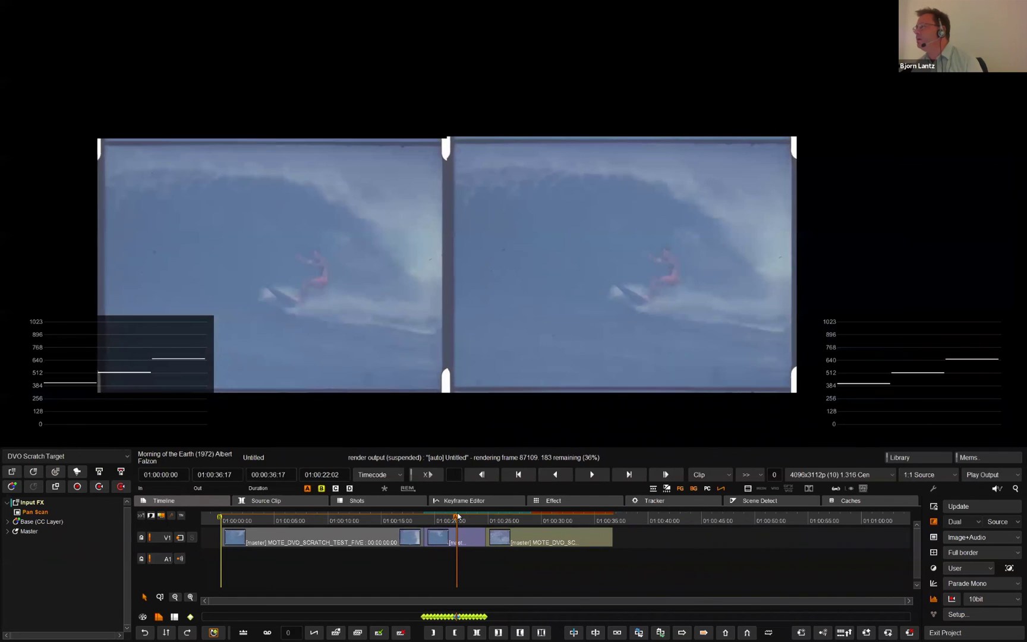
pyautogui.press('Left')
pyautogui.press('Left')
pyautogui.press('Left')
pyautogui.press('Left')
pyautogui.press('Left')
pyautogui.press('Left')
pyautogui.press('Left')
pyautogui.press('Left')
pyautogui.press('Left')
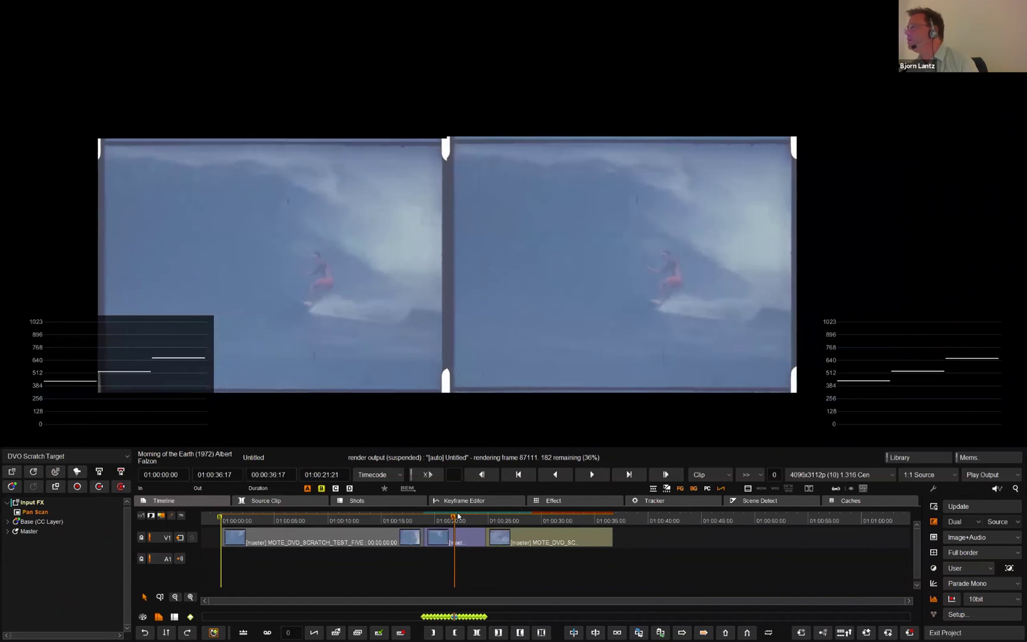
pyautogui.press('Left')
pyautogui.press('Left')
pyautogui.press('Left')
pyautogui.press('Left')
pyautogui.press('Left')
pyautogui.press('Left')
pyautogui.press('Left')
pyautogui.press('Left')
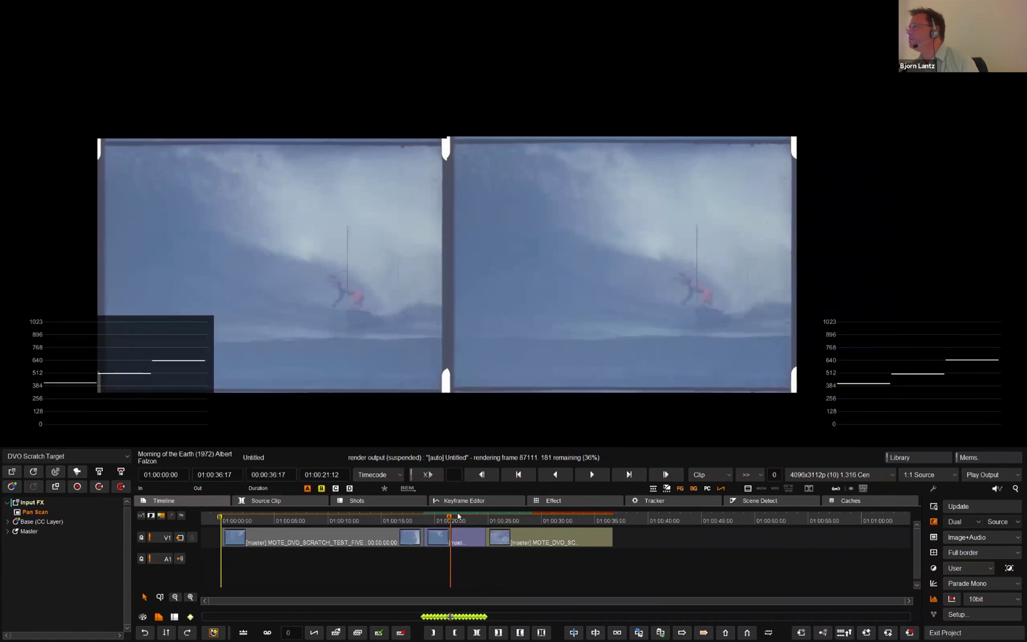
pyautogui.press('Left')
pyautogui.press('Left')
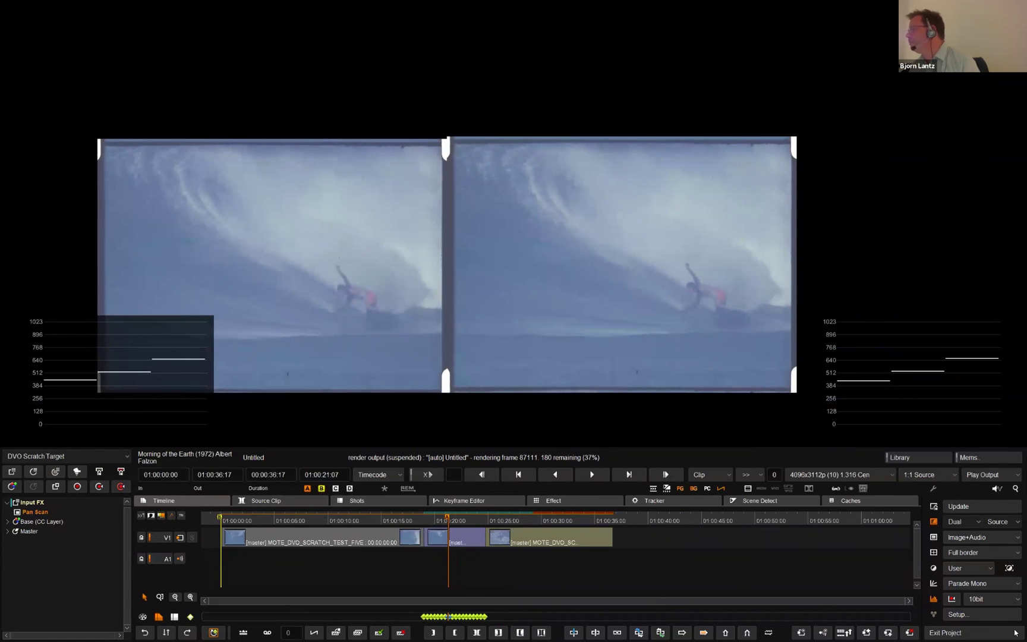
# Step: Turn off the comparison and append the three master scratch test clips from the library to the timeline at 01:00:38:00
pyautogui.click(934, 521)
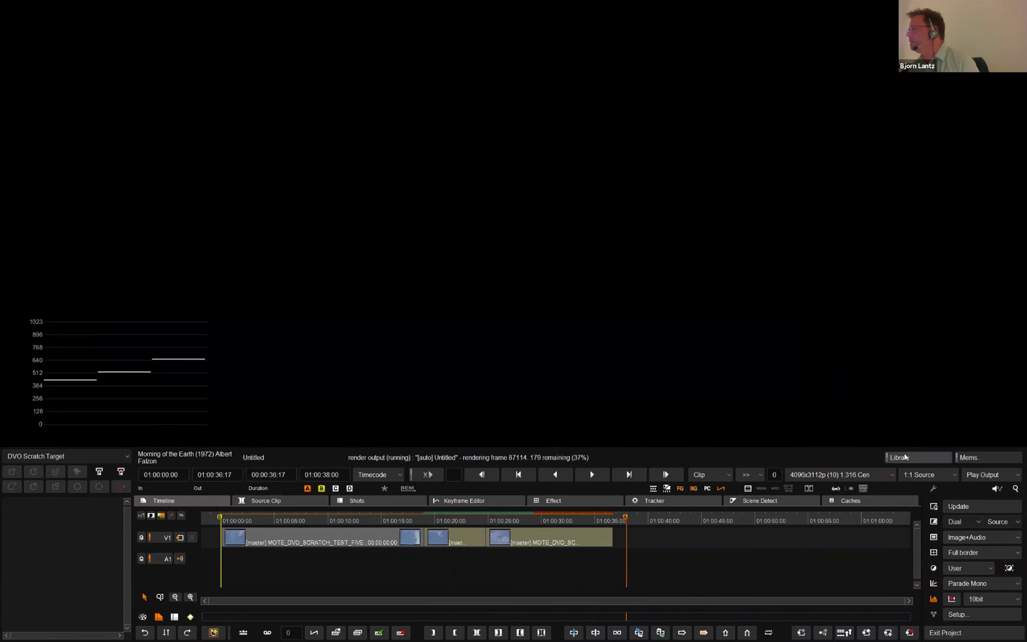
pyautogui.click(905, 457)
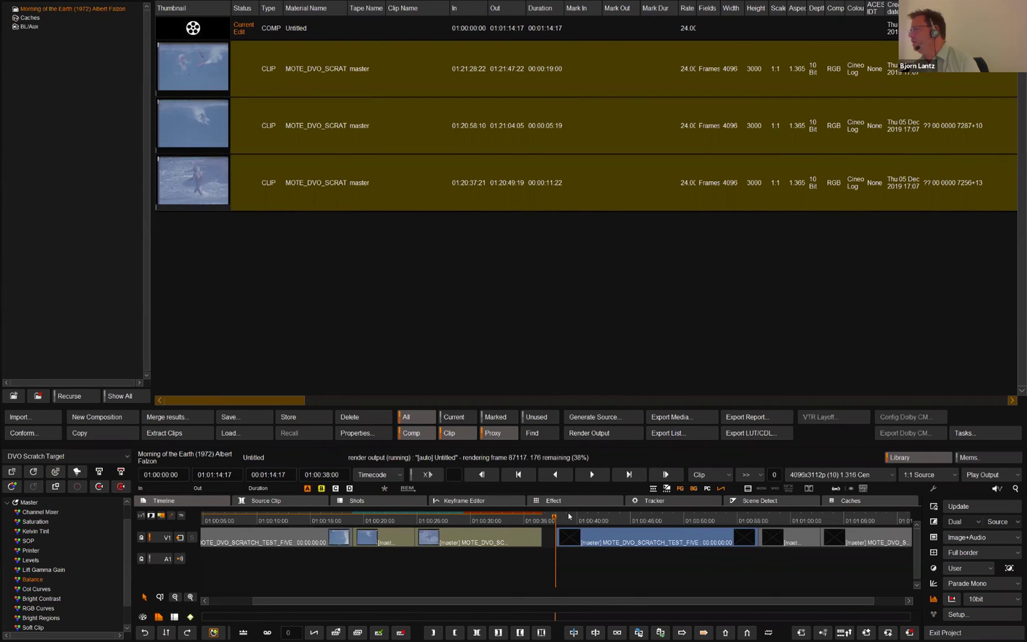
pyautogui.click(848, 521)
pyautogui.click(919, 458)
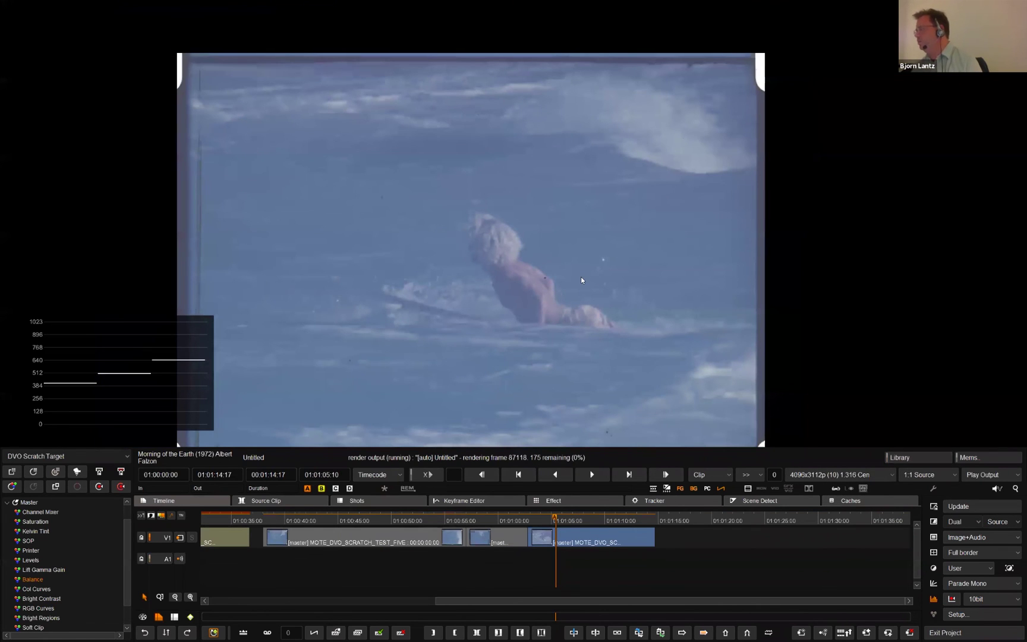
# Step: Stop playback in the last appended surfer shot and step between 01:01:05:15 and 01:01:05:19, examining the vertical scratches frame by frame
pyautogui.press('space')
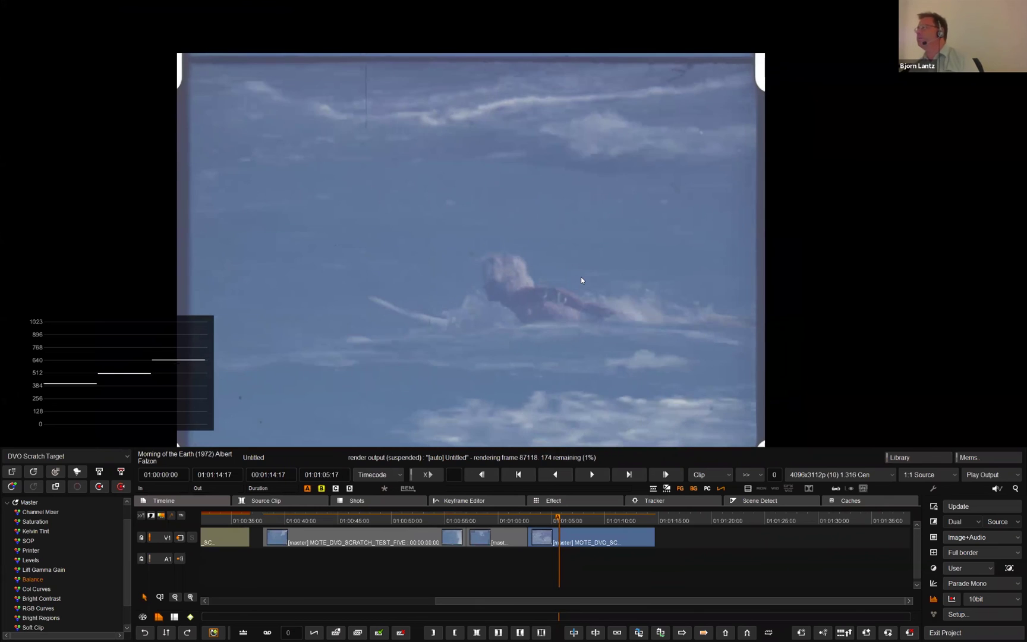
pyautogui.press('Left')
pyautogui.press('Left')
pyautogui.press('Left')
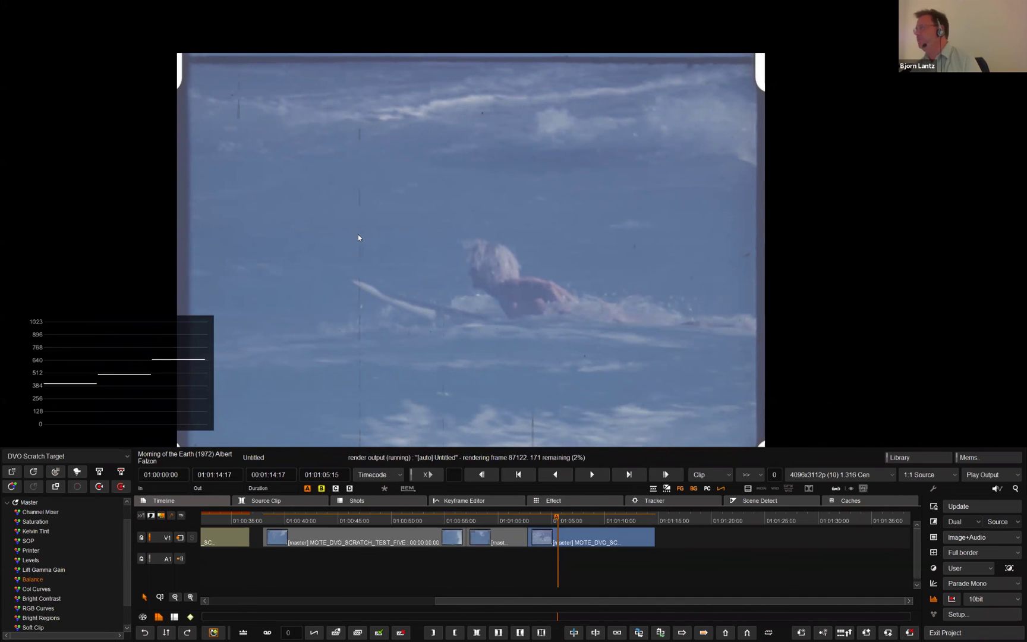
pyautogui.press('Right')
pyautogui.press('Right')
pyautogui.press('Right')
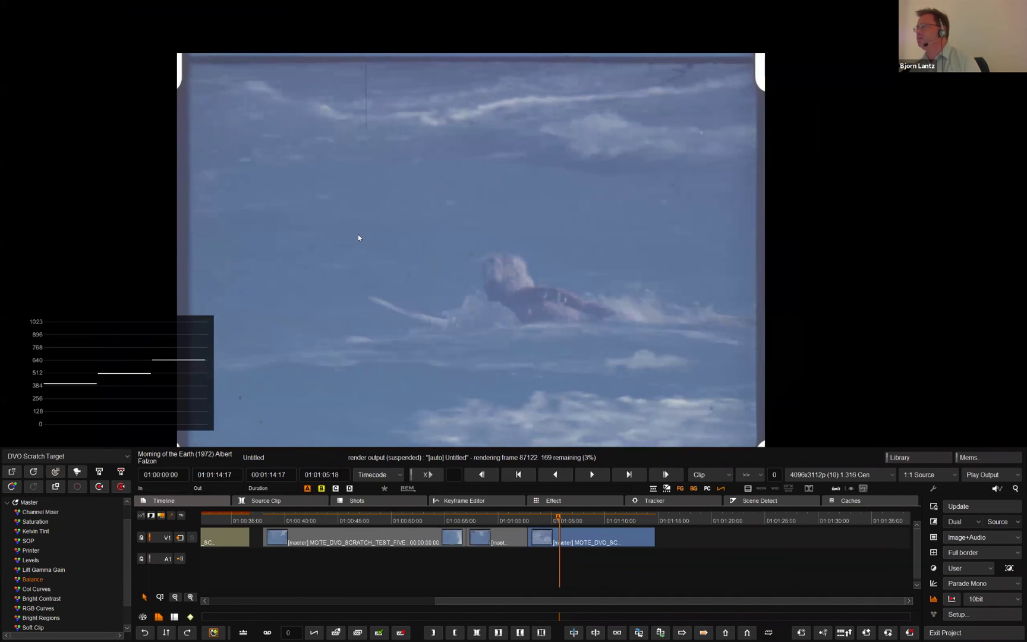
pyautogui.press('Right')
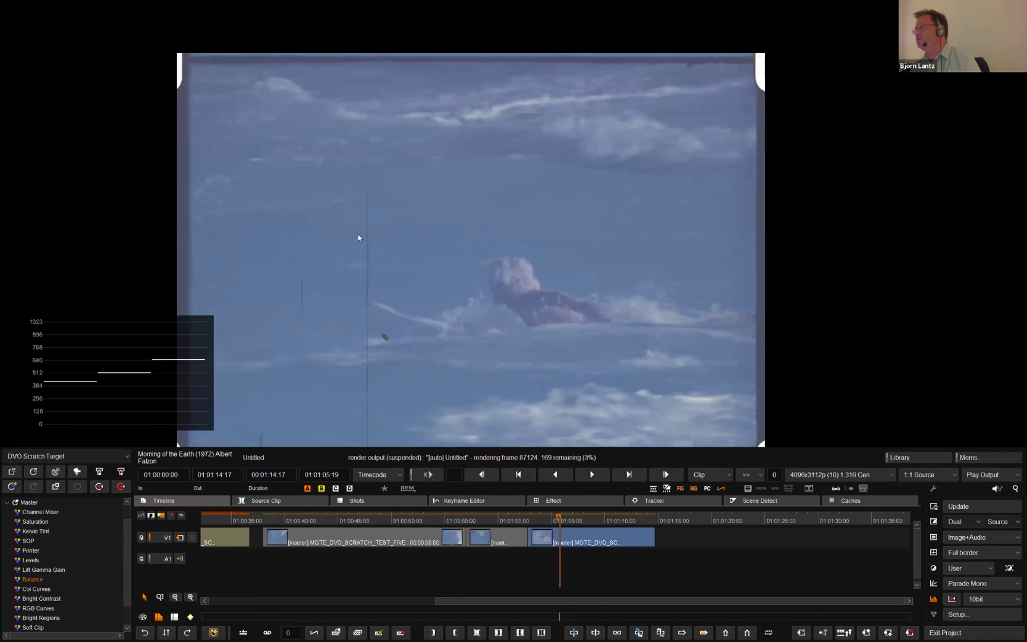
pyautogui.press('Left')
pyautogui.press('Left')
pyautogui.press('Left')
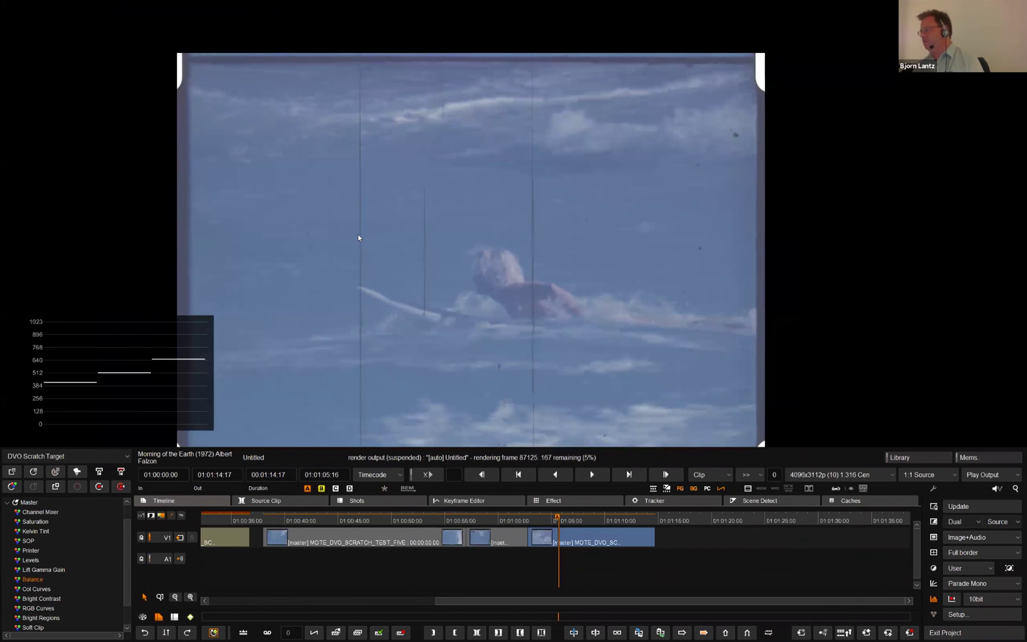
pyautogui.press('Left')
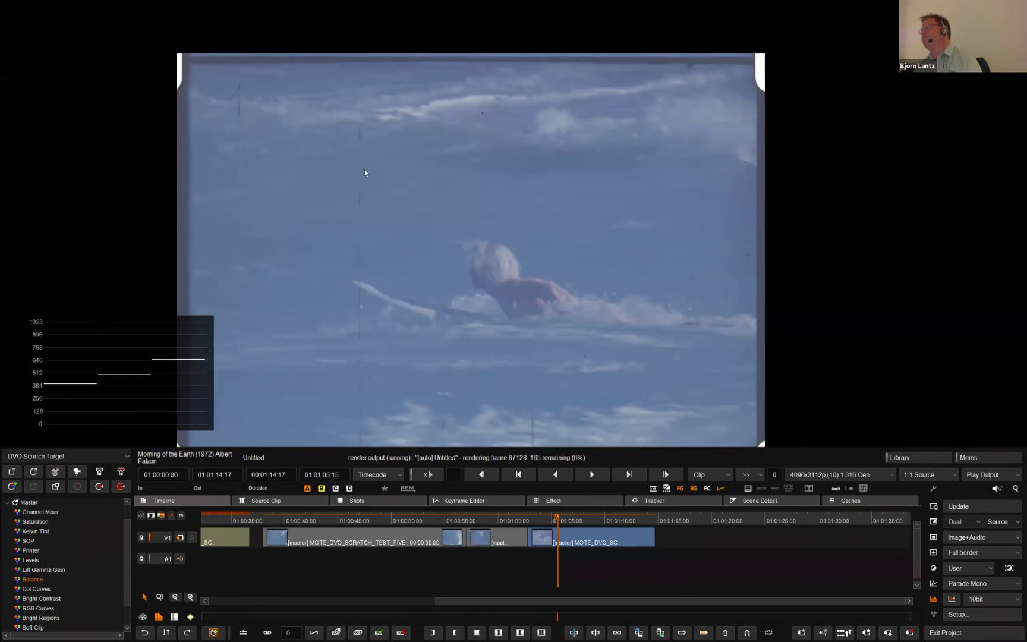
# Step: Add a DVO Scratch Target effect to the last surfer clip and open its settings
pyautogui.scroll(-1, 401, 56)
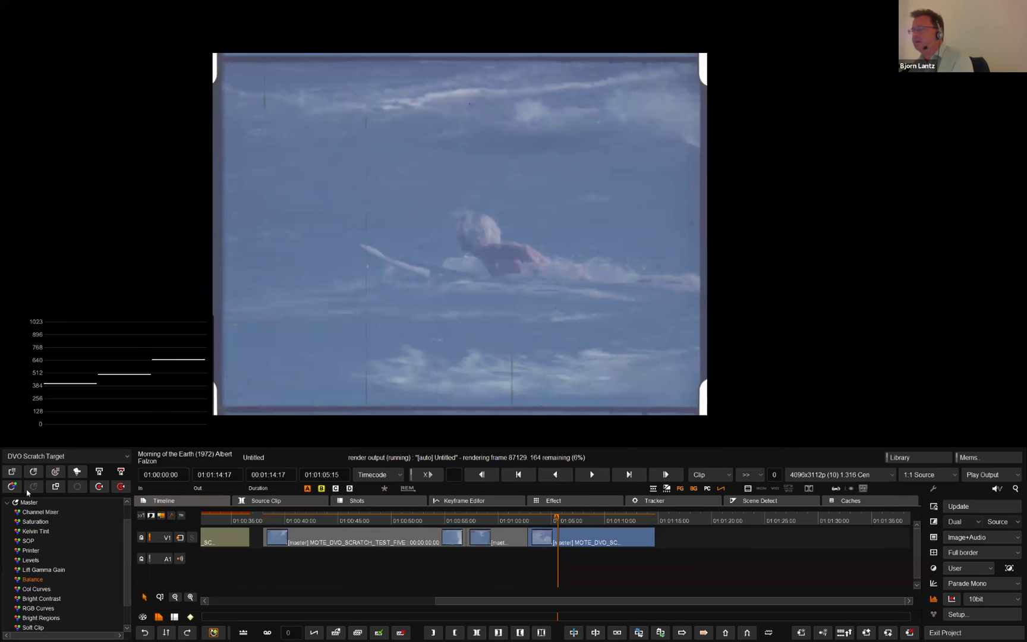
pyautogui.click(33, 473)
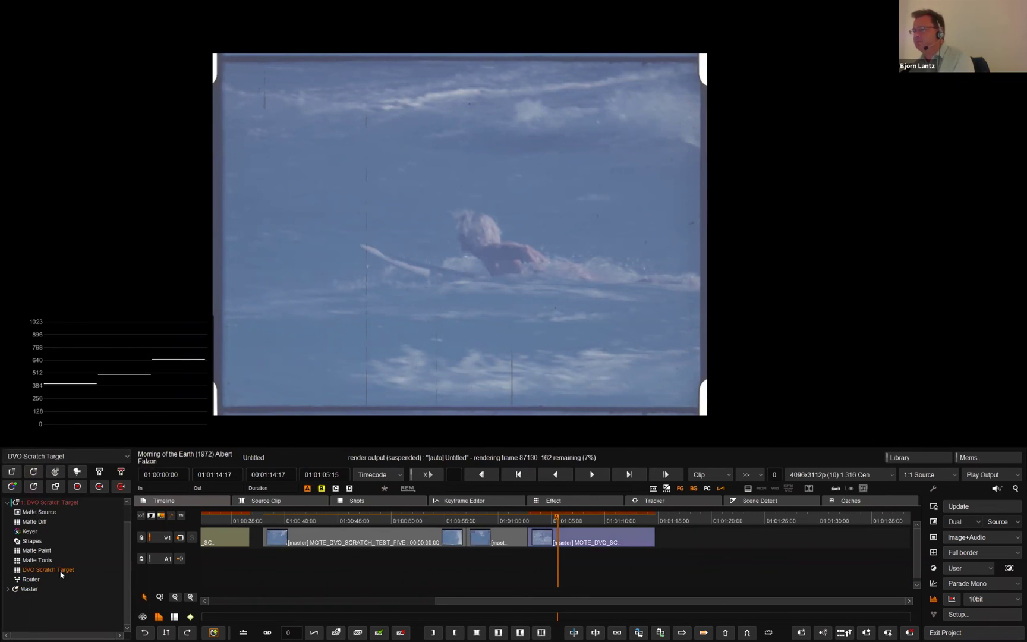
pyautogui.click(60, 570)
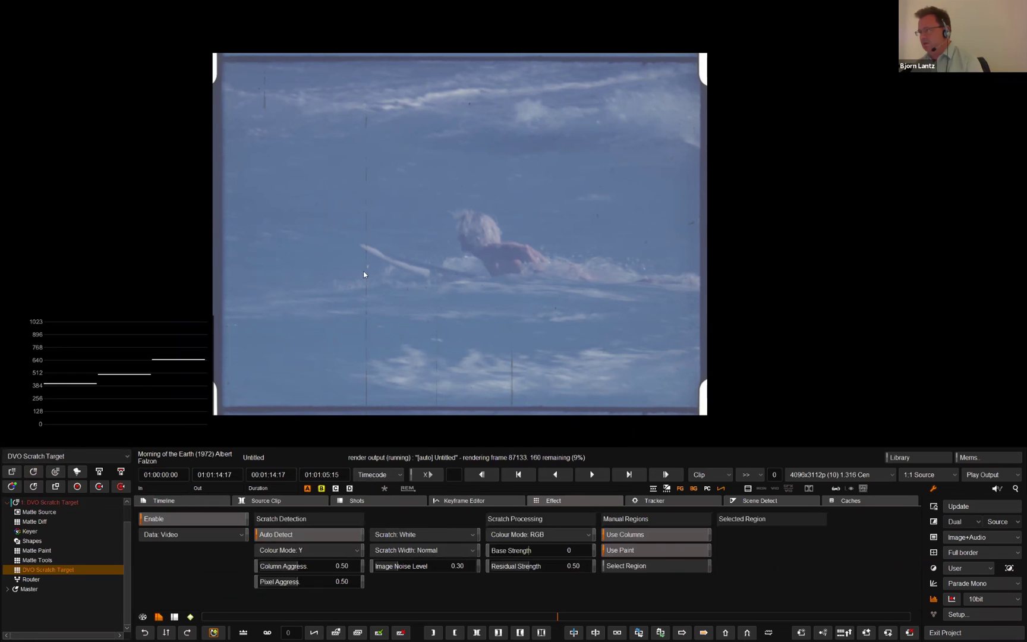
# Step: Draw a narrow column region over the vertical scratch at the surfboard's tip on frame 01:01:05:15
pyautogui.scroll(1, 364, 266)
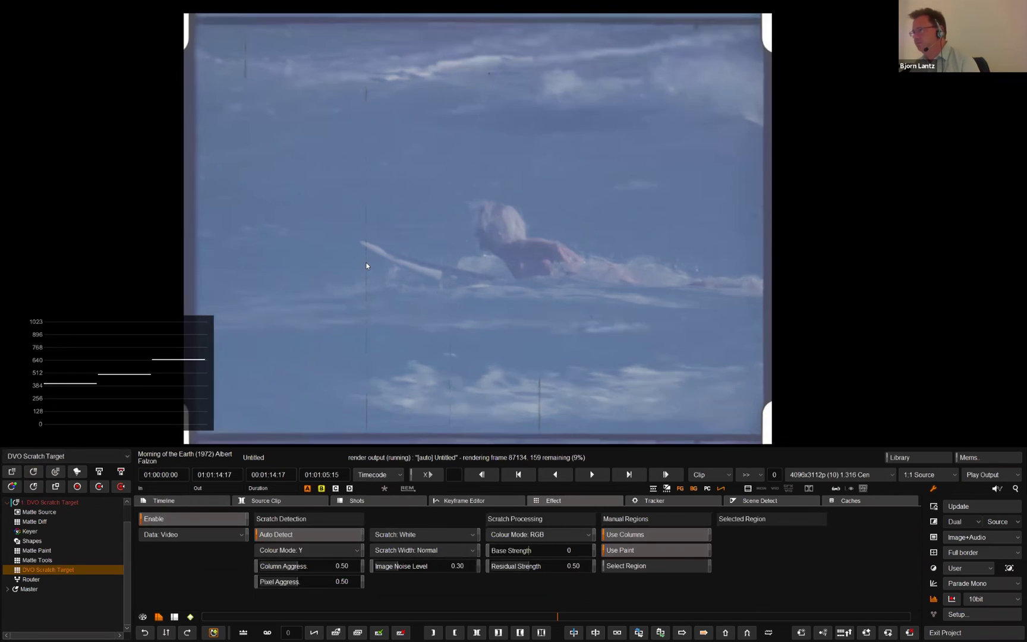
pyautogui.scroll(4, 364, 264)
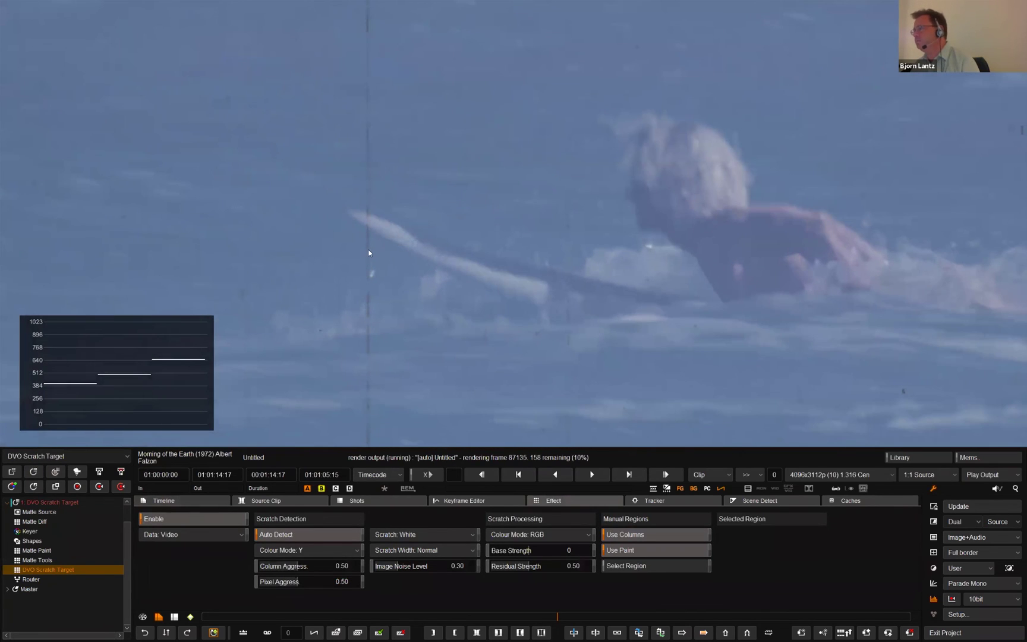
pyautogui.moveTo(363, 247); pyautogui.dragTo(373, 249)
pyautogui.scroll(-5, 360, 261)
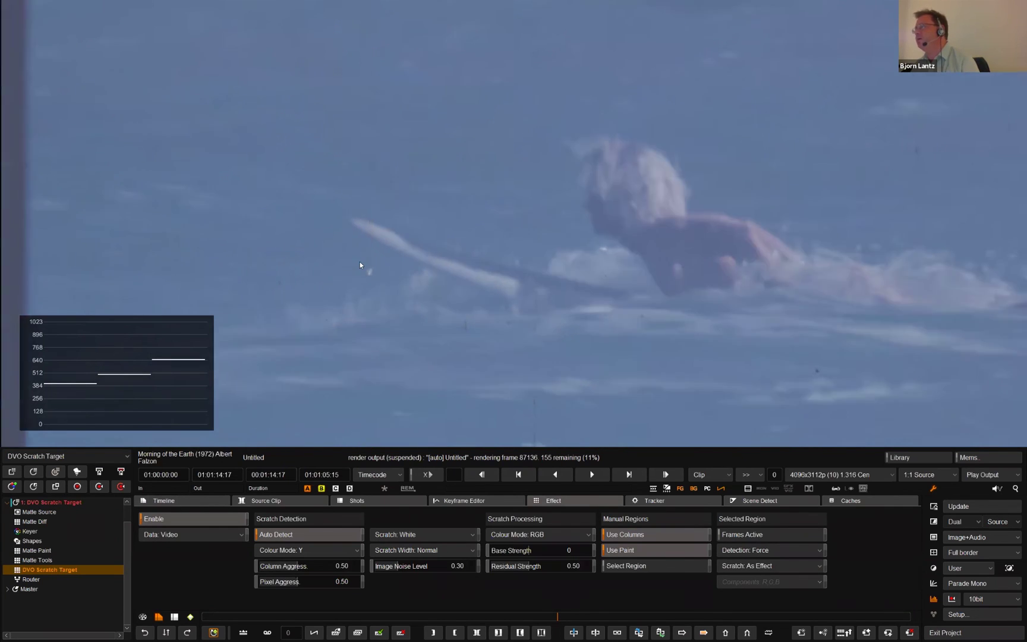
# Step: Show the outline of the drawn column region, inspect its placement over the scratch, and hide it again
pyautogui.click(624, 566)
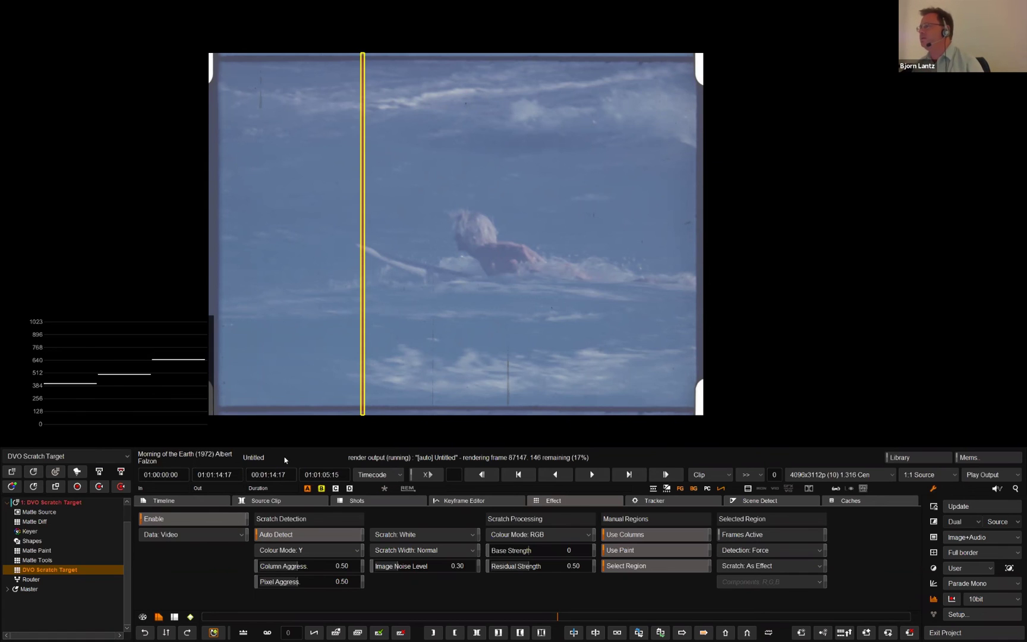
pyautogui.scroll(1, 363, 423)
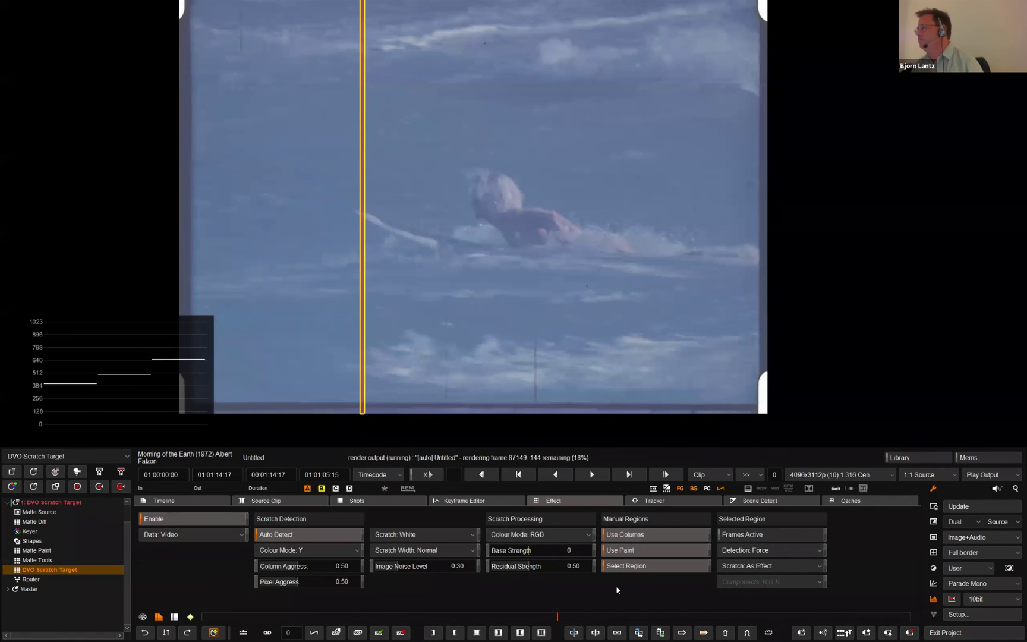
pyautogui.click(621, 566)
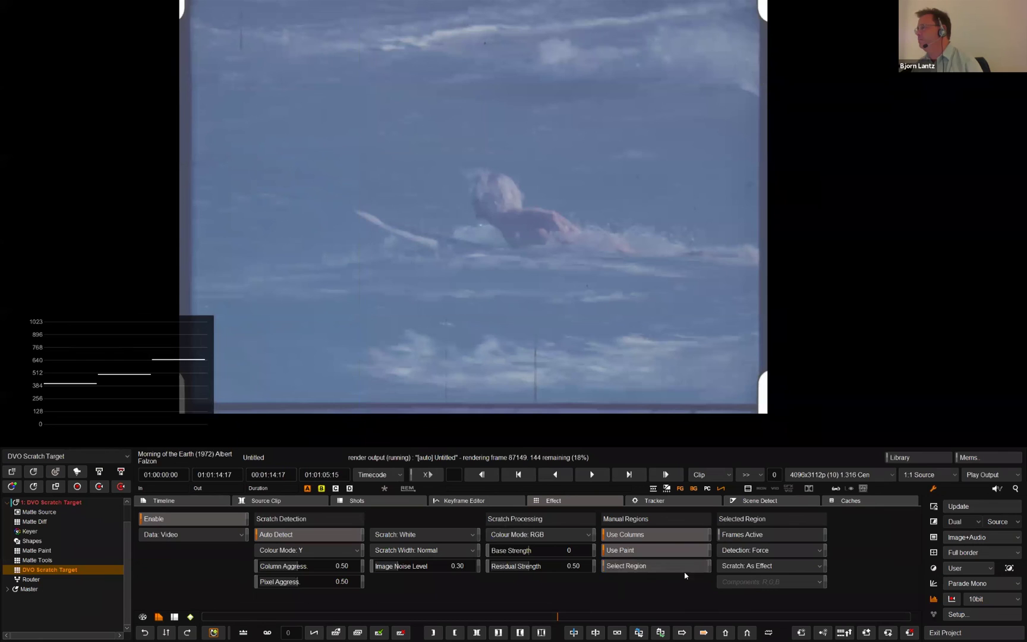
# Step: Make the column region active on frames 01:01:05:15 and 01:01:05:16, and check its outline on the second frame
pyautogui.click(734, 534)
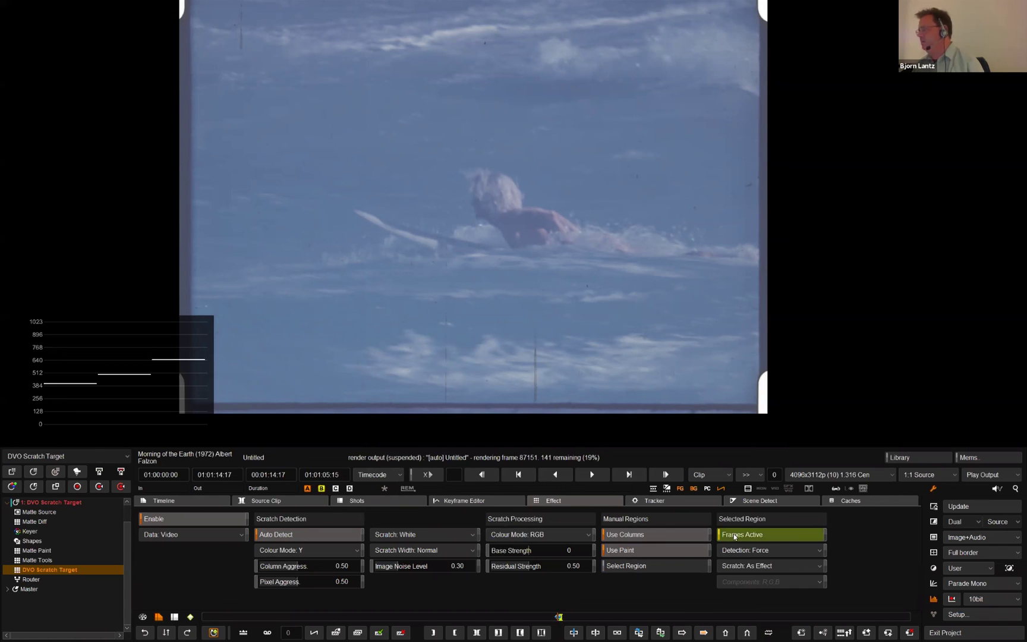
pyautogui.click(735, 536)
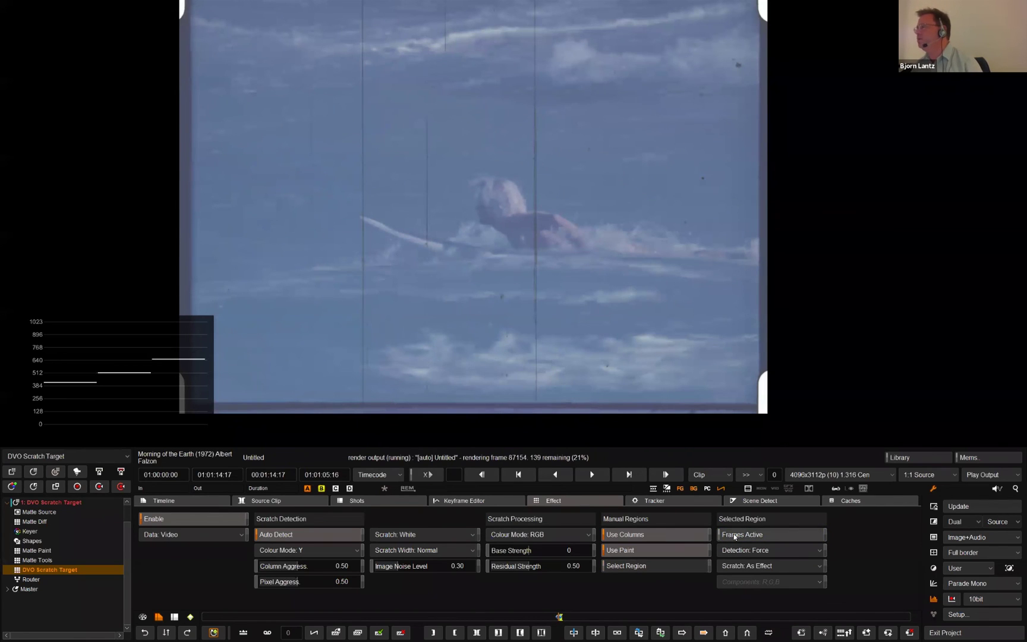
pyautogui.click(734, 537)
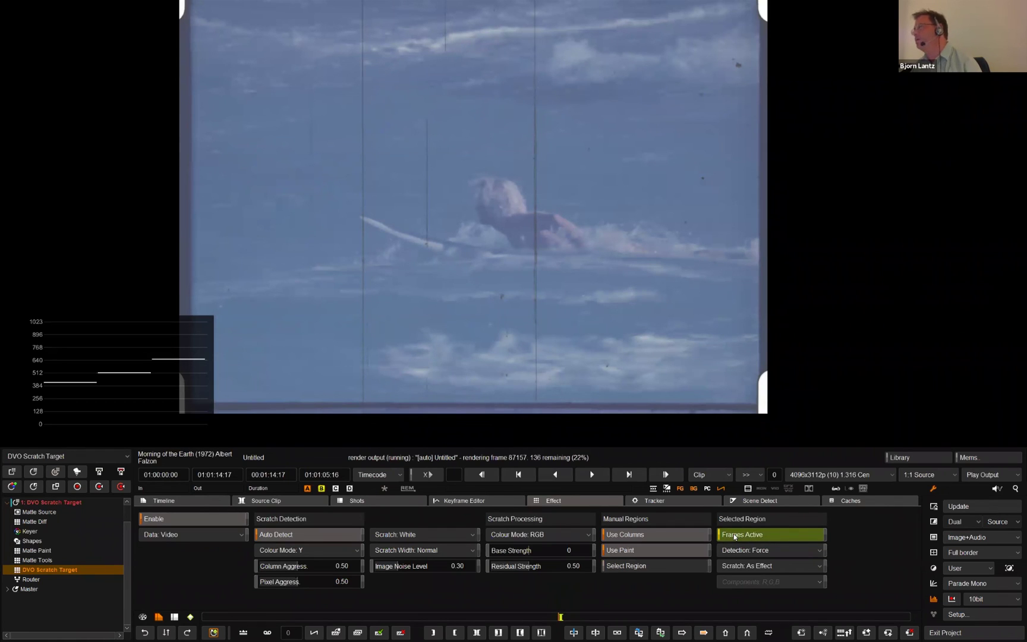
pyautogui.click(632, 570)
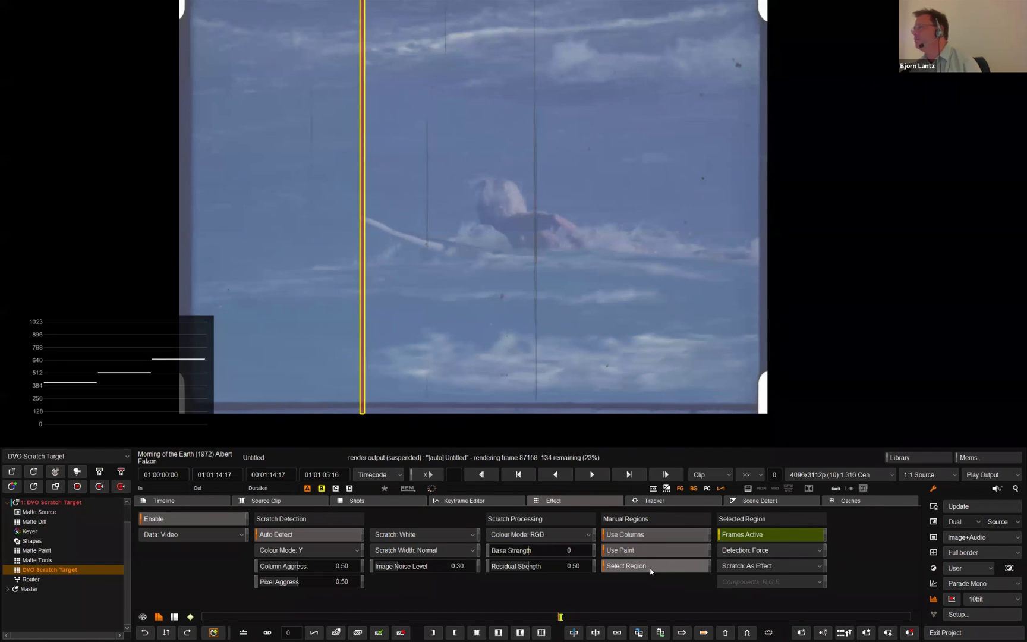
pyautogui.hotkey('ctrl', 's')
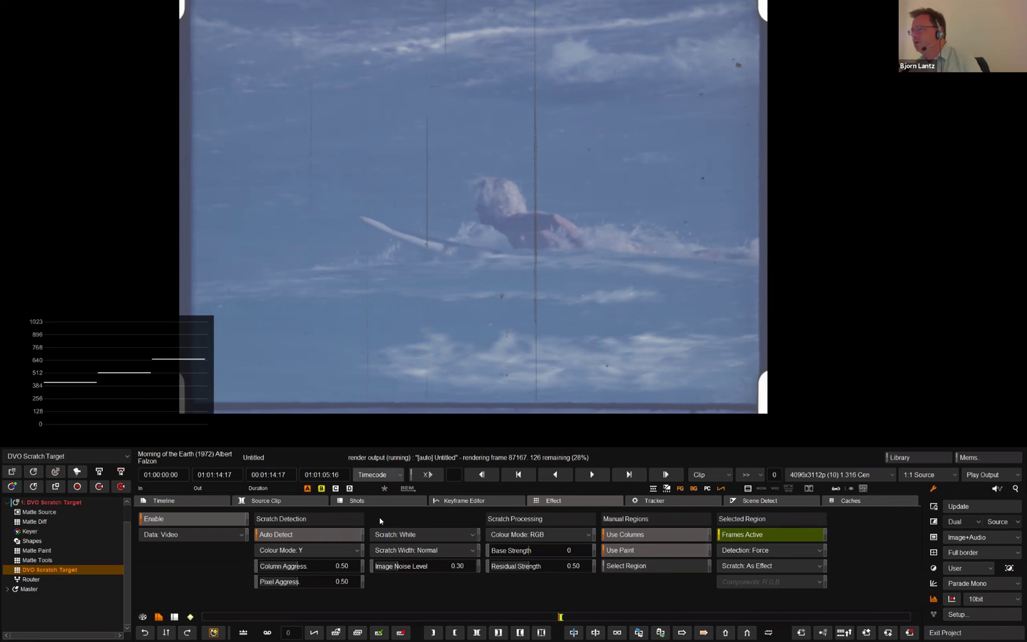
# Step: Extend the end of the region's active frame range to 01:01:05:19 on the timeline
pyautogui.click(164, 501)
pyautogui.scroll(10, 545, 600)
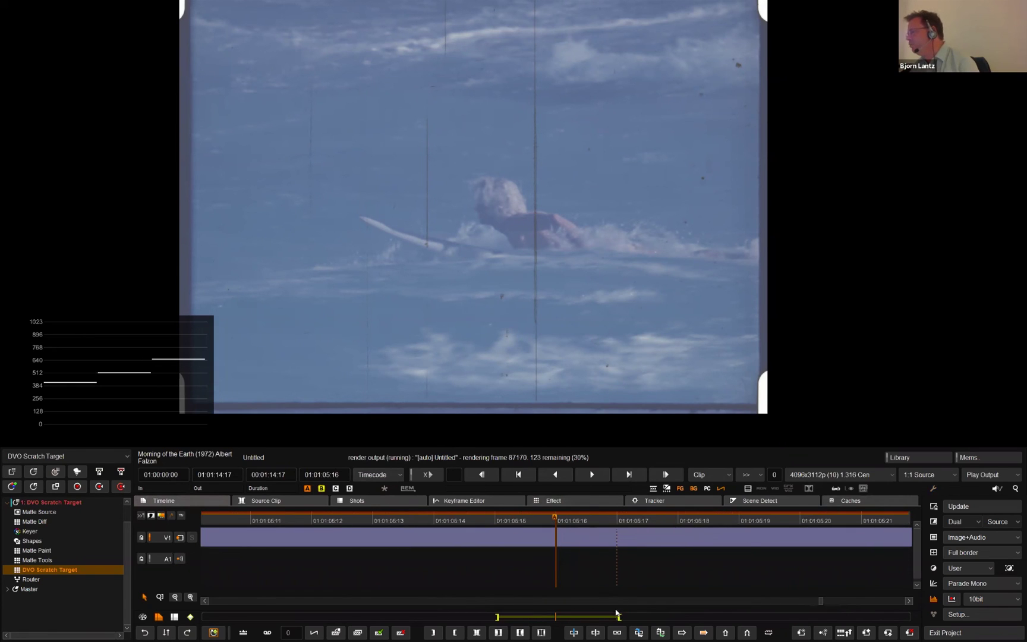
pyautogui.click(618, 618)
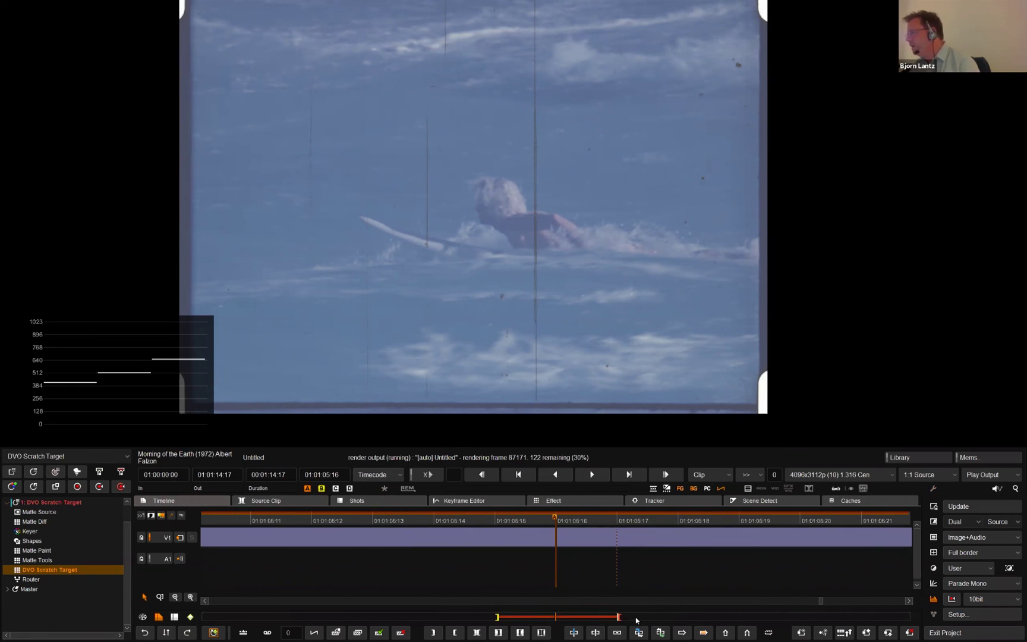
pyautogui.click(740, 618)
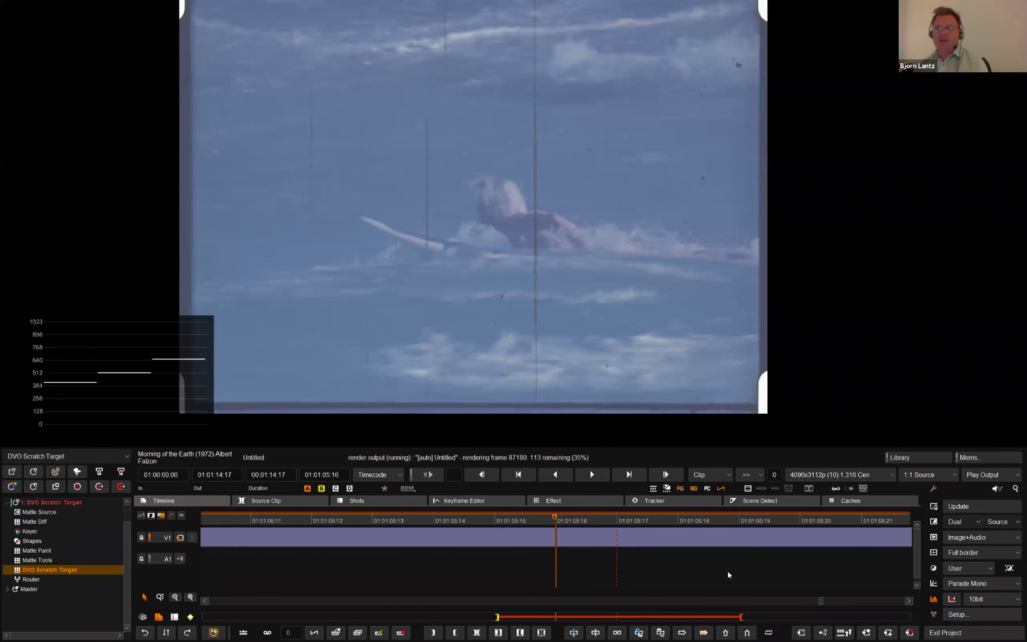
# Step: Display the column region's outline in the effect settings and examine its edges near the surfboard's tip at 01:01:05:16
pyautogui.click(556, 501)
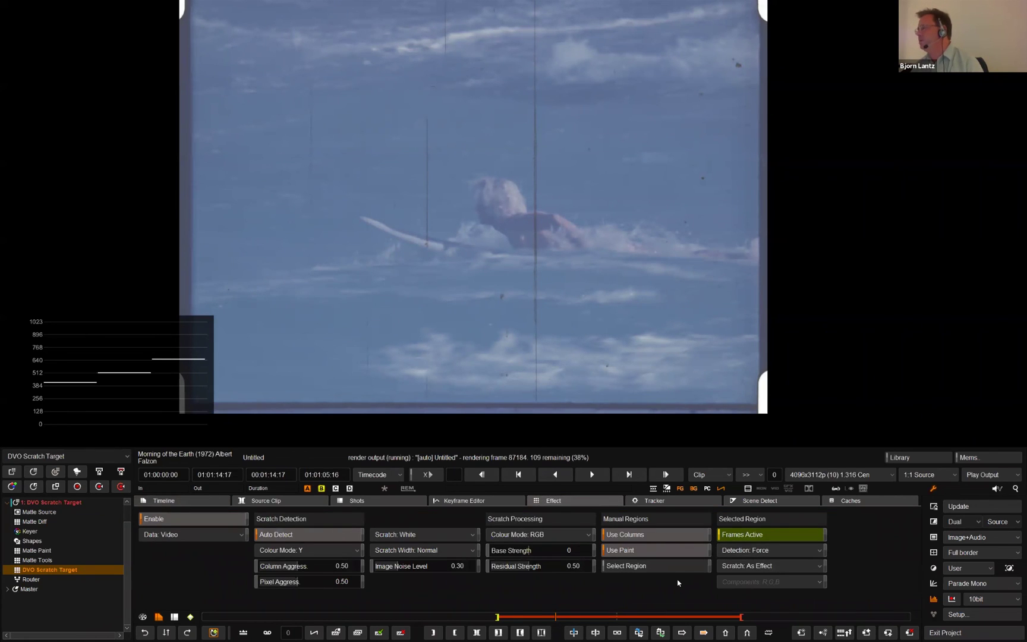
pyautogui.click(654, 565)
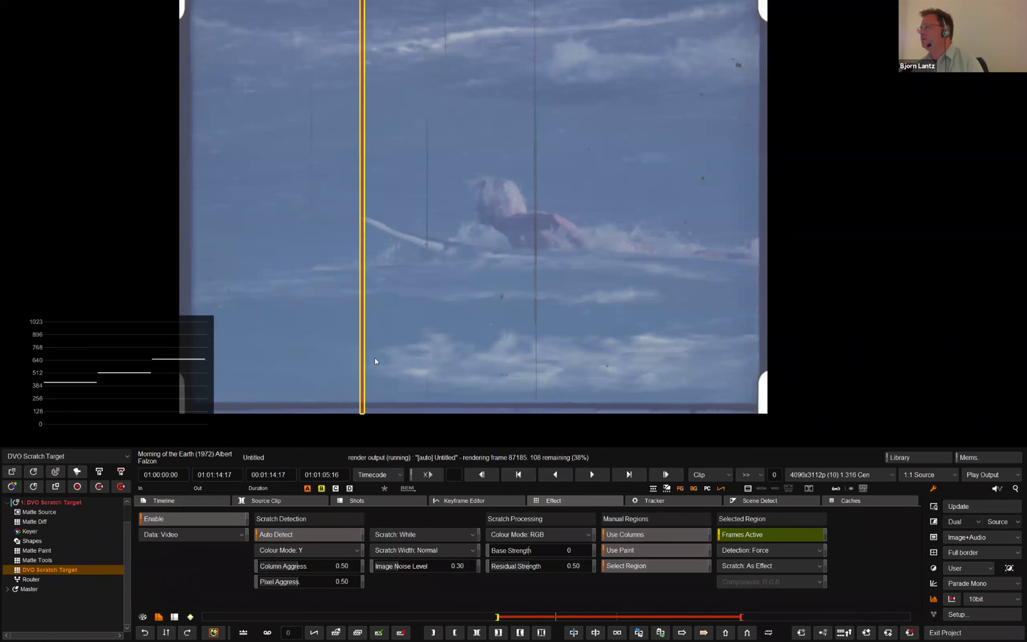
pyautogui.scroll(2, 375, 357)
pyautogui.scroll(1, 357, 340)
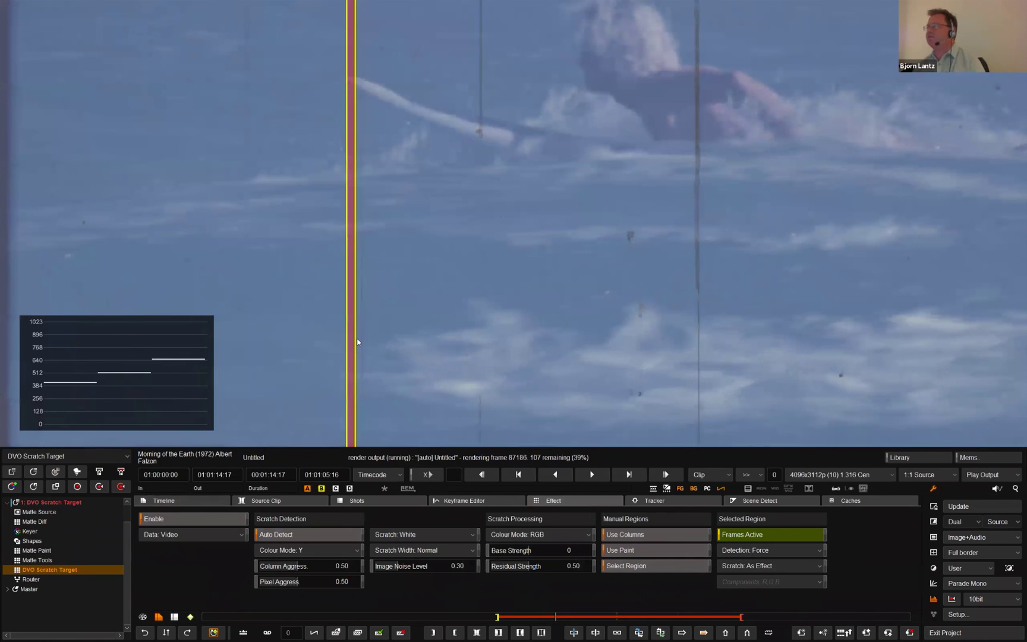